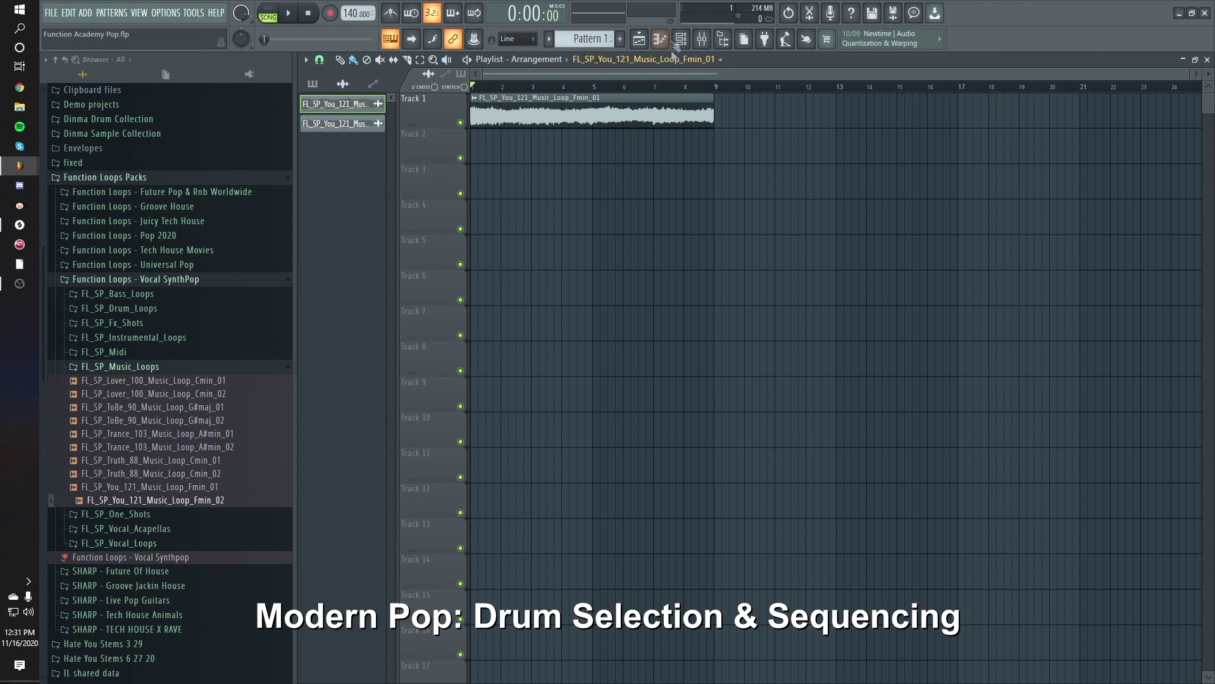
- Browse into the Function Loops - Future Pop & Rnb Worldwide pack and open the FL_FPS_KIT02_ONE SHOTS folder
{"action": "left_click", "coordinate": [152, 280]}
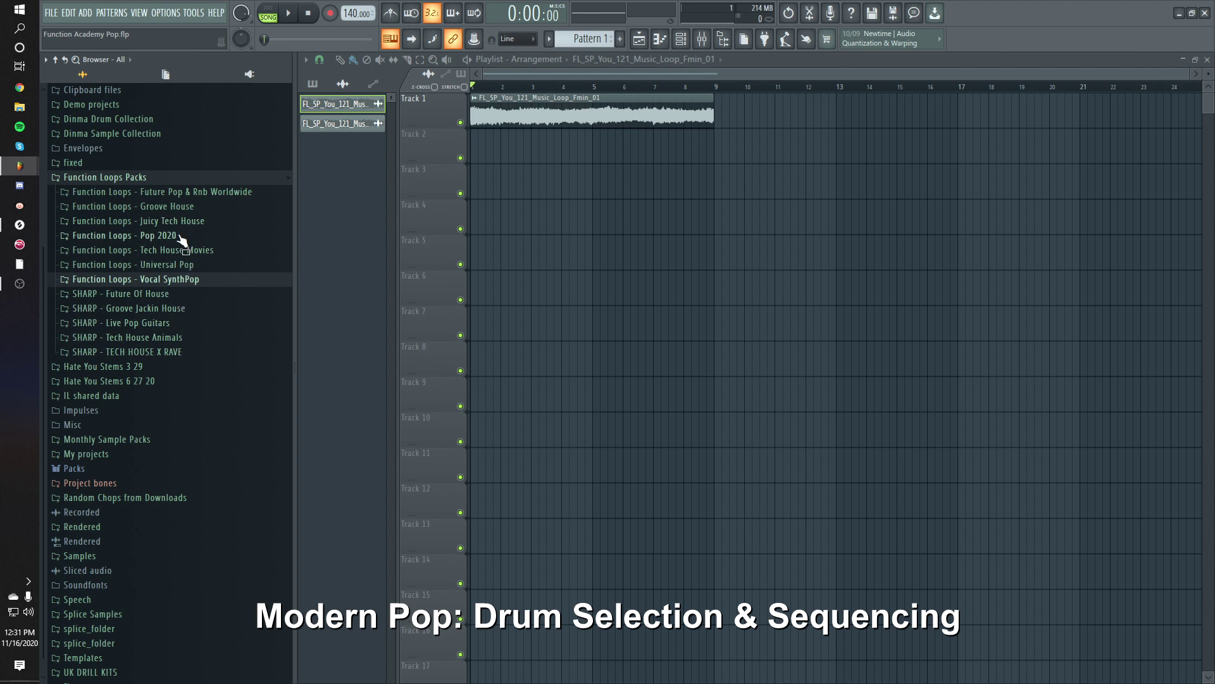
{"action": "left_click", "coordinate": [193, 193]}
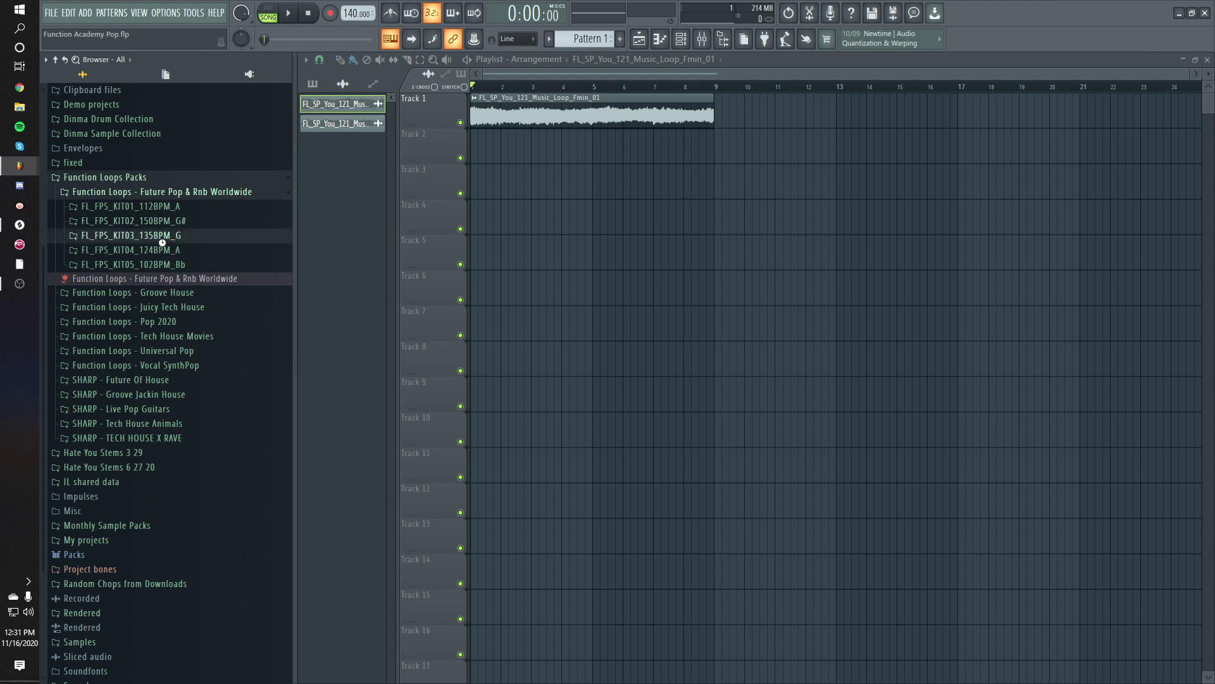
{"action": "left_click", "coordinate": [168, 235]}
{"action": "left_click", "coordinate": [180, 221]}
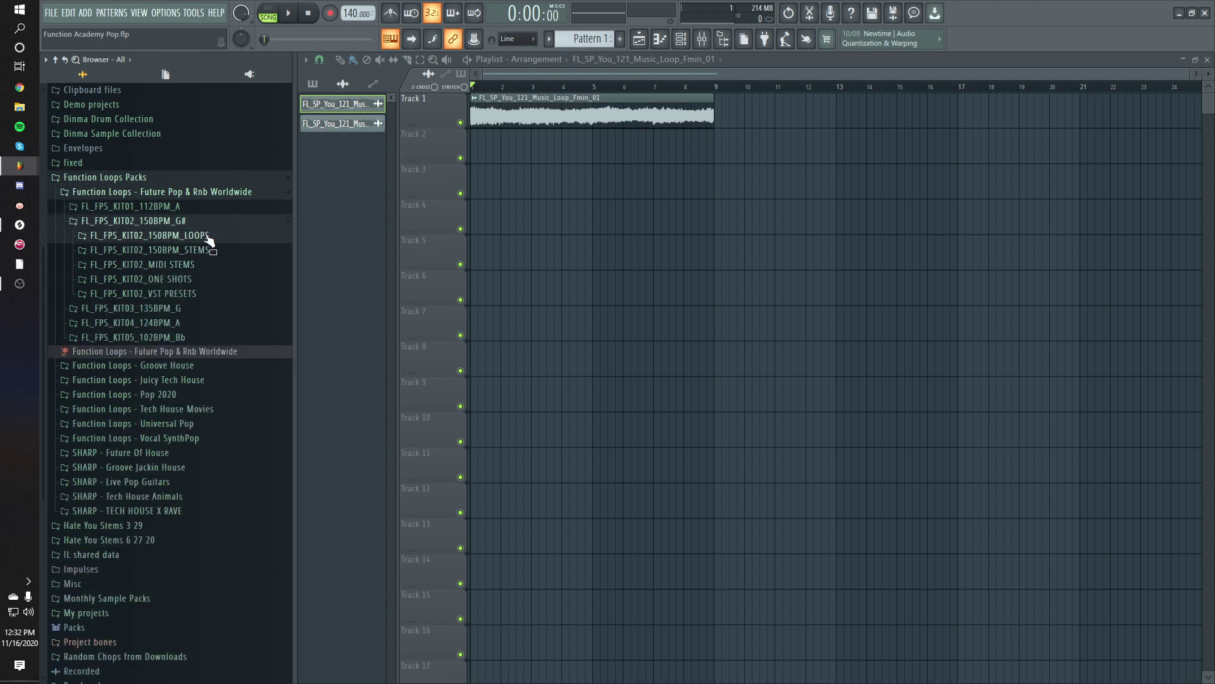
{"action": "left_click", "coordinate": [207, 237]}
{"action": "left_click", "coordinate": [201, 239]}
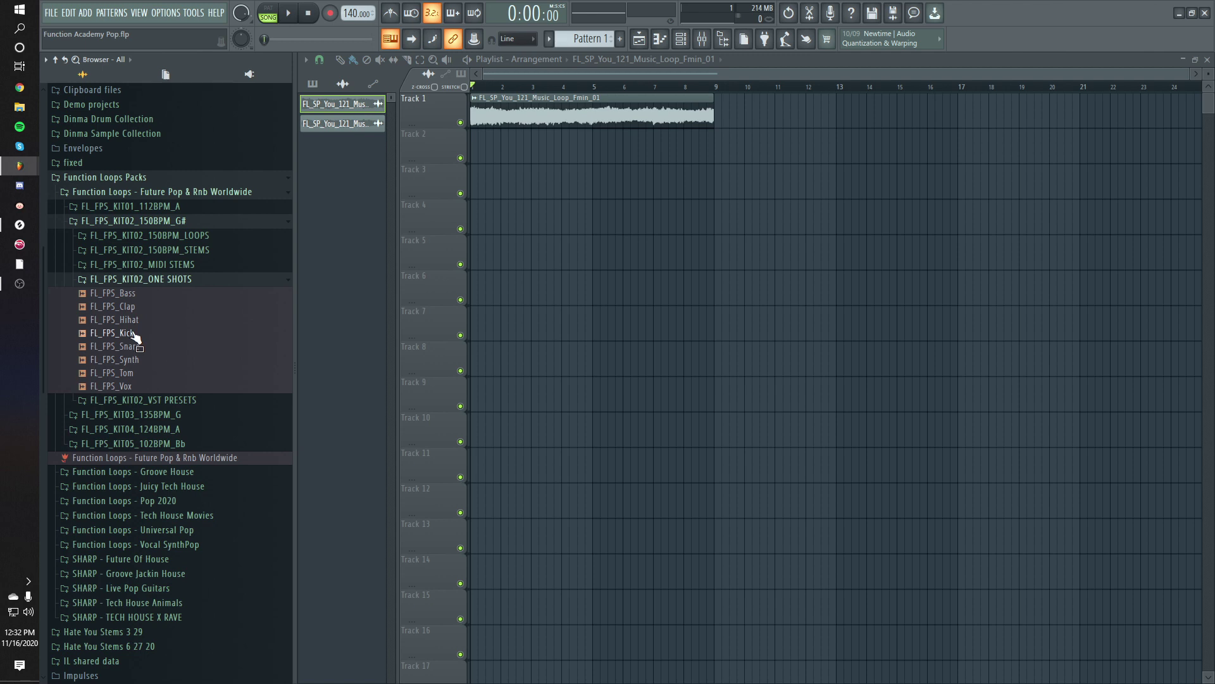
- Load the FL_FPS_Kick, FL_FPS_Snare, FL_FPS_Clap and FL_FPS_Tom one-shots into new sampler channels
{"action": "left_click", "coordinate": [135, 334]}
{"action": "right_click", "coordinate": [136, 334]}
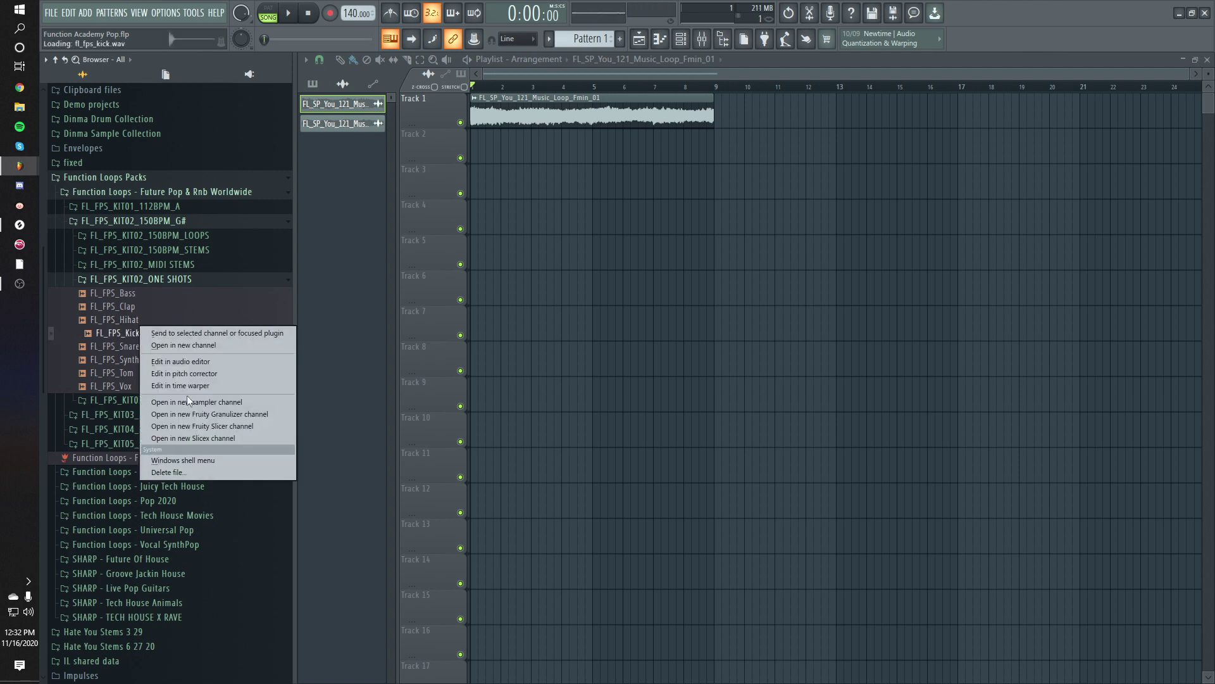
{"action": "left_click", "coordinate": [135, 348]}
{"action": "middle_click", "coordinate": [133, 350]}
{"action": "middle_click", "coordinate": [138, 306]}
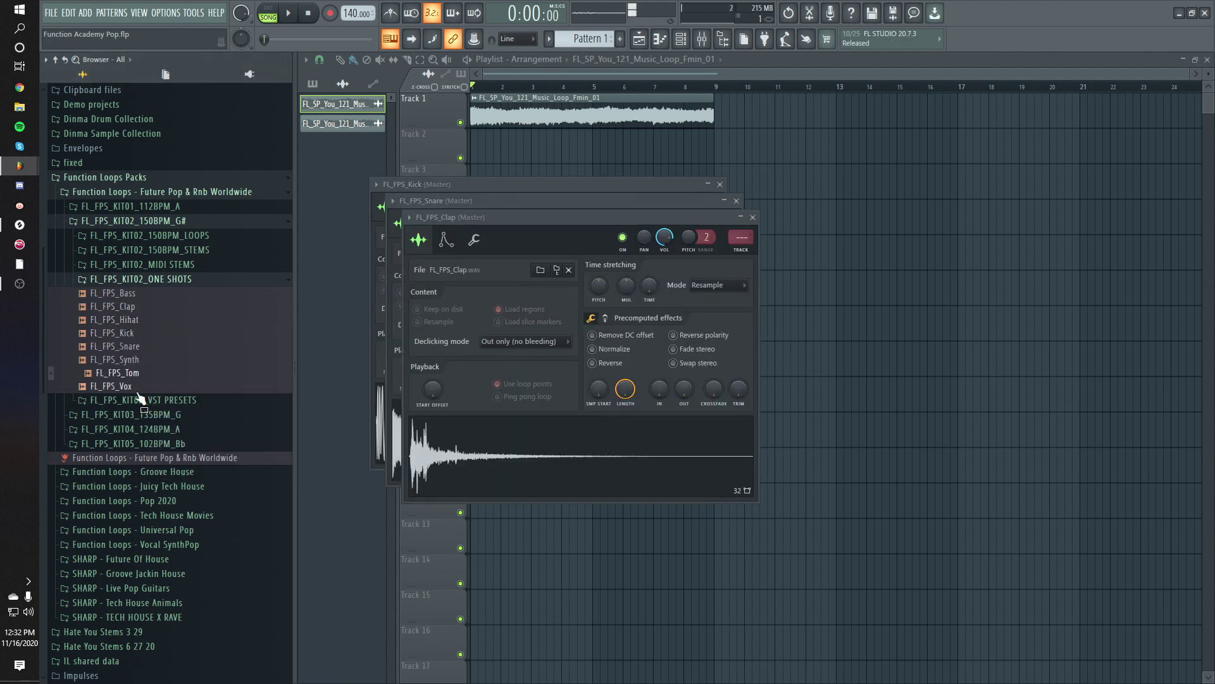
{"action": "right_click", "coordinate": [137, 373]}
{"action": "left_click", "coordinate": [166, 441]}
- Find the FL_FPS_KIT05_ONE SHOTS folder and load its FL_FPS_Hihat sample into a new channel
{"action": "left_click", "coordinate": [148, 355]}
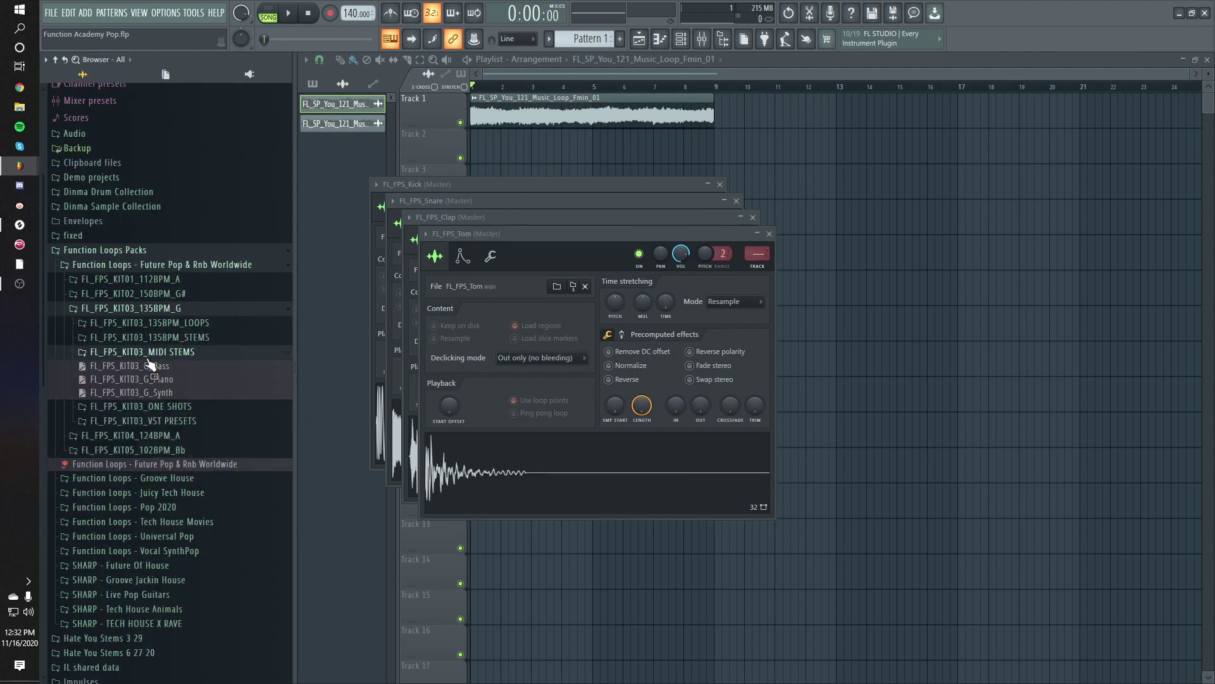
{"action": "left_click", "coordinate": [148, 313]}
{"action": "left_click", "coordinate": [143, 335]}
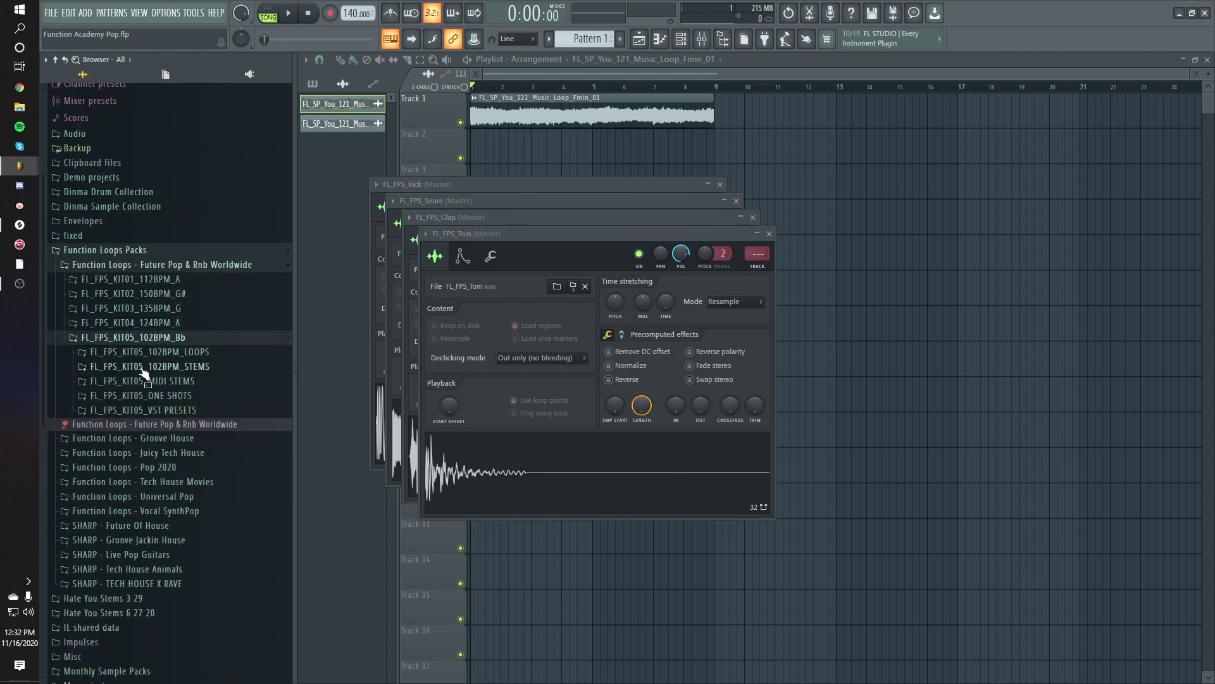
{"action": "left_click", "coordinate": [153, 396]}
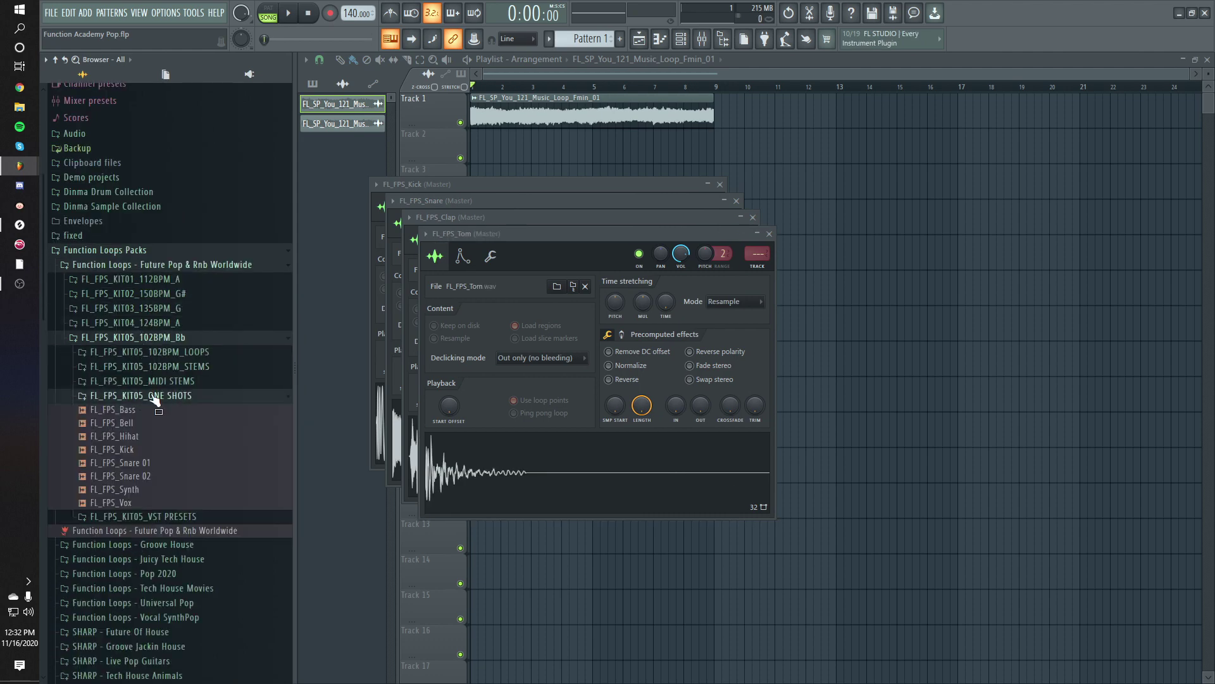
{"action": "left_click", "coordinate": [134, 437]}
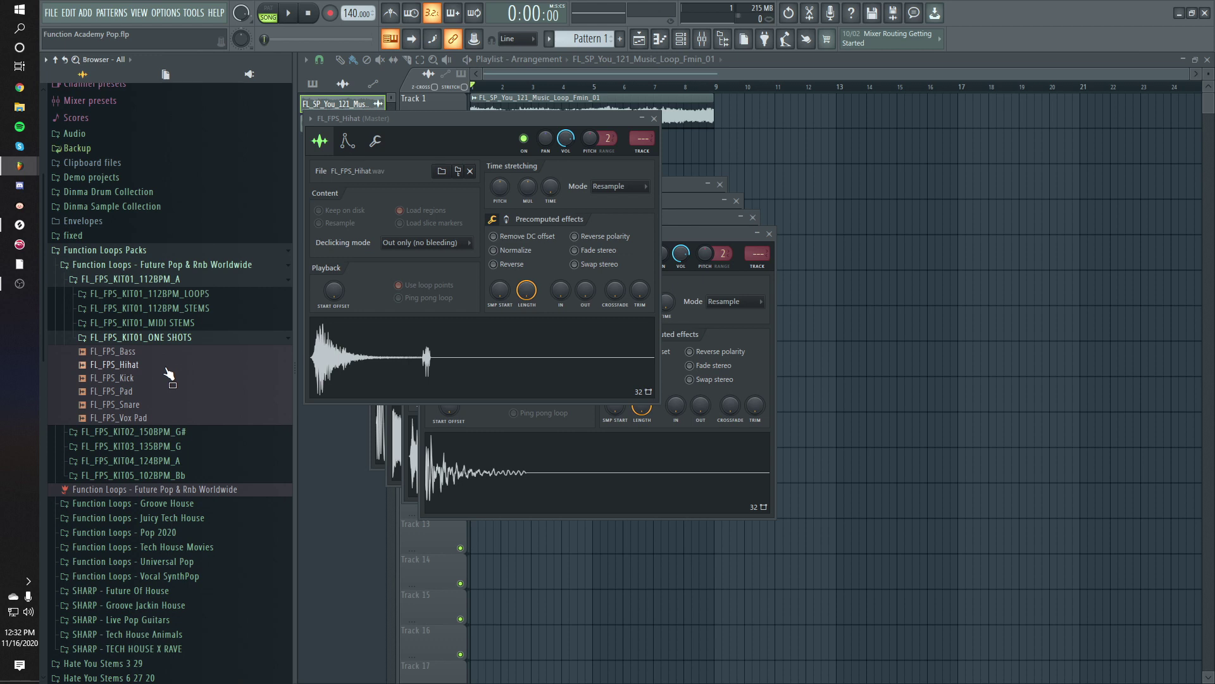
- Load FL_FPS_Hihat from the FL_FPS_KIT01_ONE SHOTS folder into a new sampler channel and collapse the kit folder
{"action": "left_click", "coordinate": [169, 366]}
{"action": "right_click", "coordinate": [172, 363]}
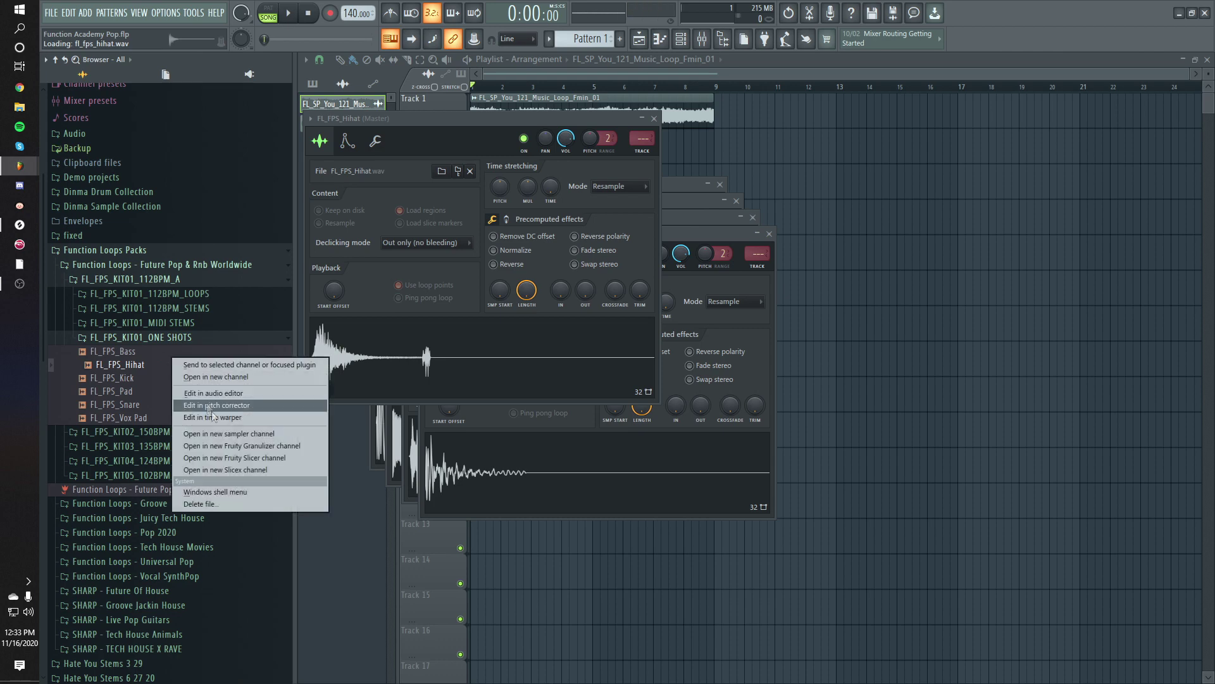
{"action": "left_click", "coordinate": [229, 436]}
{"action": "left_click", "coordinate": [205, 282]}
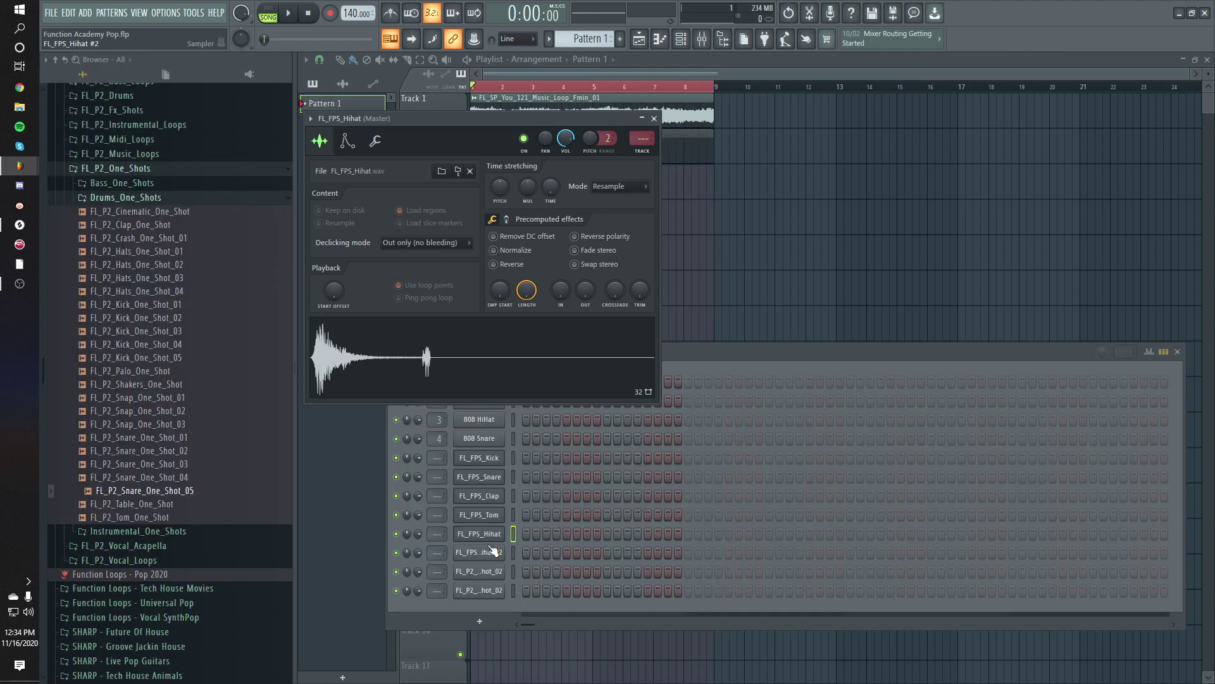
- Route the FL_FPS_Hihat #2 channel to its own mixer track and move that track to insert 9
{"action": "left_click", "coordinate": [493, 550]}
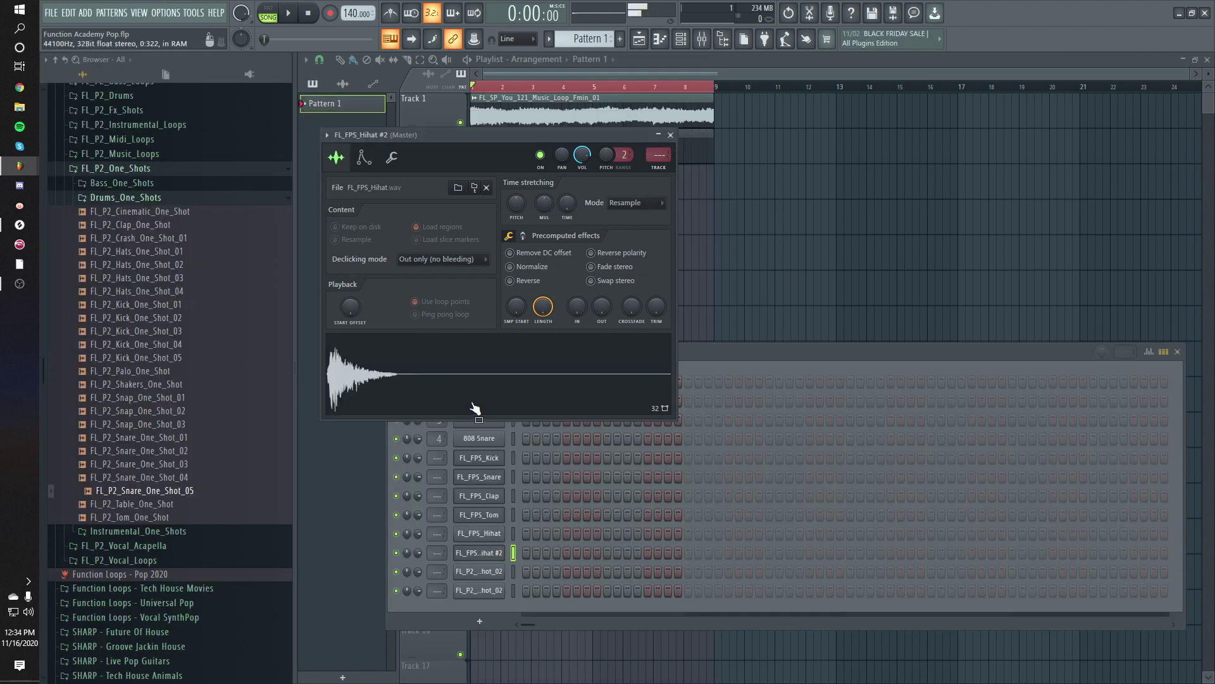
{"action": "left_click", "coordinate": [659, 168]}
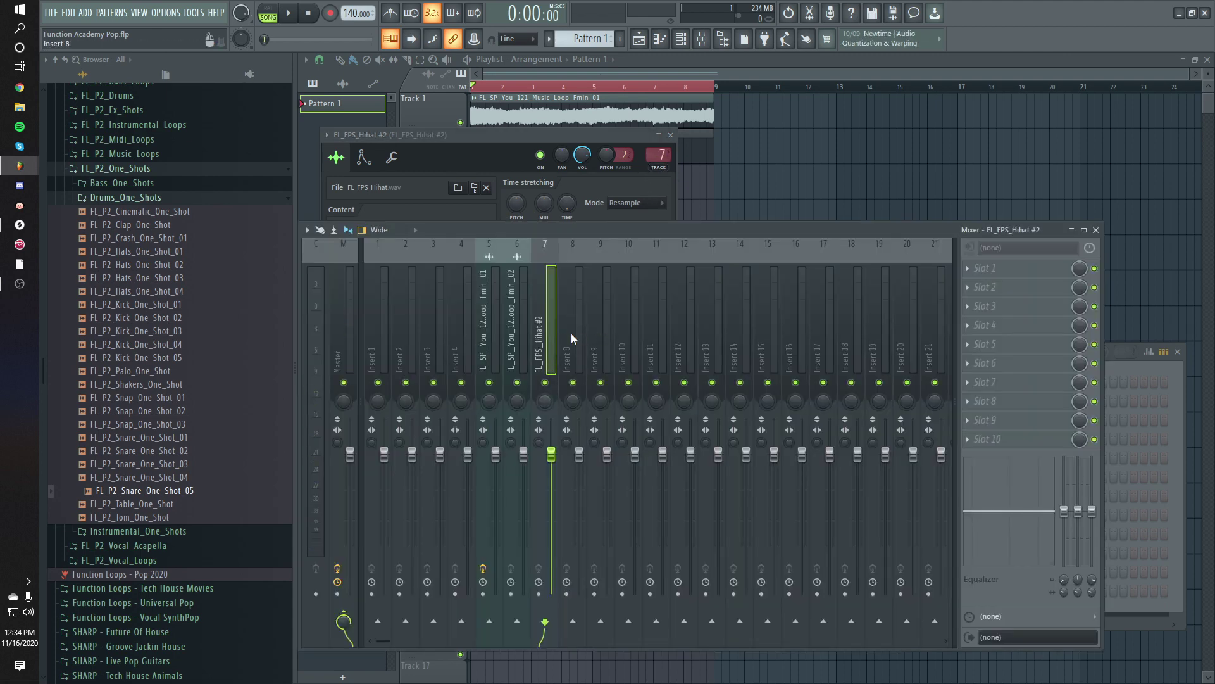
{"action": "key", "text": "alt+Right"}
{"action": "key", "text": "alt+Right"}
- Name the mixer tracks Sample Main, Sample Chords and Hat, and move both sample tracks to inserts 1 and 2
{"action": "right_click", "coordinate": [488, 239]}
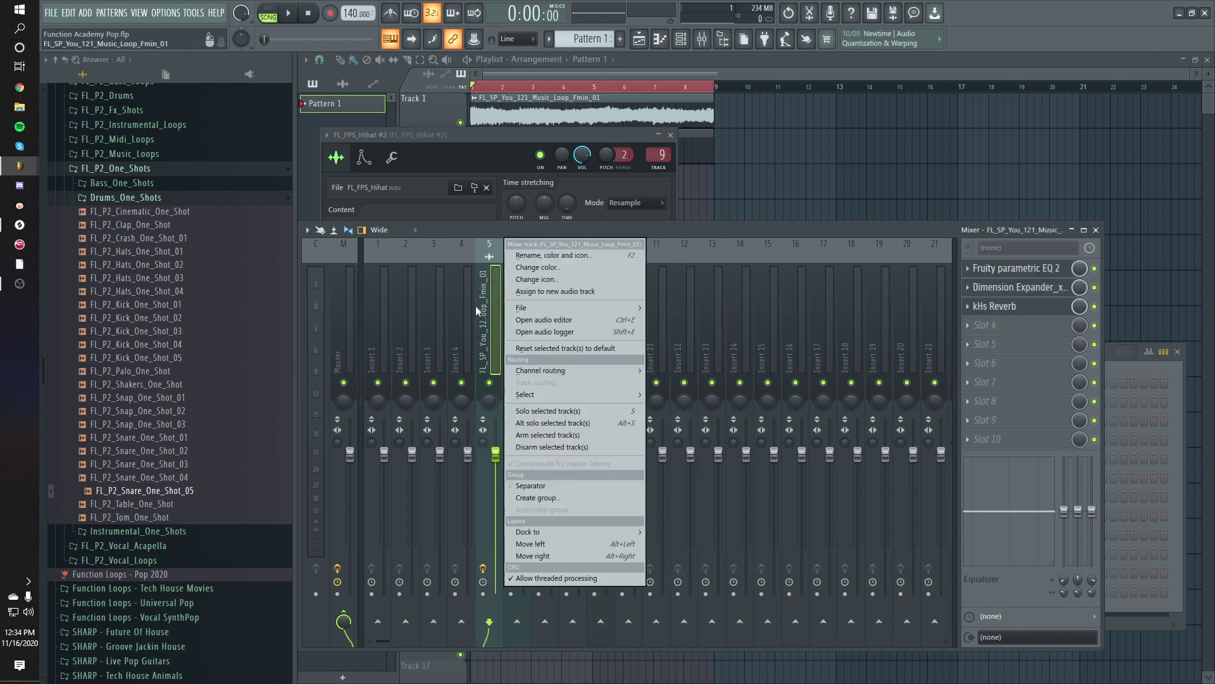
{"action": "left_click", "coordinate": [504, 249]}
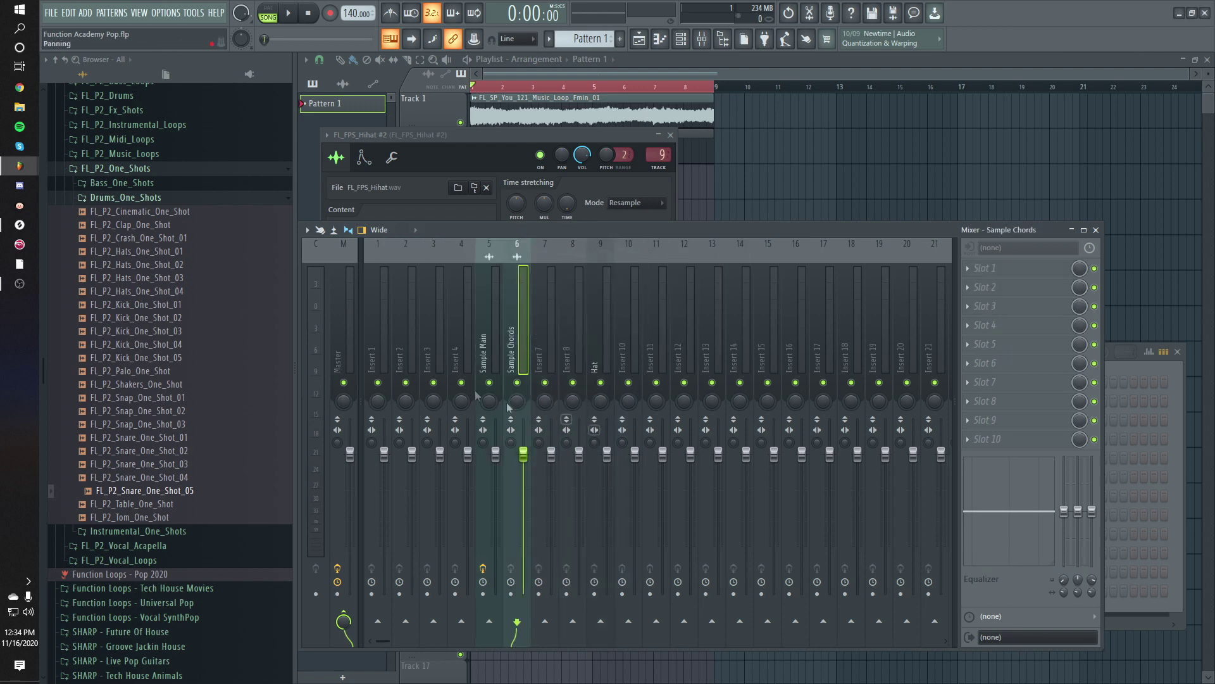
{"action": "left_click", "coordinate": [496, 342], "text": "ctrl"}
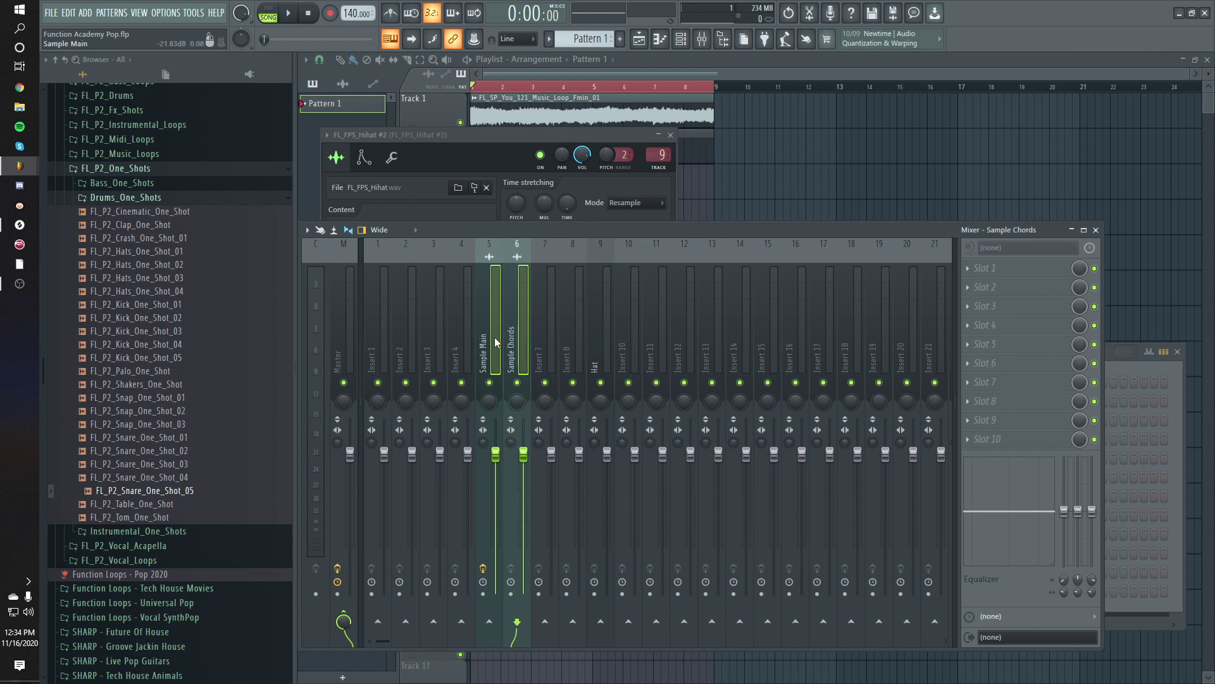
- Pan the FL_FPS_Hihat #2 channel to the right and check it in playback and in the mixer
{"action": "left_click", "coordinate": [522, 150]}
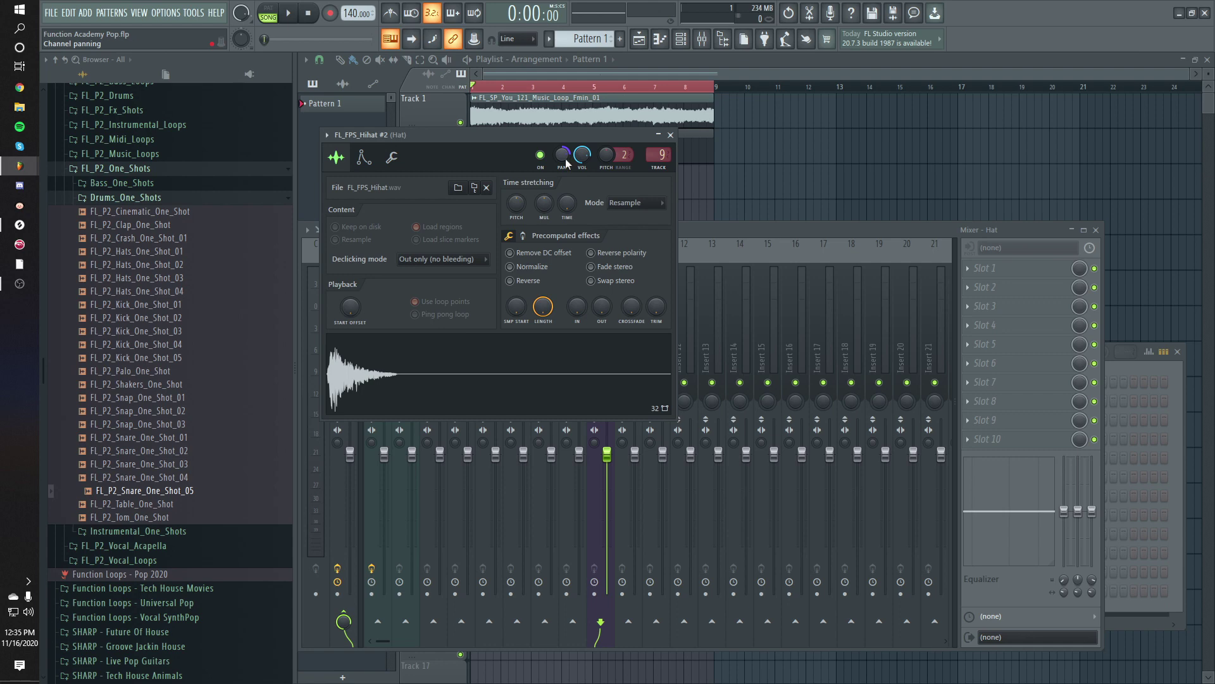
{"action": "left_click_drag", "start_coordinate": [544, 134], "coordinate": [580, 140]}
{"action": "key", "text": "space"}
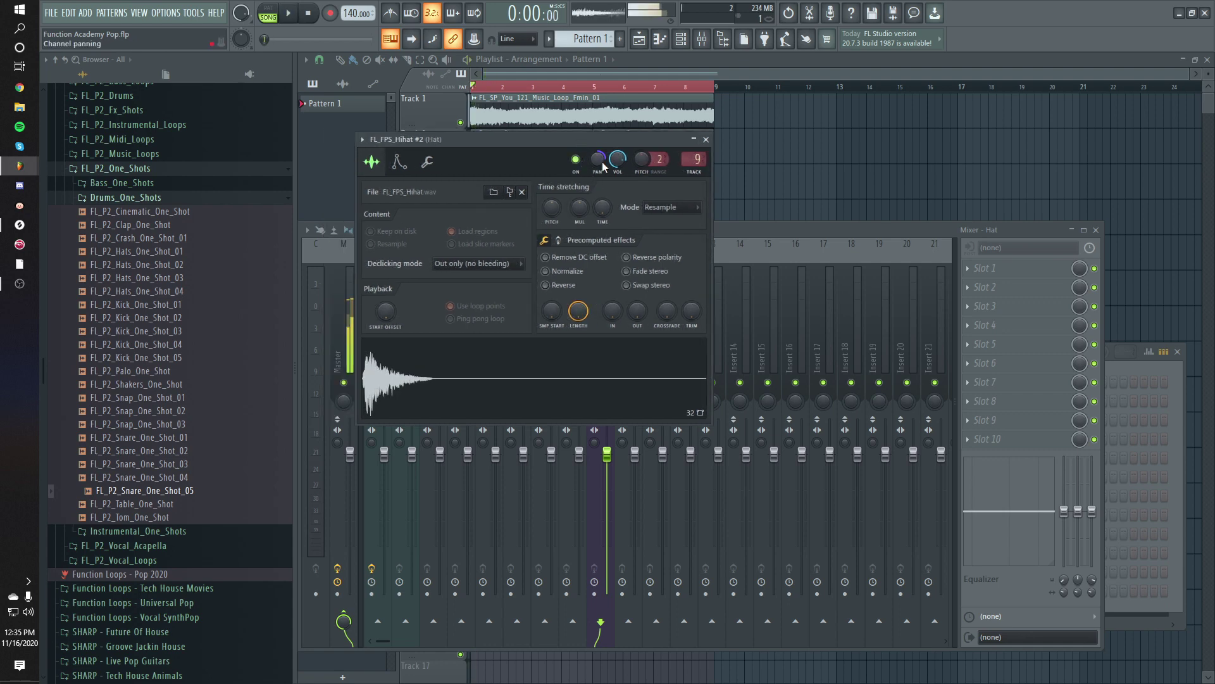
{"action": "key", "text": "space"}
{"action": "left_click", "coordinate": [689, 42]}
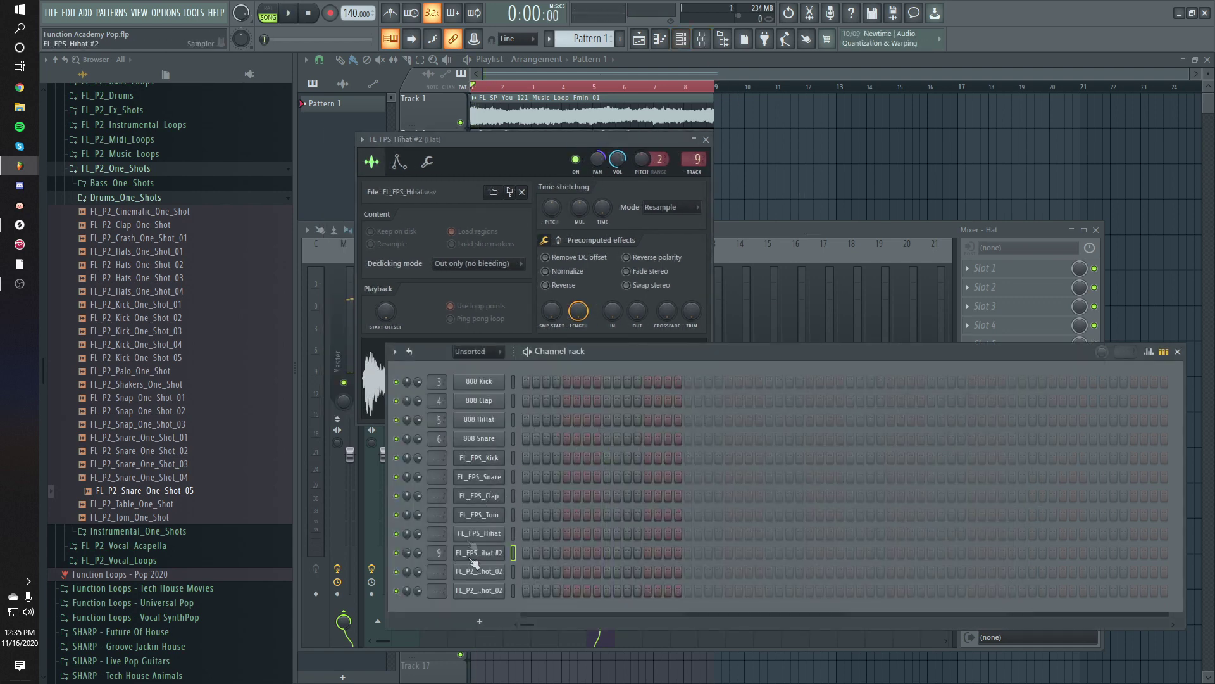
{"action": "left_click", "coordinate": [518, 366]}
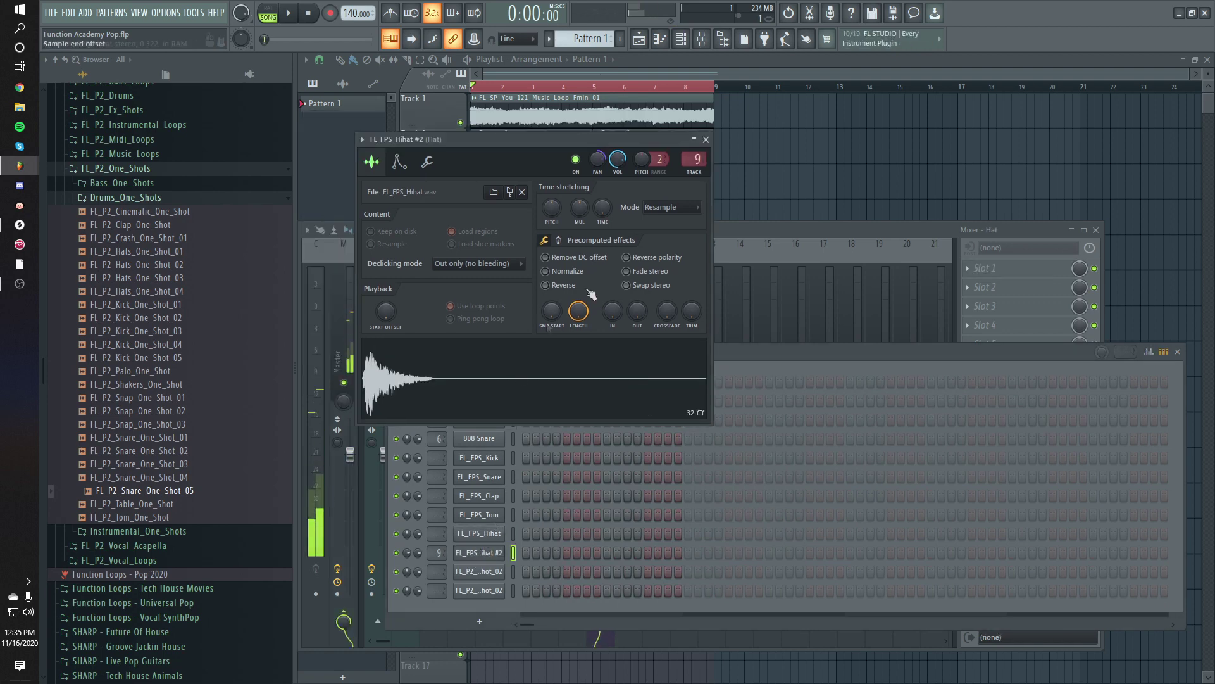
{"action": "double_click", "coordinate": [695, 158]}
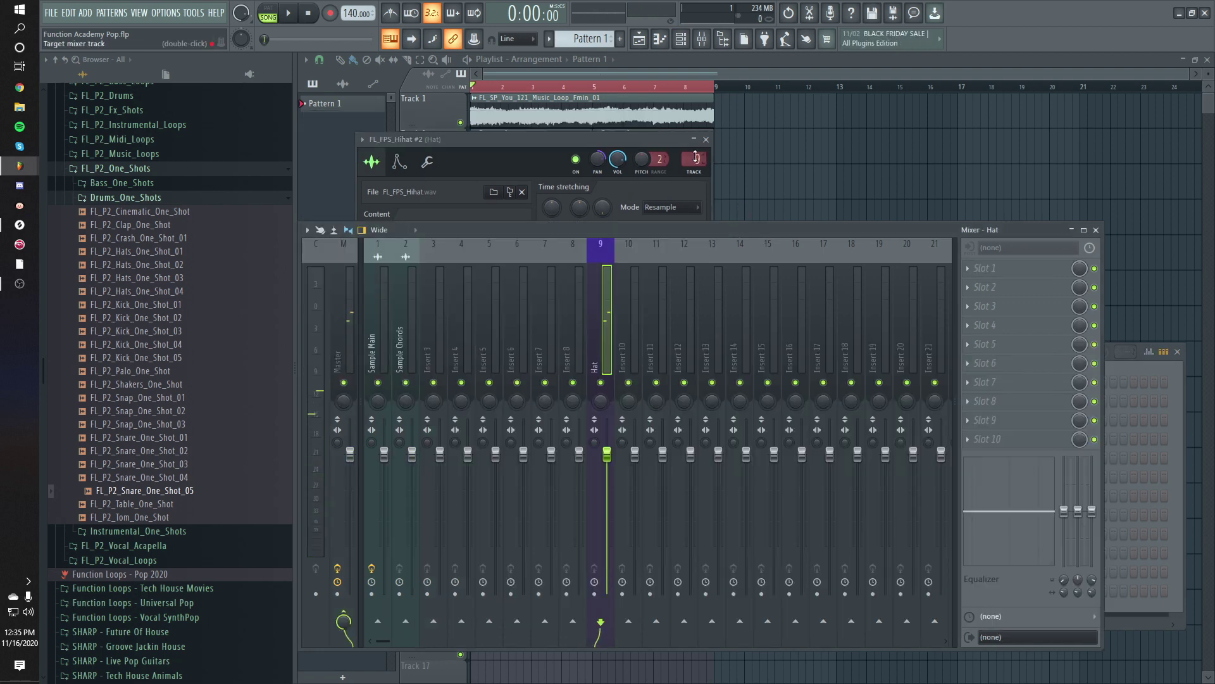
{"action": "left_click", "coordinate": [1016, 278]}
{"action": "left_click", "coordinate": [639, 62]}
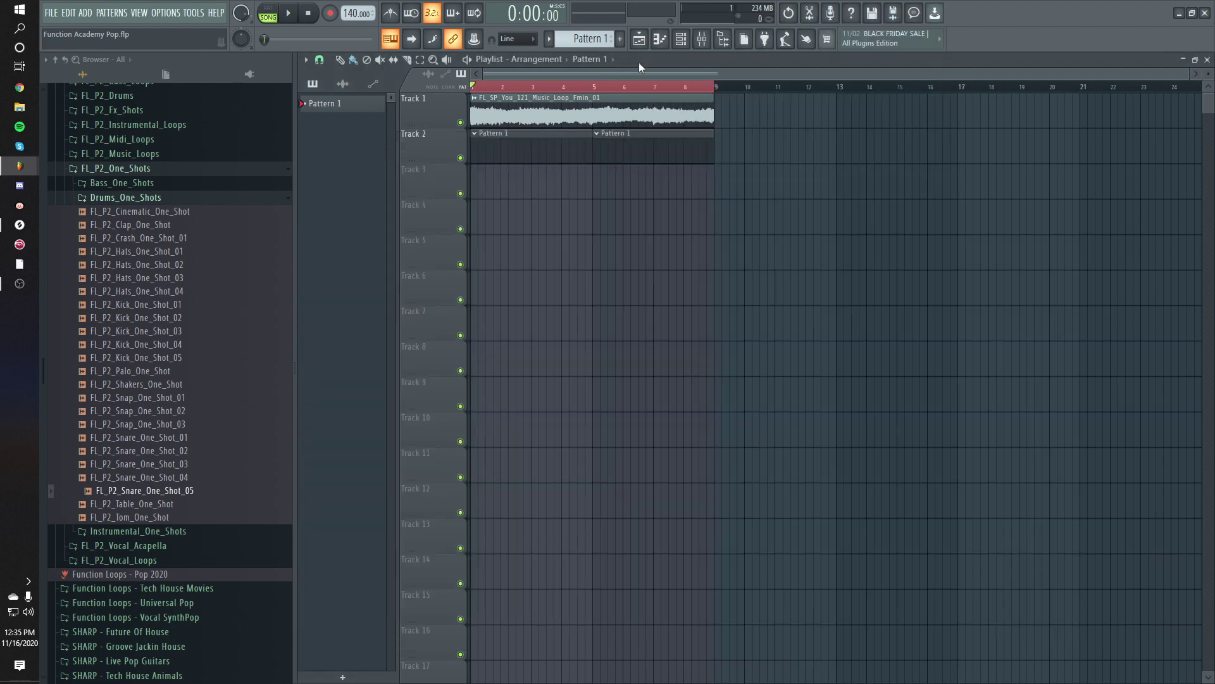
- Fill each 2 steps on the FL_FPS_Hihat #2 channel and preview the rhythm in pattern mode
{"action": "left_click", "coordinate": [681, 39]}
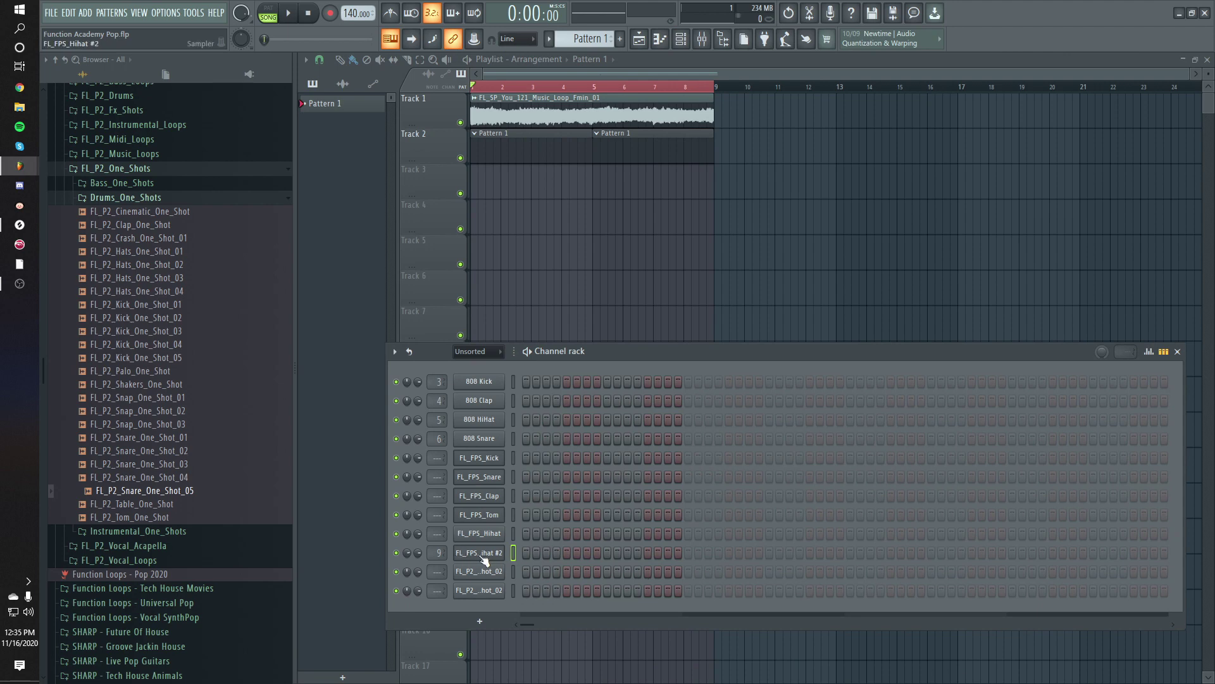
{"action": "right_click", "coordinate": [485, 553]}
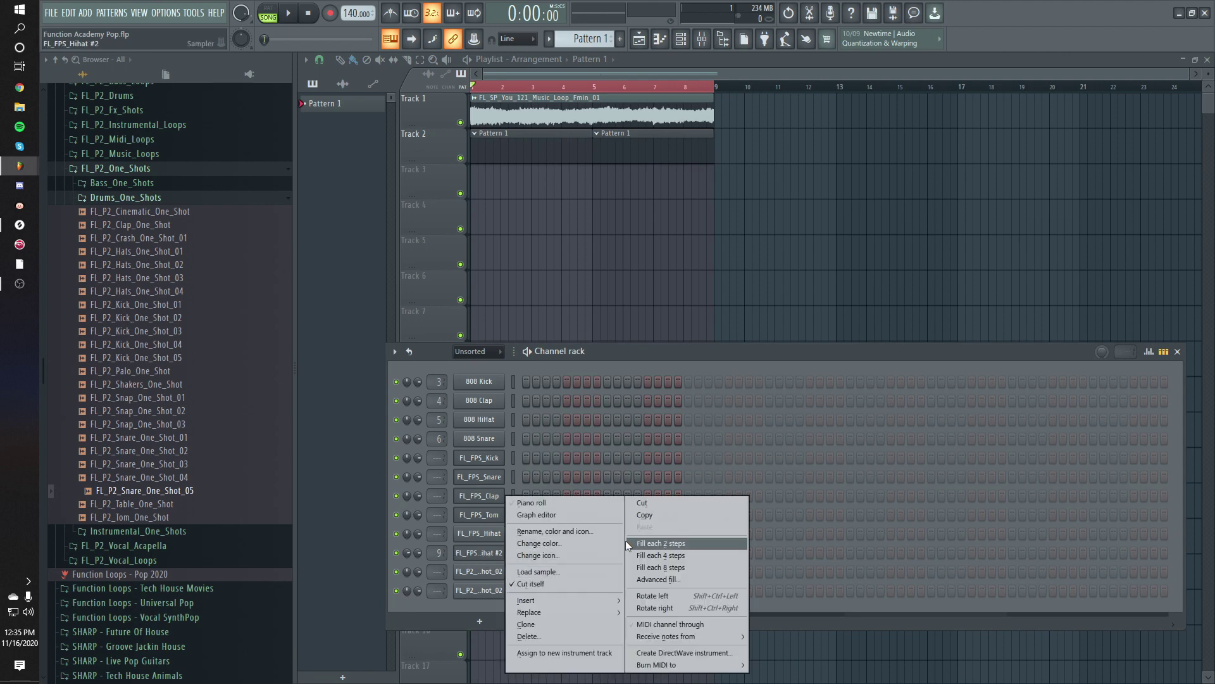
{"action": "left_click", "coordinate": [647, 545]}
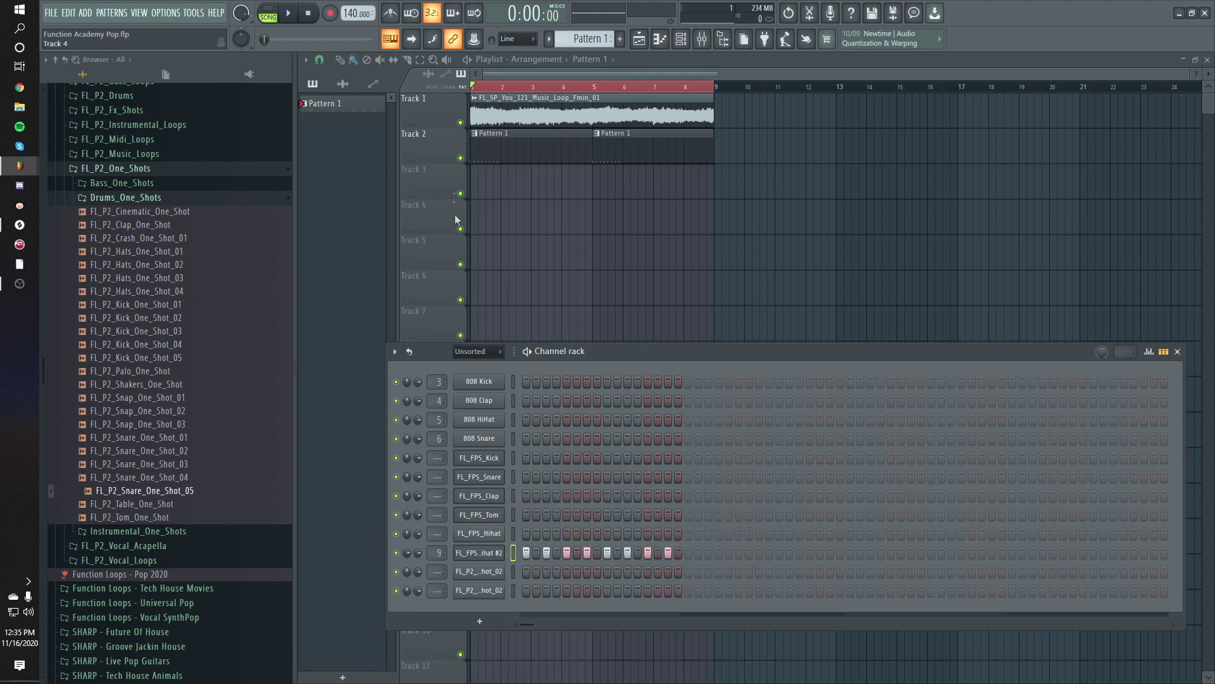
{"action": "key", "text": "l"}
{"action": "key", "text": "space"}
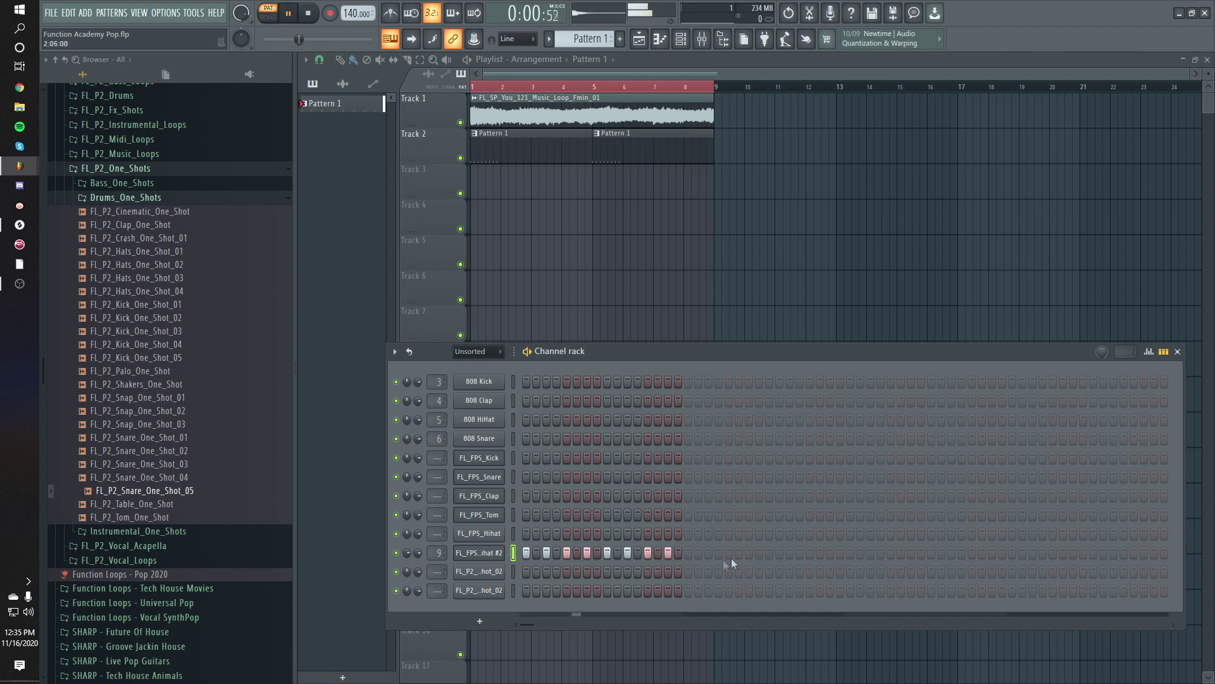
{"action": "key", "text": "space"}
- Extend Pattern 1 to four bars with extra hi-hat steps and fill each 2 steps on FL_FPS_Hihat #2 again
{"action": "left_click", "coordinate": [677, 553]}
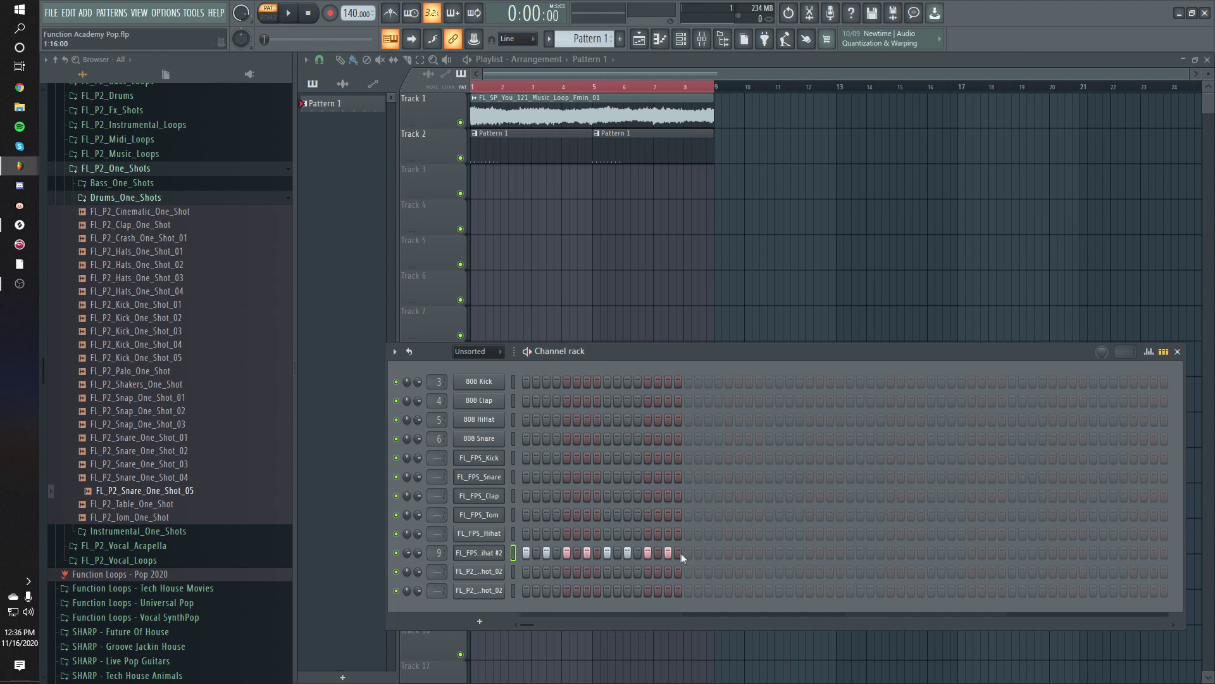
{"action": "left_click", "coordinate": [688, 553]}
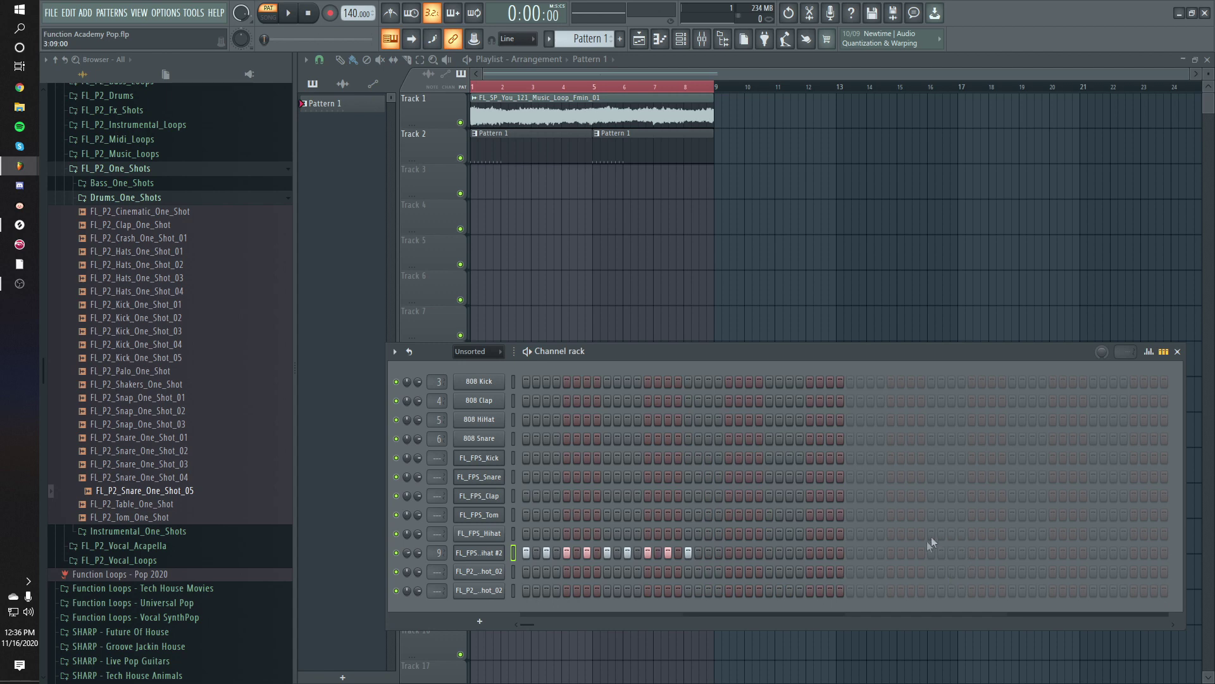
{"action": "left_click", "coordinate": [890, 553]}
{"action": "left_click", "coordinate": [1043, 553]}
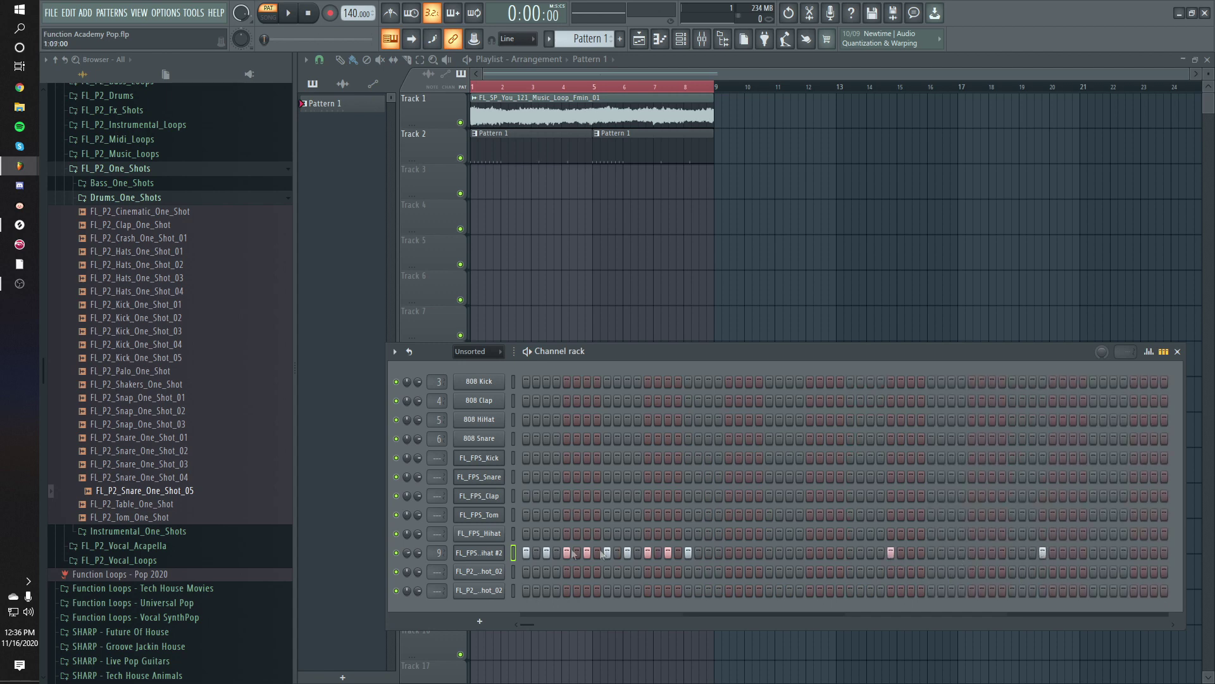
{"action": "right_click", "coordinate": [488, 549]}
{"action": "left_click", "coordinate": [647, 543]}
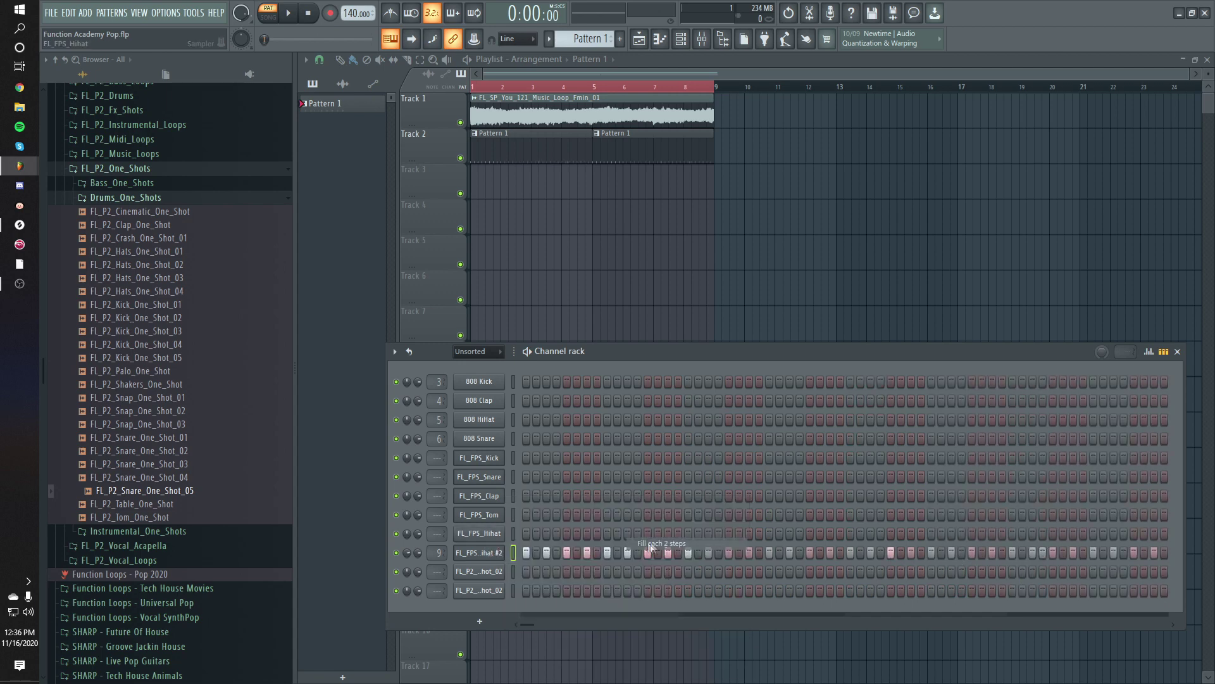
- Open the FL_FPS_Hihat #2 channel in the piano roll and play back the four-bar hi-hat pattern
{"action": "right_click", "coordinate": [498, 564]}
{"action": "left_click", "coordinate": [550, 507]}
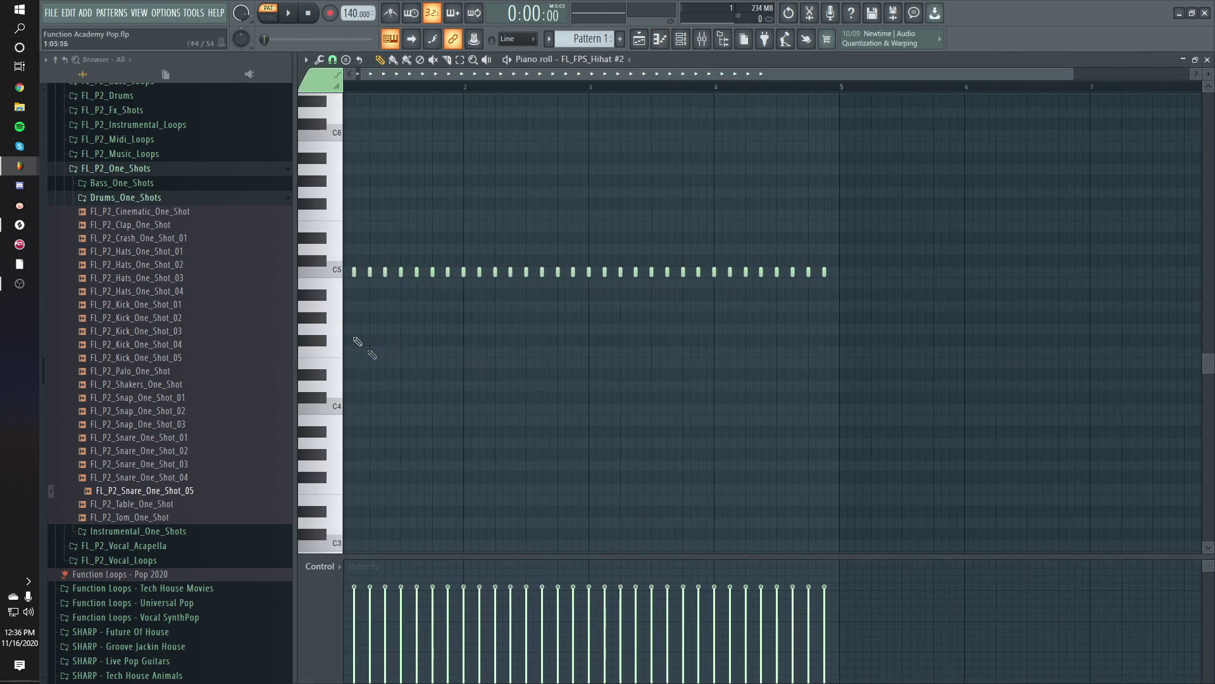
{"action": "key", "text": "space"}
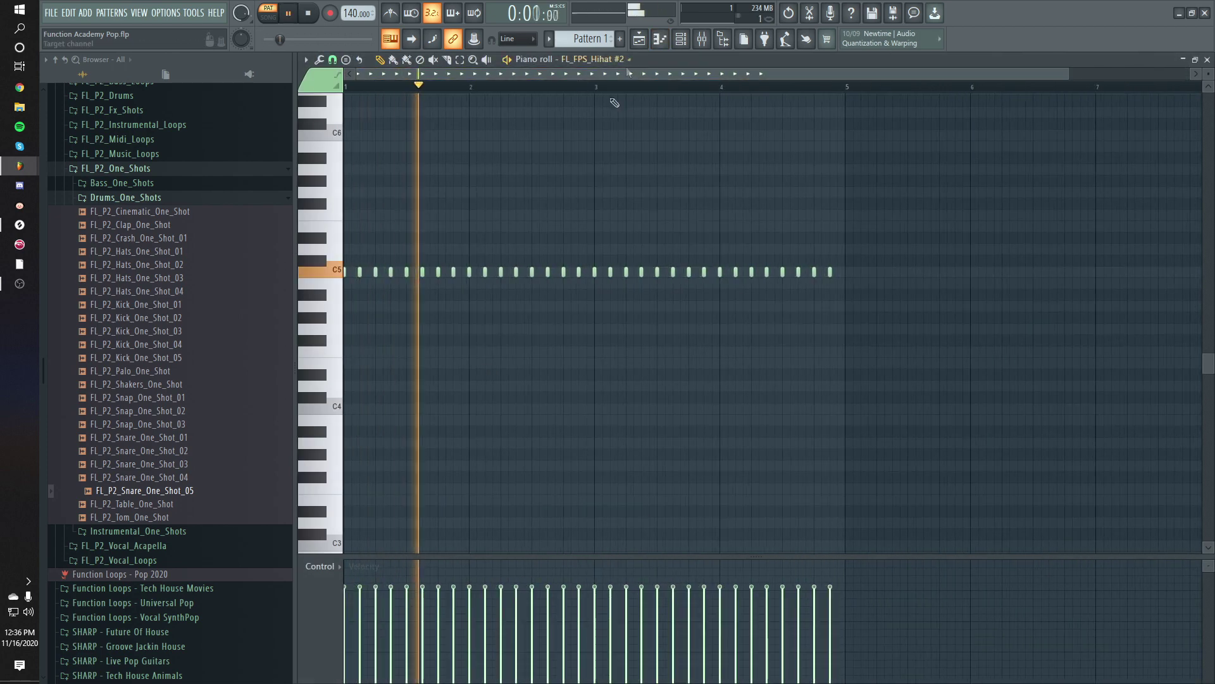
{"action": "scroll", "coordinate": [357, 324], "scroll_direction": "up", "scroll_amount": 3}
{"action": "key", "text": "space"}
{"action": "scroll", "coordinate": [364, 320], "scroll_direction": "down", "scroll_amount": 2}
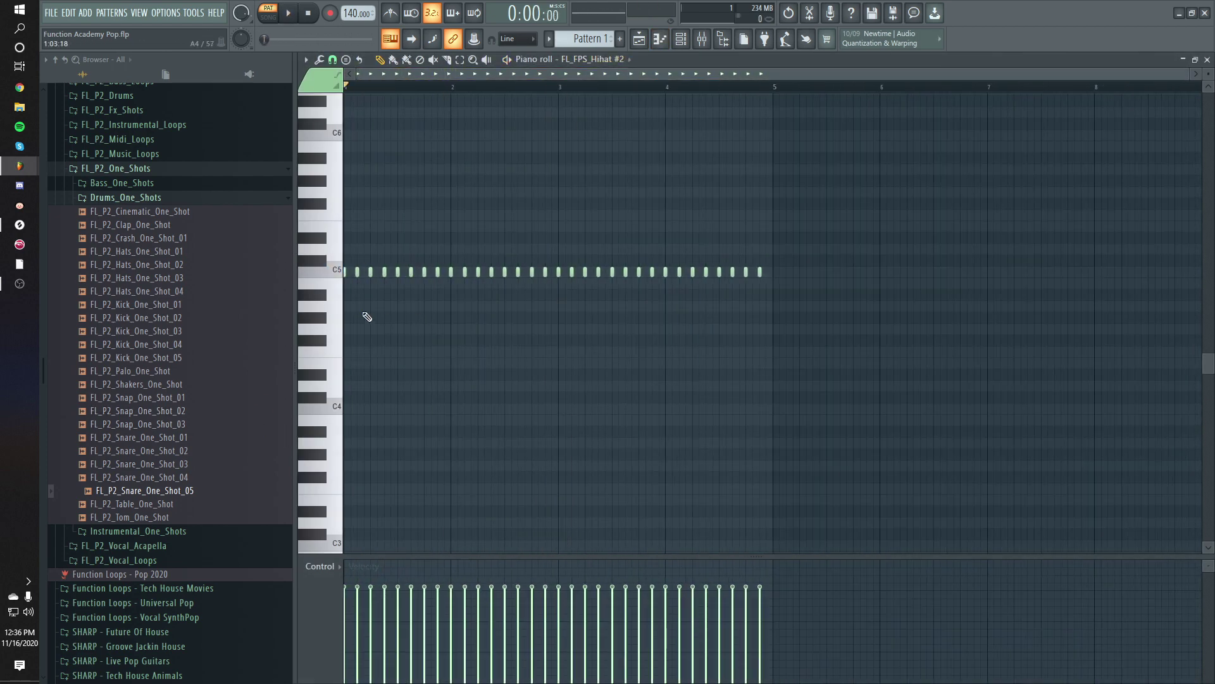
{"action": "left_click_drag", "start_coordinate": [1180, 78], "coordinate": [770, 112]}
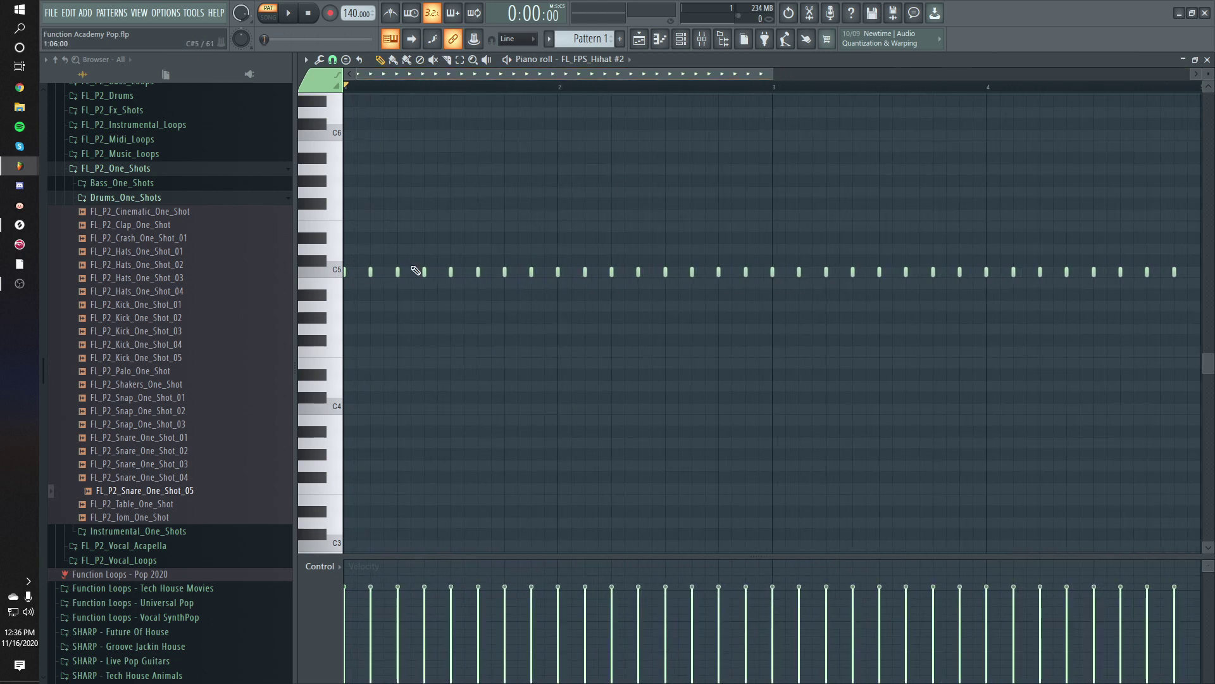
- Add an extra hi-hat note on C5 midway between the last two notes before bar 2 and play the pattern
{"action": "left_click", "coordinate": [396, 271]}
{"action": "scroll", "coordinate": [482, 324], "scroll_direction": "up", "scroll_amount": 10}
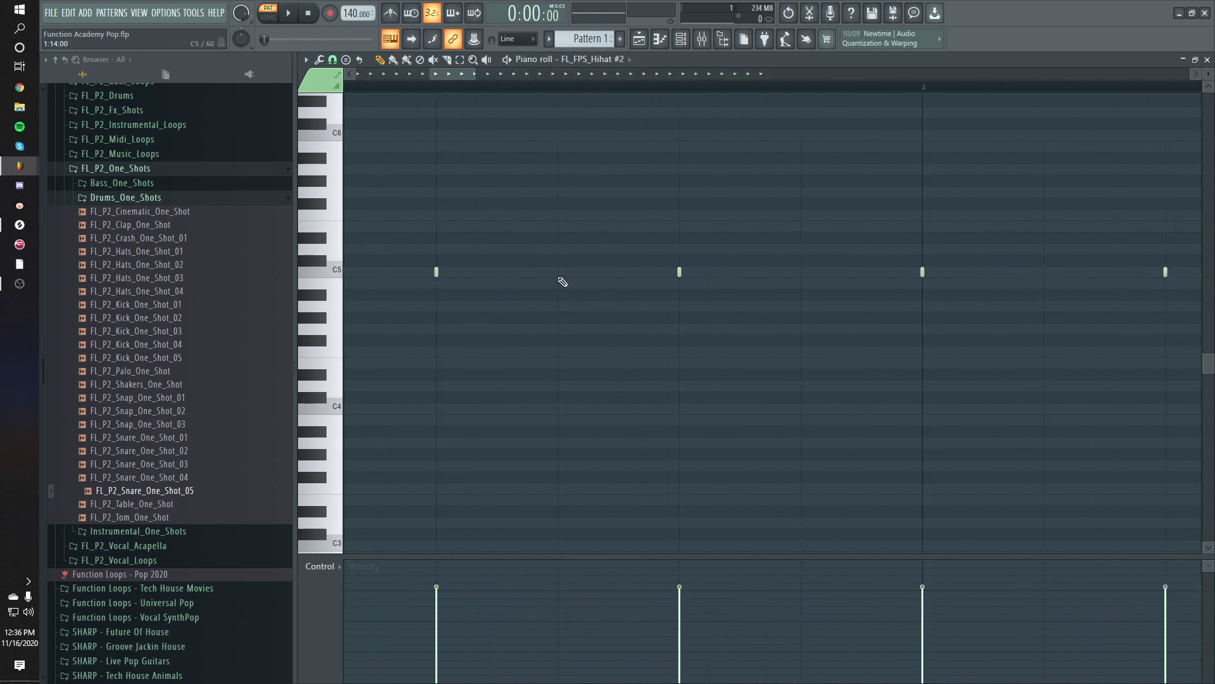
{"action": "left_click", "coordinate": [561, 276]}
{"action": "scroll", "coordinate": [756, 321], "scroll_direction": "down", "scroll_amount": 5}
{"action": "key", "text": "space"}
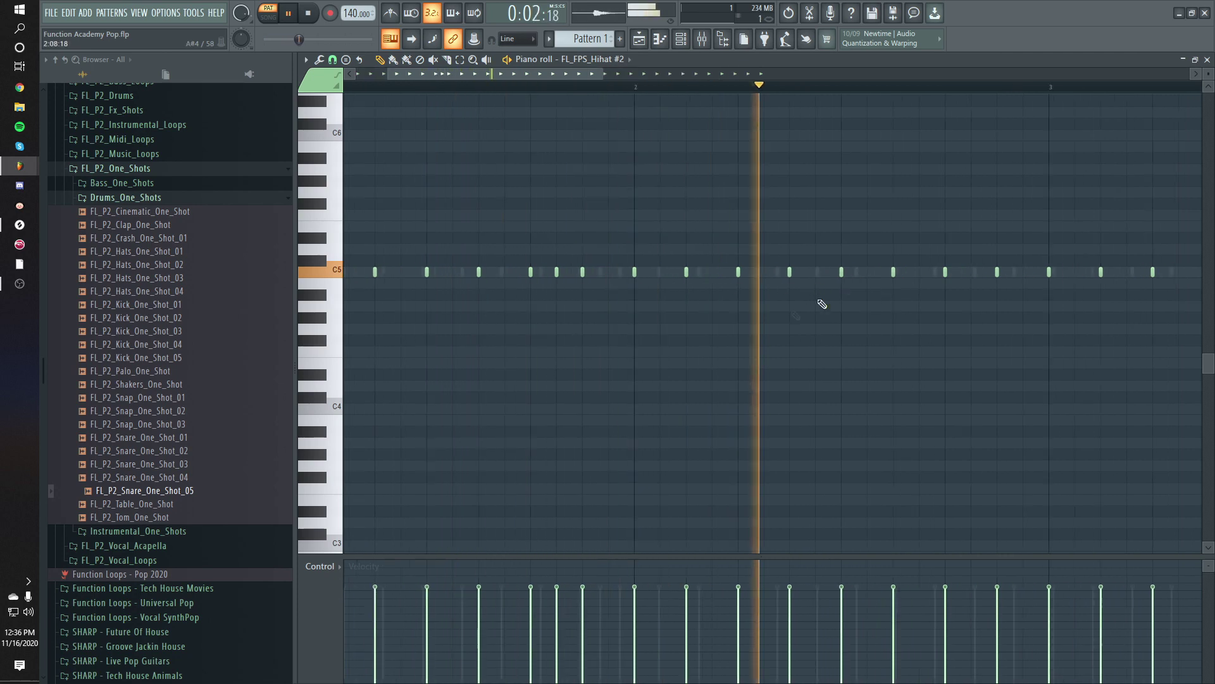
- Add three evenly spaced hi-hat notes between two adjacent notes in the middle of bar 2 to form a fast roll, and play it back
{"action": "key", "text": "space"}
{"action": "scroll", "coordinate": [640, 285], "scroll_direction": "up", "scroll_amount": 5}
{"action": "left_click", "coordinate": [586, 271]}
{"action": "left_click_drag", "start_coordinate": [584, 270], "coordinate": [609, 271]}
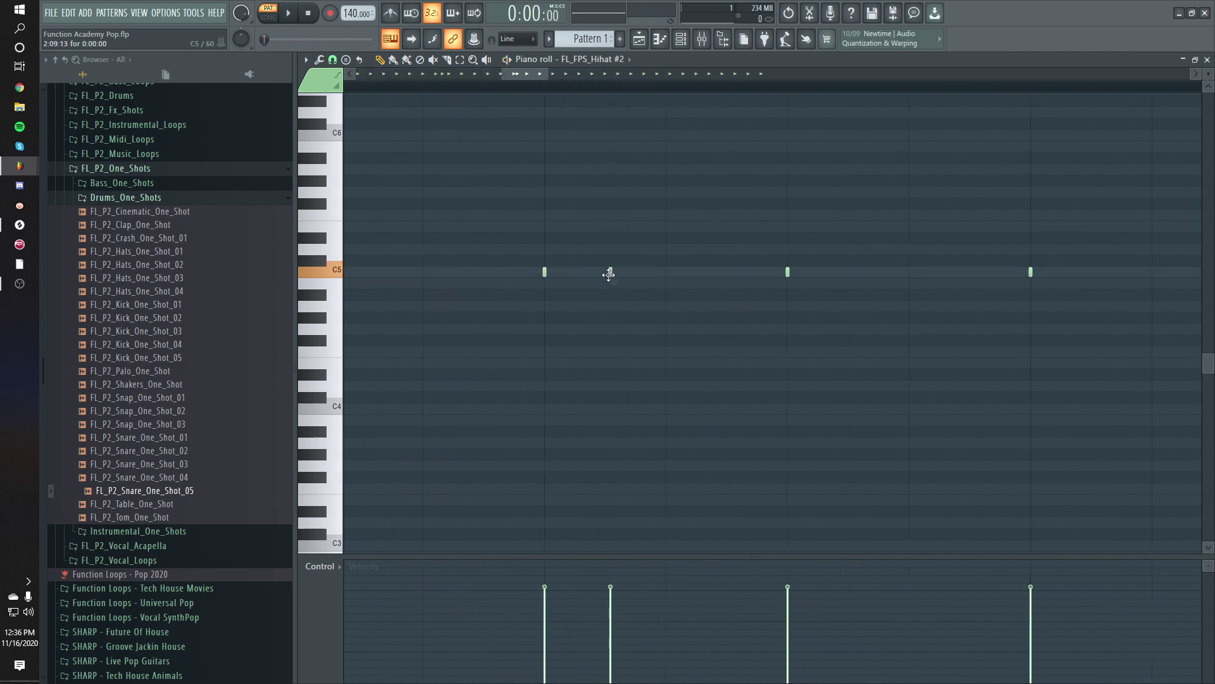
{"action": "left_click", "coordinate": [666, 272]}
{"action": "left_click", "coordinate": [731, 270]}
{"action": "left_click_drag", "start_coordinate": [731, 269], "coordinate": [726, 270]}
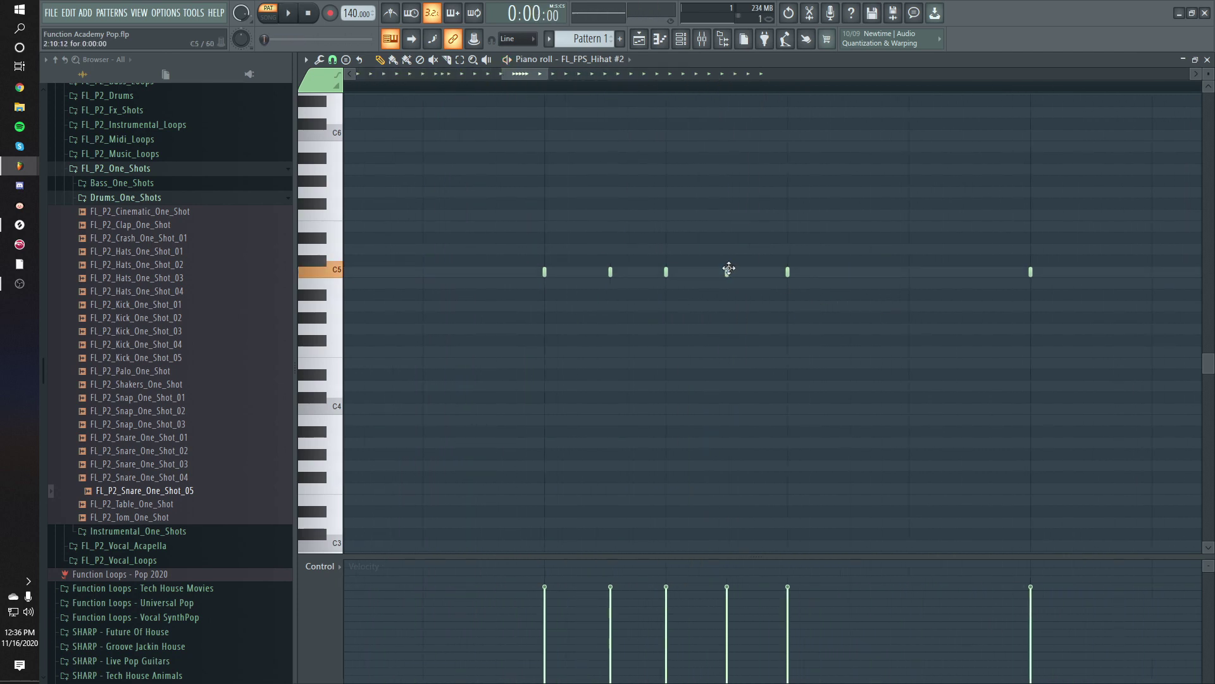
{"action": "left_click_drag", "start_coordinate": [610, 270], "coordinate": [605, 269]}
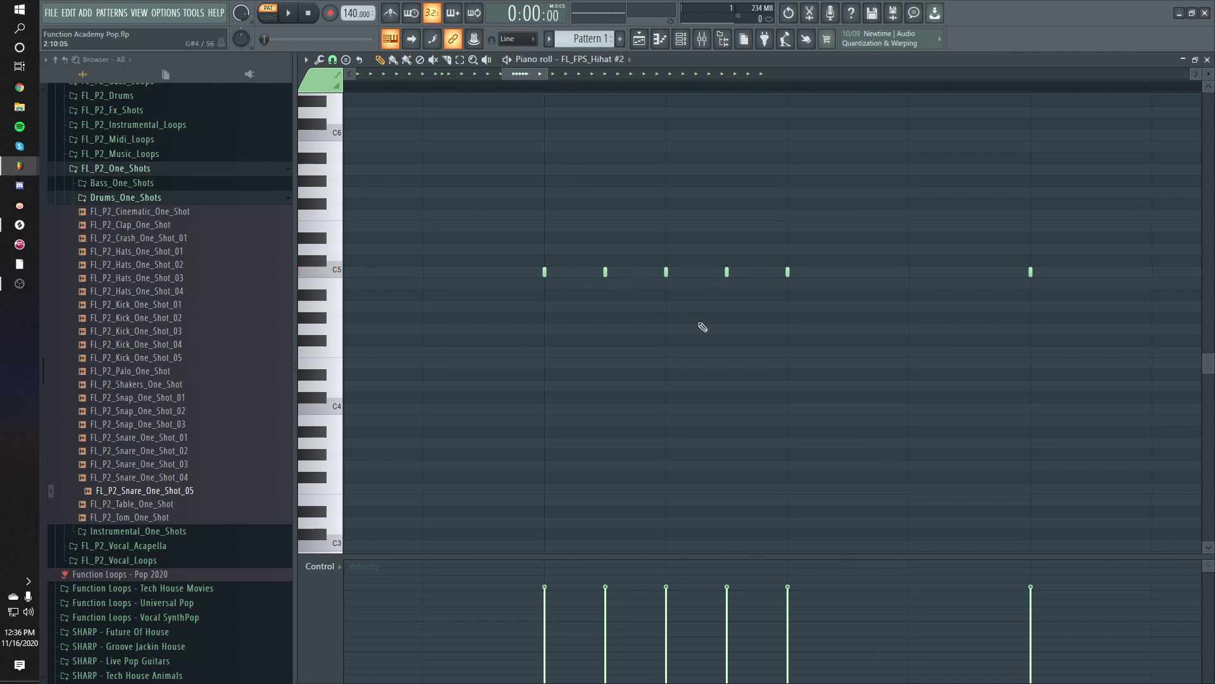
{"action": "key", "text": "space"}
{"action": "scroll", "coordinate": [712, 461], "scroll_direction": "down", "scroll_amount": 6}
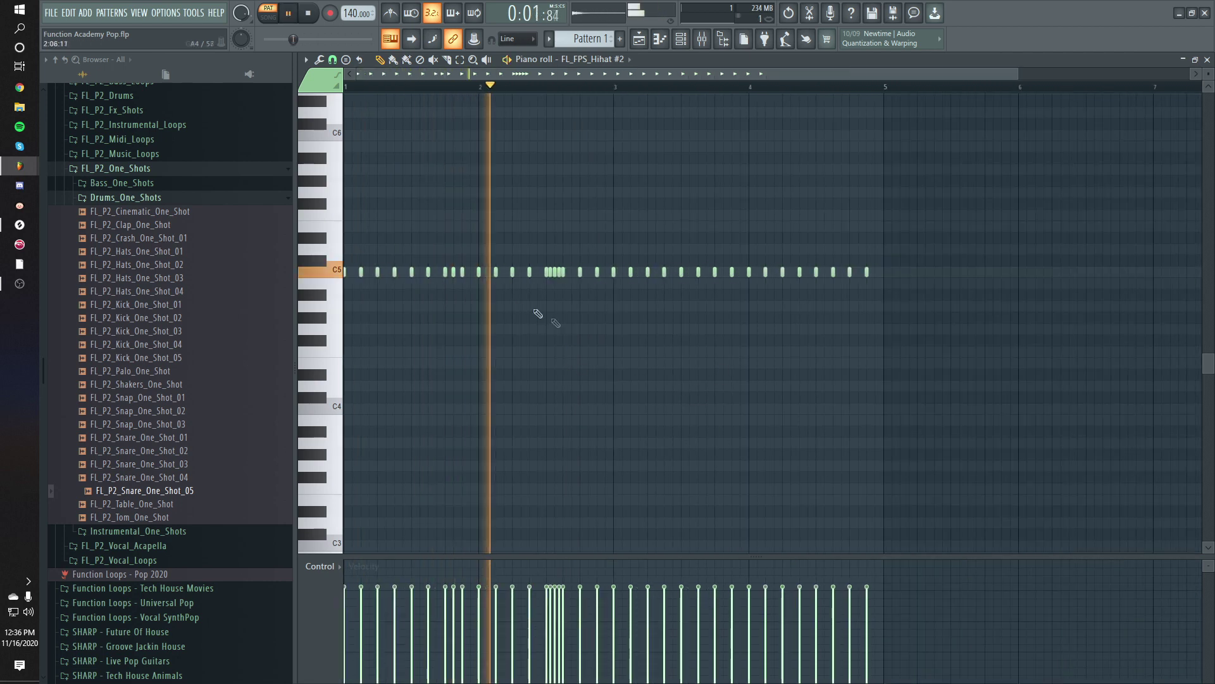
- Add a hi-hat note just before bar 3, replace bars 3 and 4 with a duplicate of bars 1 and 2, and preview it
{"action": "scroll", "coordinate": [589, 316], "scroll_direction": "up", "scroll_amount": 2}
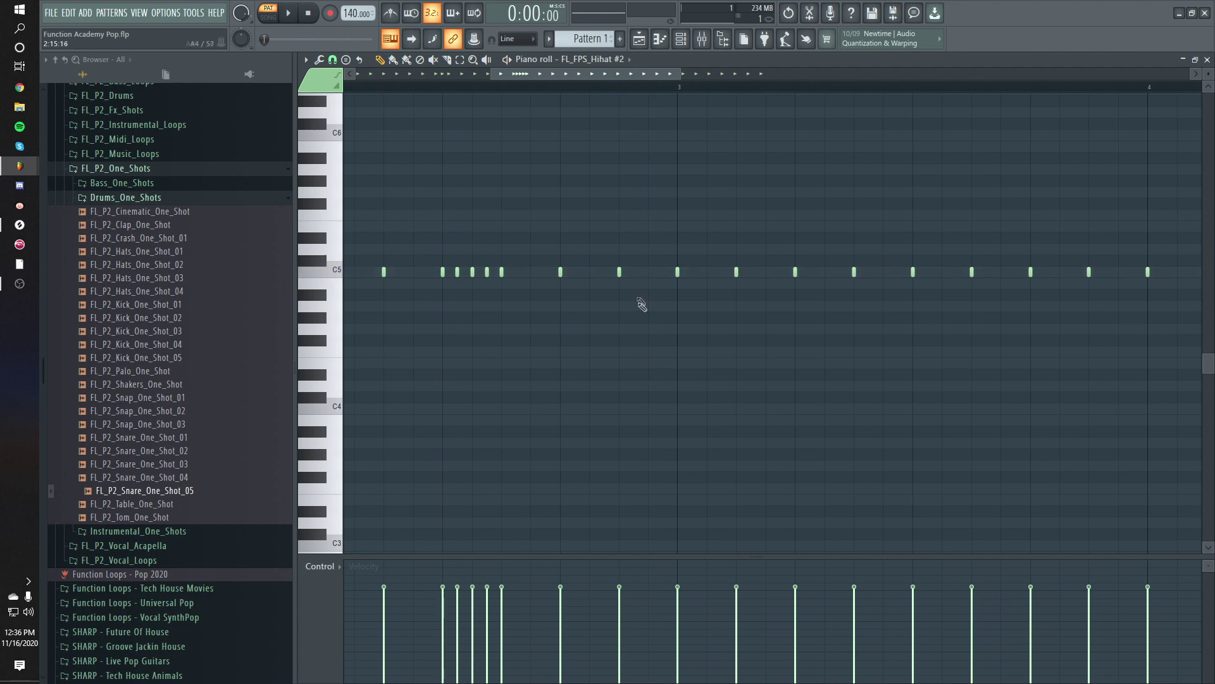
{"action": "scroll", "coordinate": [635, 366], "scroll_direction": "down", "scroll_amount": 2}
{"action": "left_click_drag", "start_coordinate": [623, 276], "coordinate": [879, 270]}
{"action": "left_click_drag", "start_coordinate": [879, 246], "coordinate": [345, 289]}
{"action": "key", "text": "ctrl+b"}
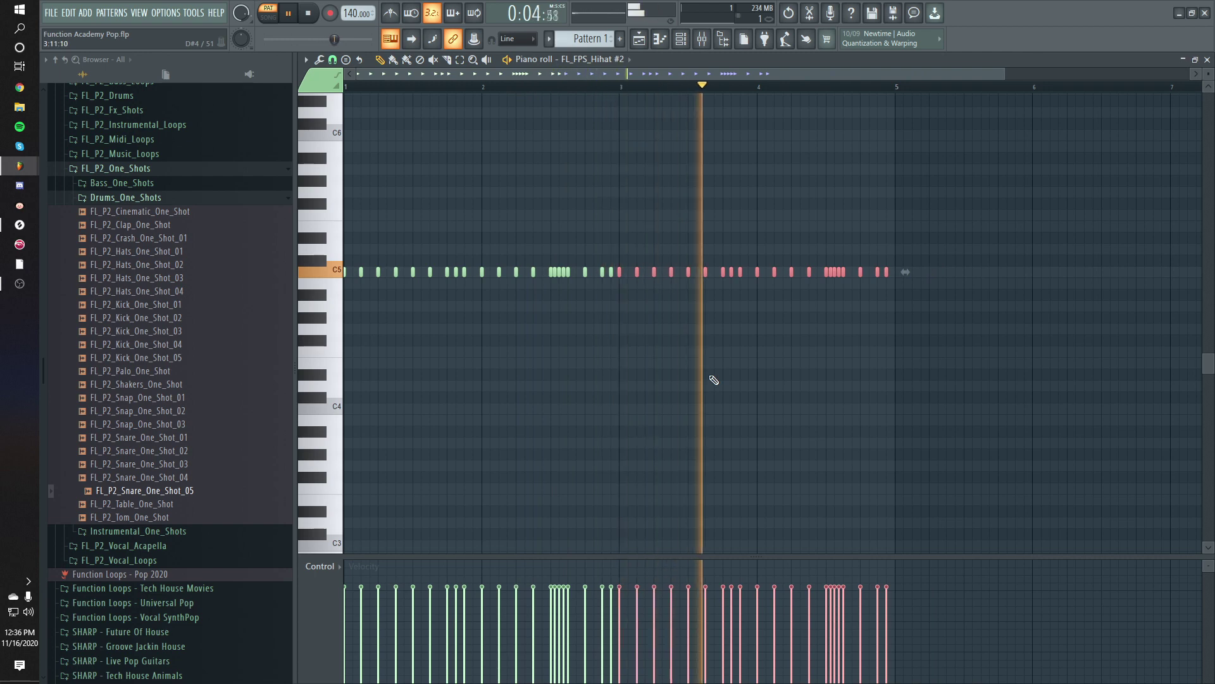
{"action": "key", "text": "ctrl+d"}
{"action": "scroll", "coordinate": [635, 378], "scroll_direction": "down", "scroll_amount": 1}
{"action": "key", "text": "space"}
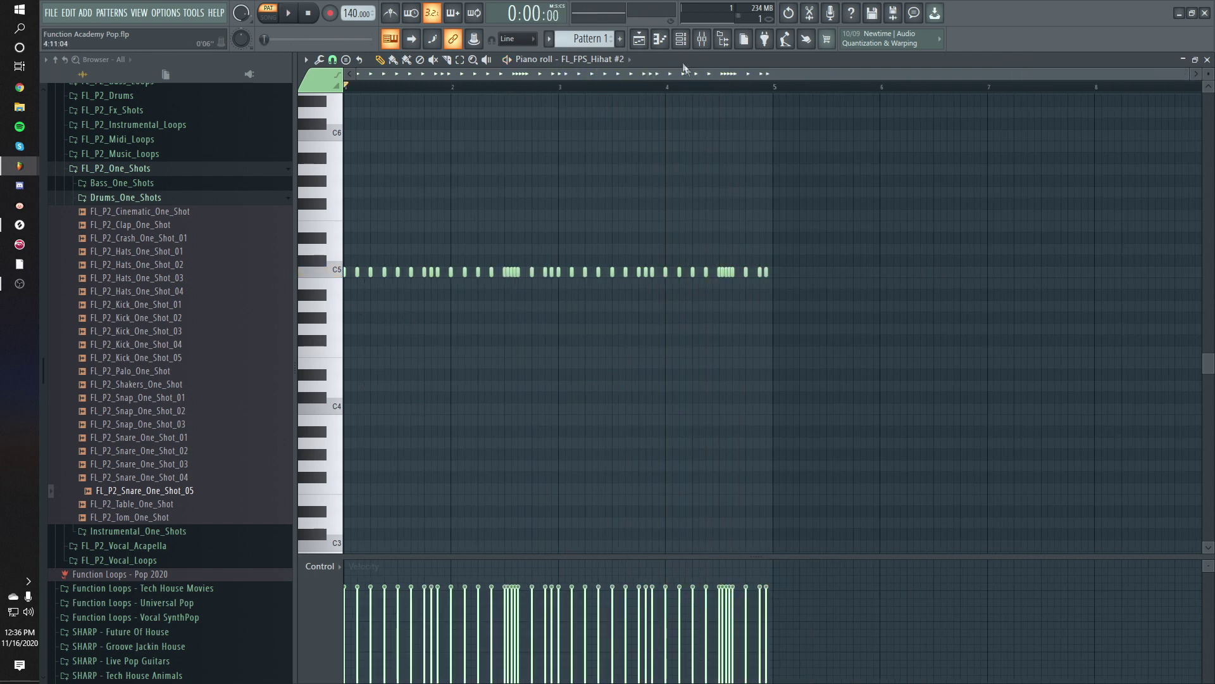
- Open the FL_FPS_Hihat #2 sampler settings from the channel rack and increase its precomputed fade-out during playback
{"action": "left_click", "coordinate": [683, 39]}
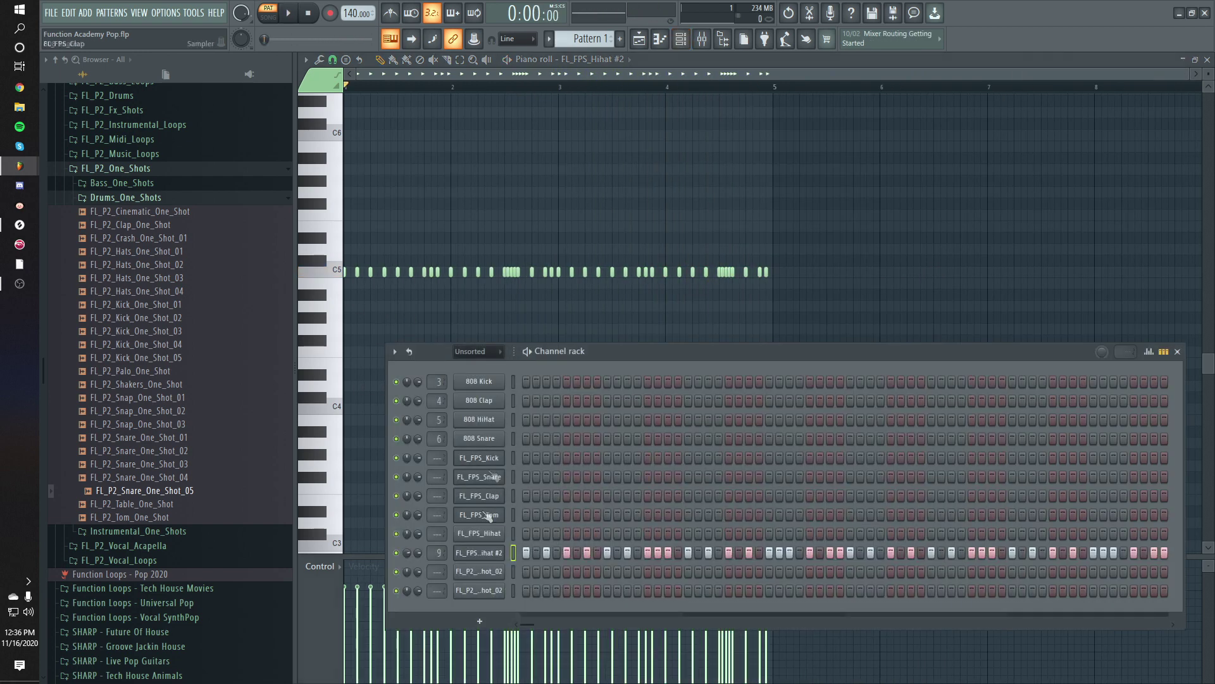
{"action": "left_click", "coordinate": [496, 555]}
{"action": "key", "text": "space"}
{"action": "left_click_drag", "start_coordinate": [642, 311], "coordinate": [642, 286]}
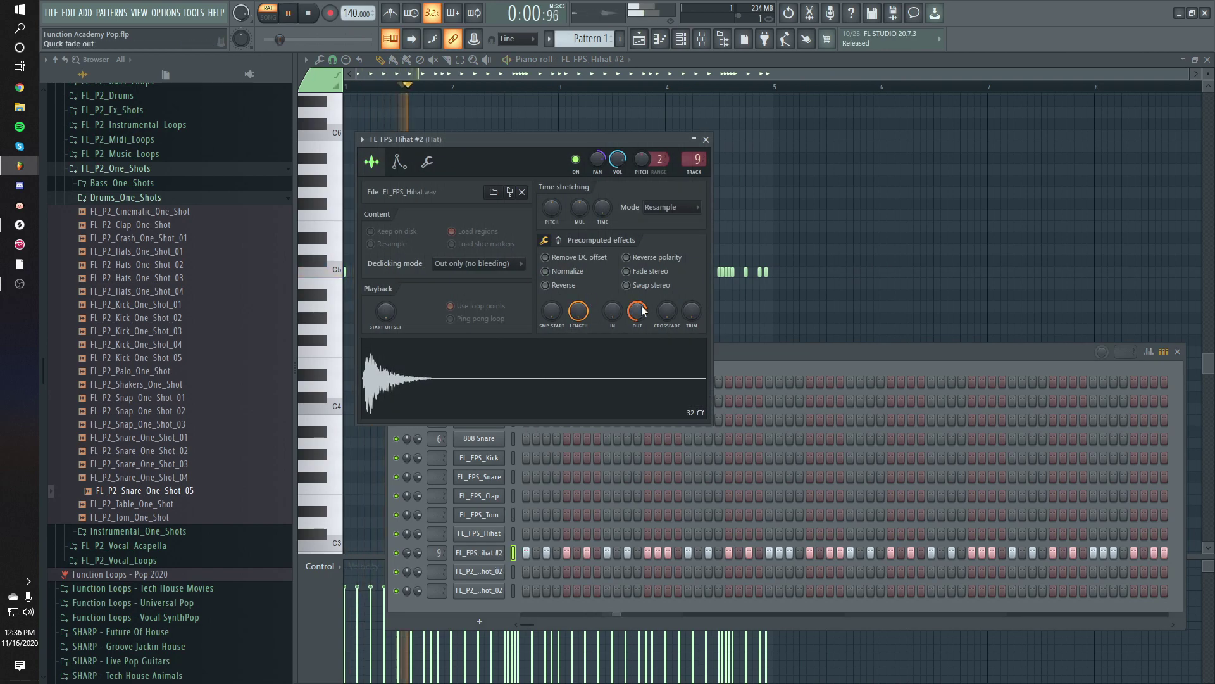
- Load Fruity parametric EQ 2 in the first effect slot of the Hat mixer track and shape band 1 into a high-pass cut
{"action": "double_click", "coordinate": [694, 159]}
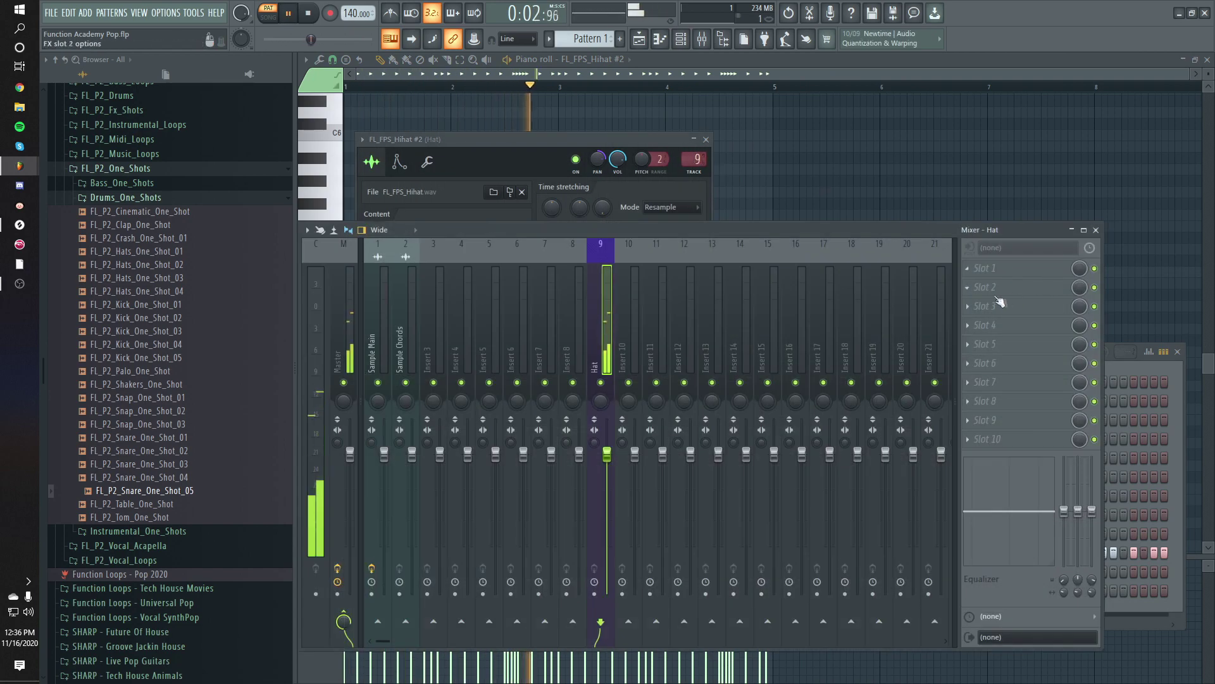
{"action": "left_click", "coordinate": [991, 269]}
{"action": "left_click", "coordinate": [761, 503]}
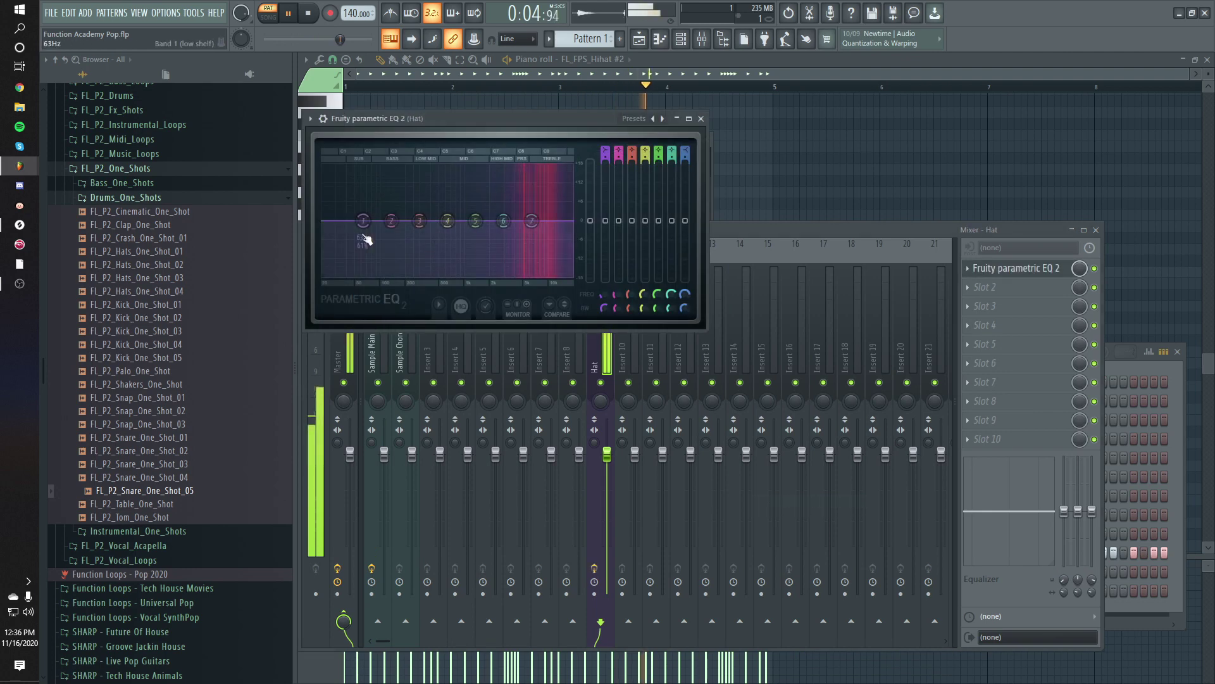
{"action": "left_click_drag", "start_coordinate": [364, 221], "coordinate": [479, 278]}
{"action": "key", "text": "space"}
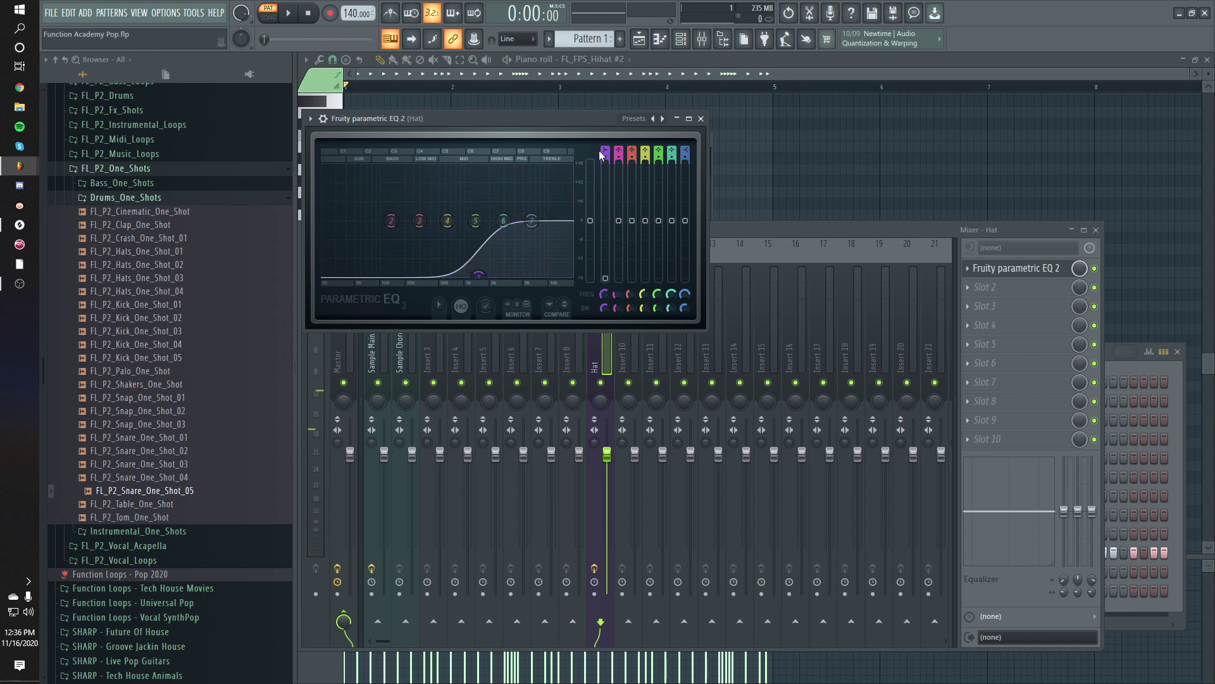
{"action": "scroll", "coordinate": [605, 155], "scroll_direction": "down", "scroll_amount": 2}
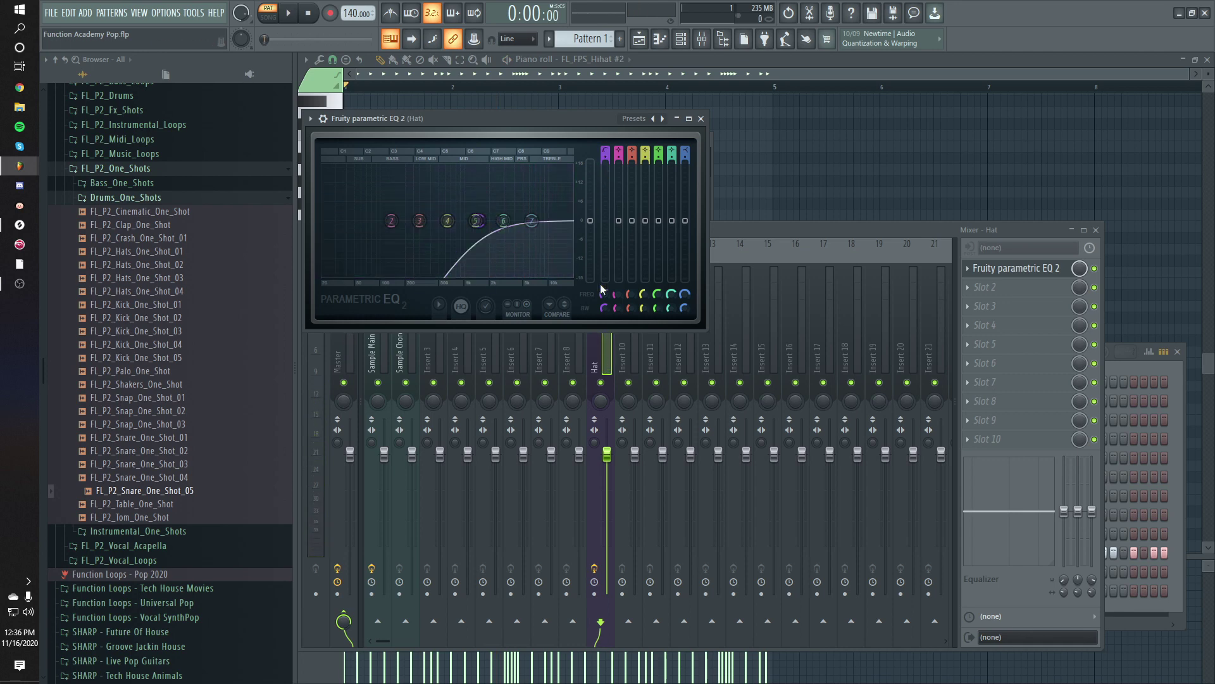
{"action": "left_click_drag", "start_coordinate": [605, 293], "coordinate": [605, 315]}
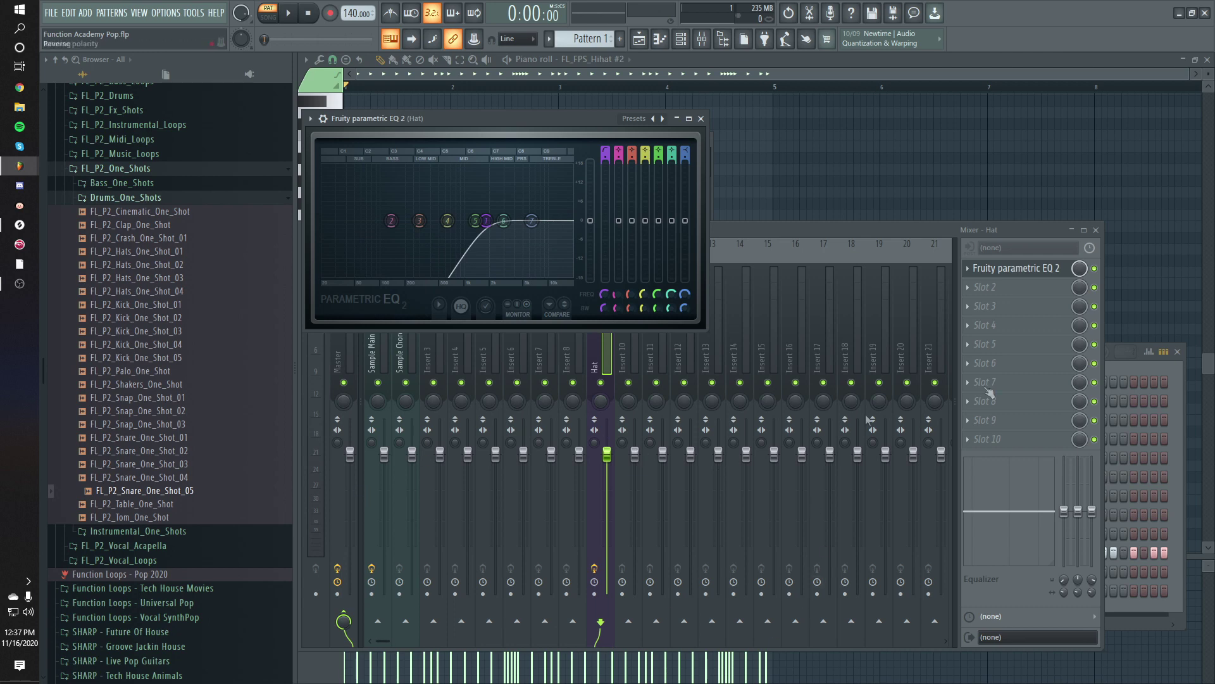
- Load Dimension Expander_x64 in the second effect slot of the Hat track and listen to the widened hi-hat
{"action": "left_click", "coordinate": [1004, 293]}
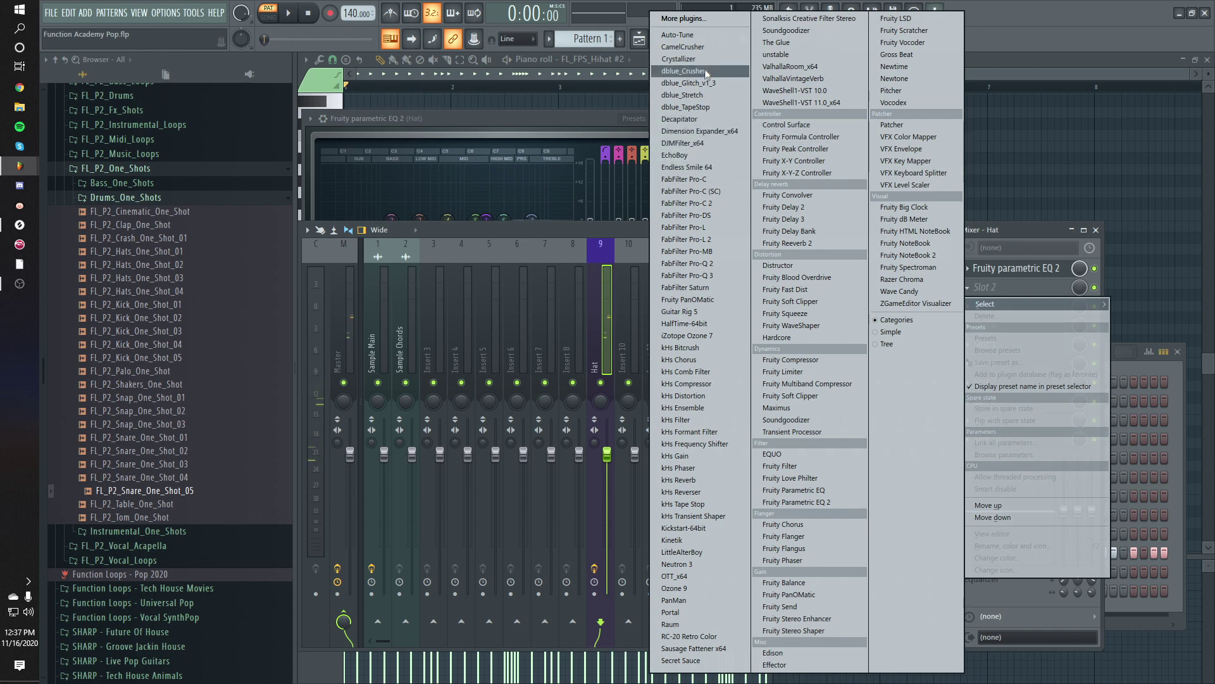
{"action": "left_click", "coordinate": [713, 135]}
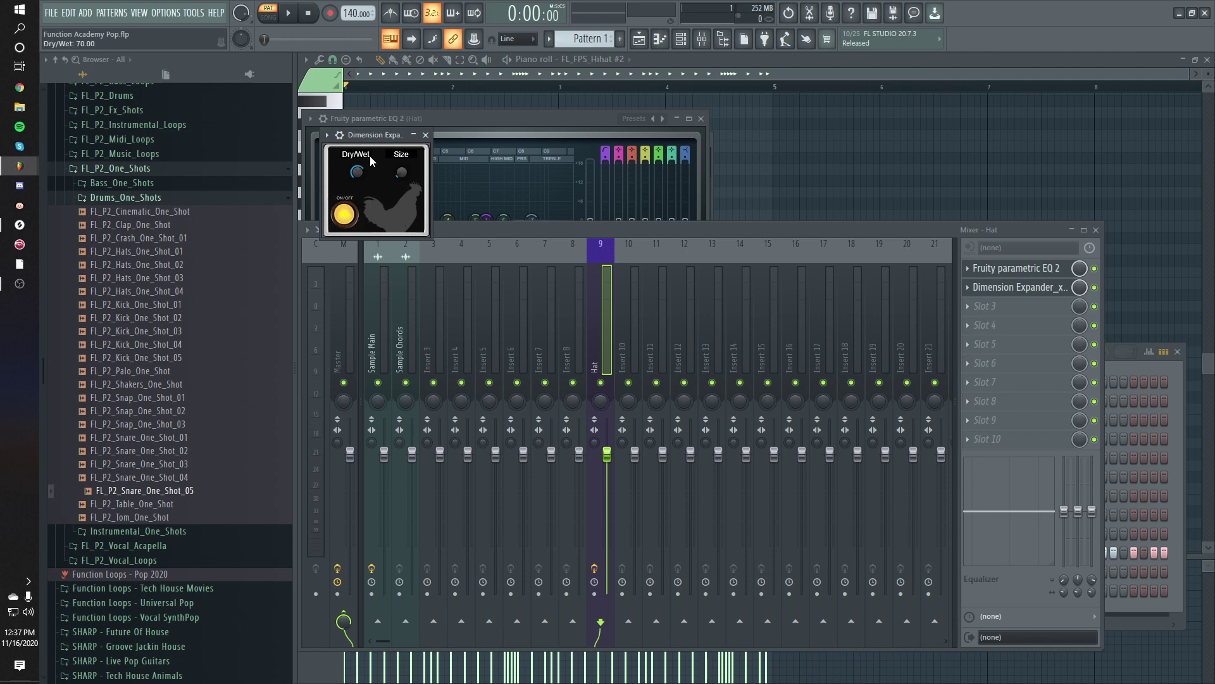
{"action": "left_click_drag", "start_coordinate": [374, 134], "coordinate": [406, 139]}
{"action": "key", "text": "space"}
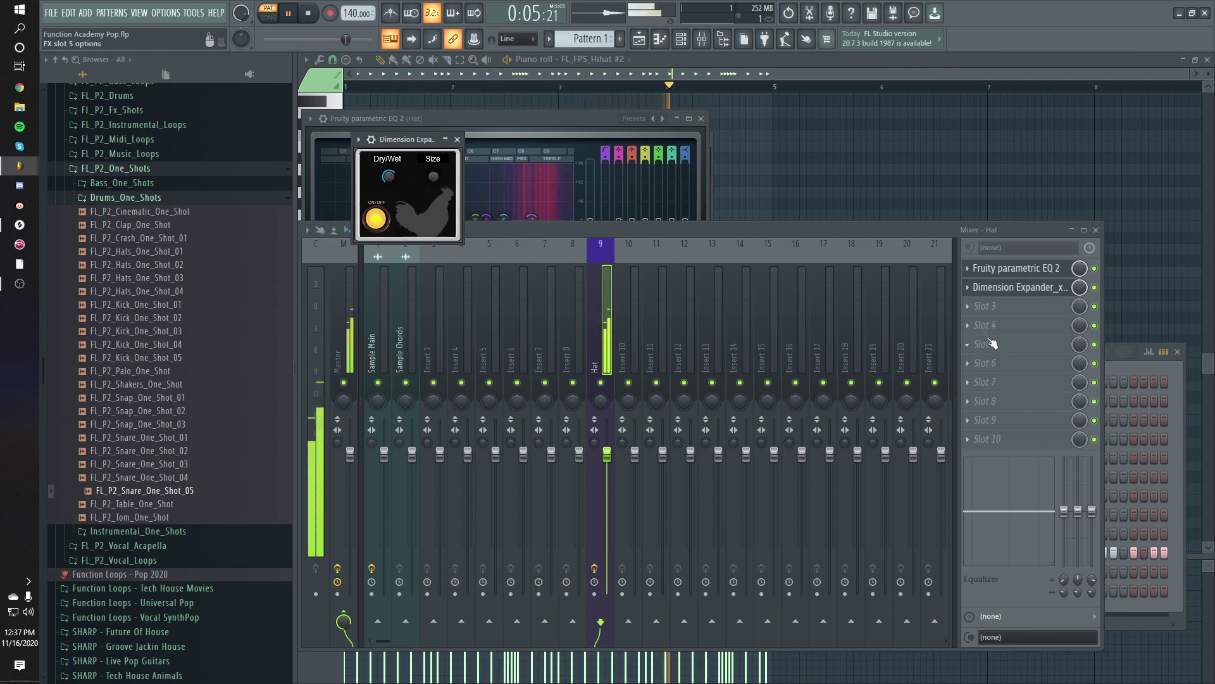
{"action": "left_click", "coordinate": [991, 343]}
{"action": "left_click", "coordinate": [567, 229]}
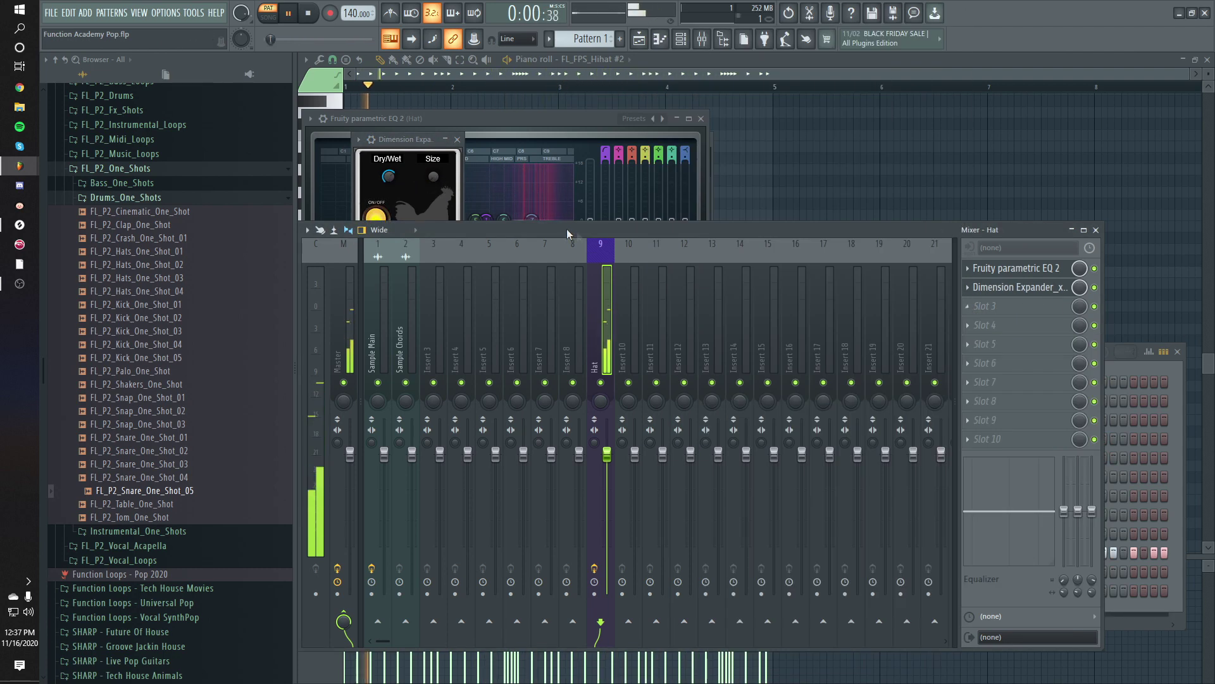
{"action": "key", "text": "space"}
- Load kHs Reverb in the third effect slot of the Hat track and set its decay to 500 ms during playback
{"action": "left_click", "coordinate": [1000, 306]}
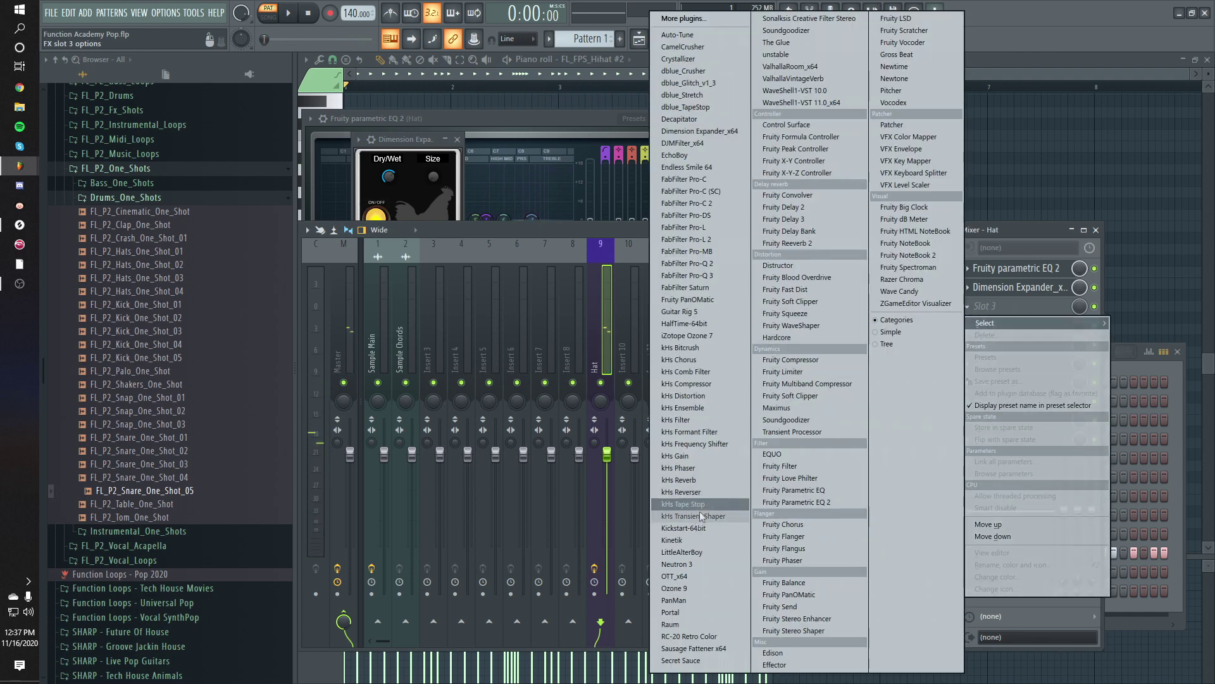
{"action": "left_click", "coordinate": [698, 481]}
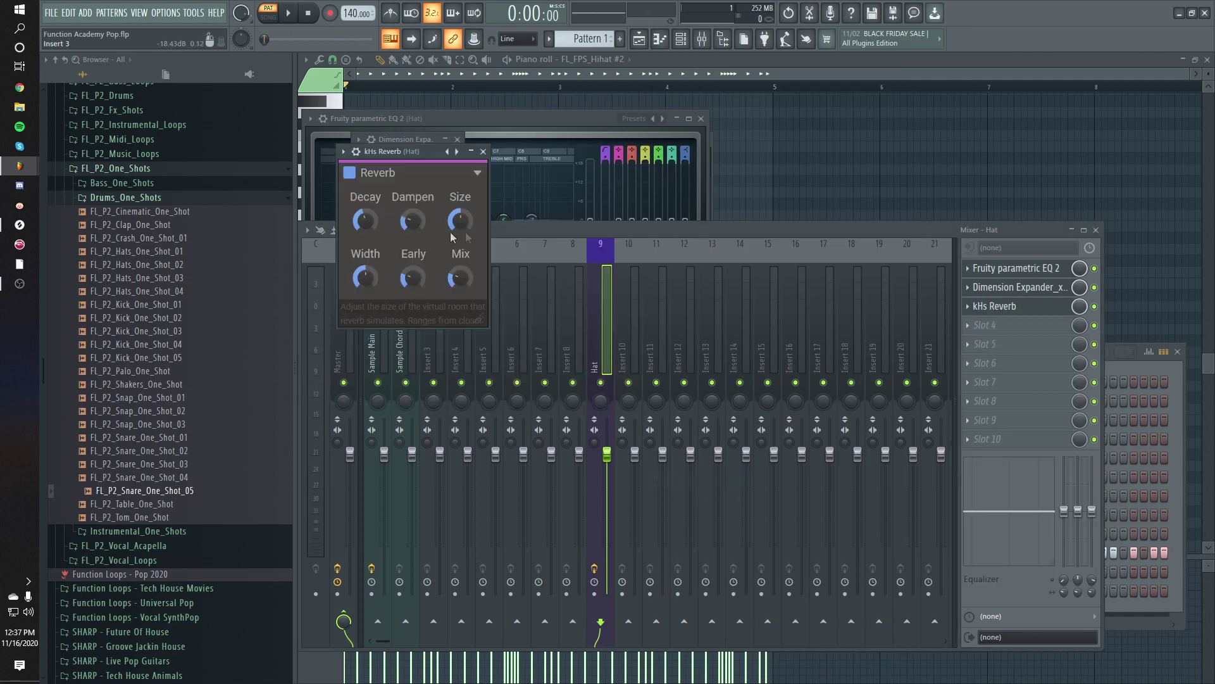
{"action": "key", "text": "space"}
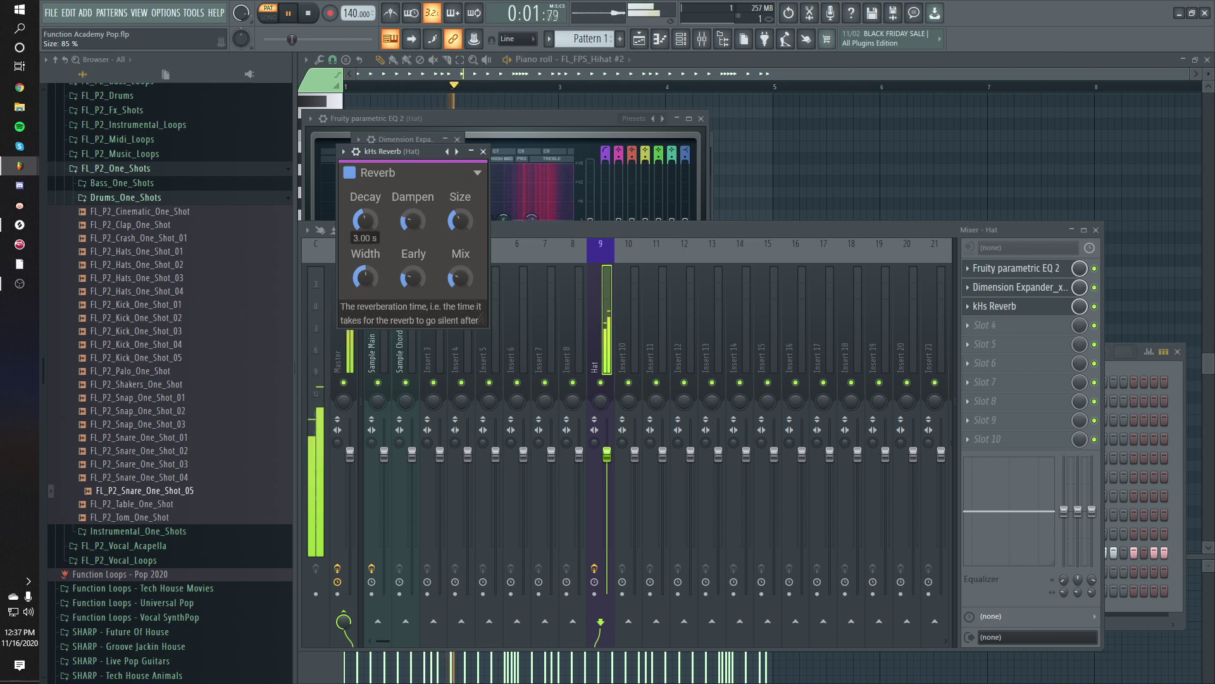
{"action": "mouse_move", "coordinate": [365, 220]}
{"action": "left_mouse_down"}
{"action": "mouse_move", "coordinate": [373, 253]}
{"action": "mouse_move", "coordinate": [374, 223]}
{"action": "mouse_move", "coordinate": [371, 236]}
{"action": "left_mouse_up"}
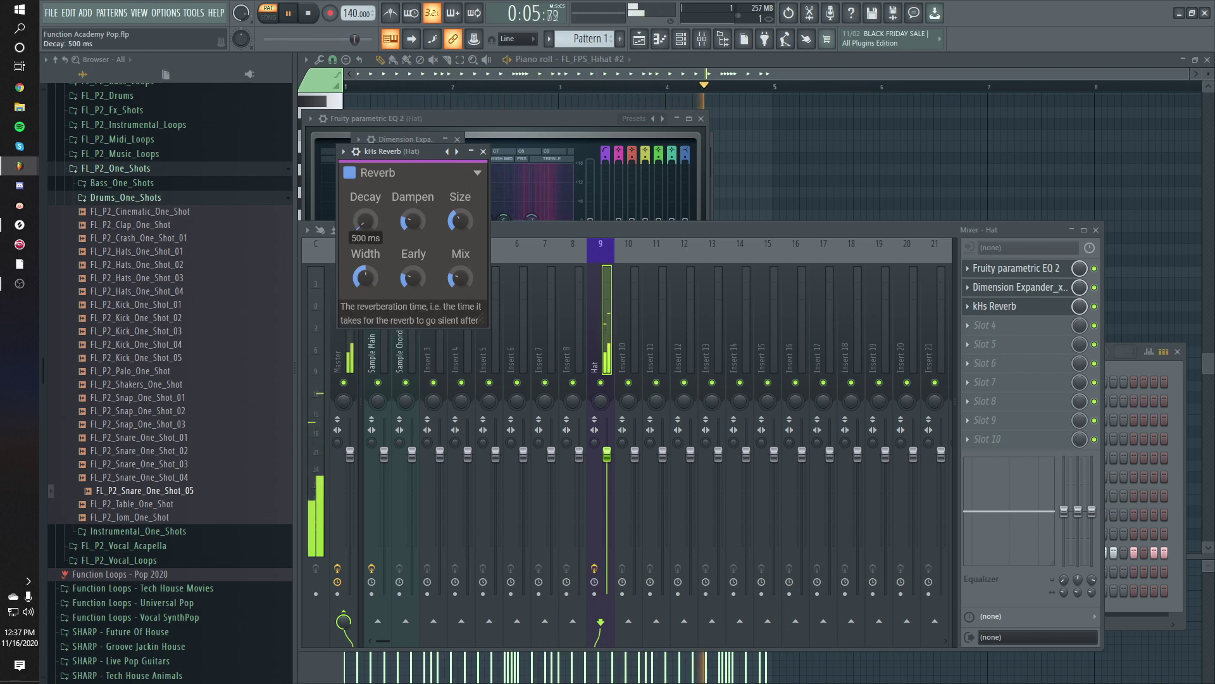
- Set the kHs Reverb size to 64 % and mix to about 7 %, and return to the hi-hat piano roll with playback stopped
{"action": "mouse_move", "coordinate": [468, 221]}
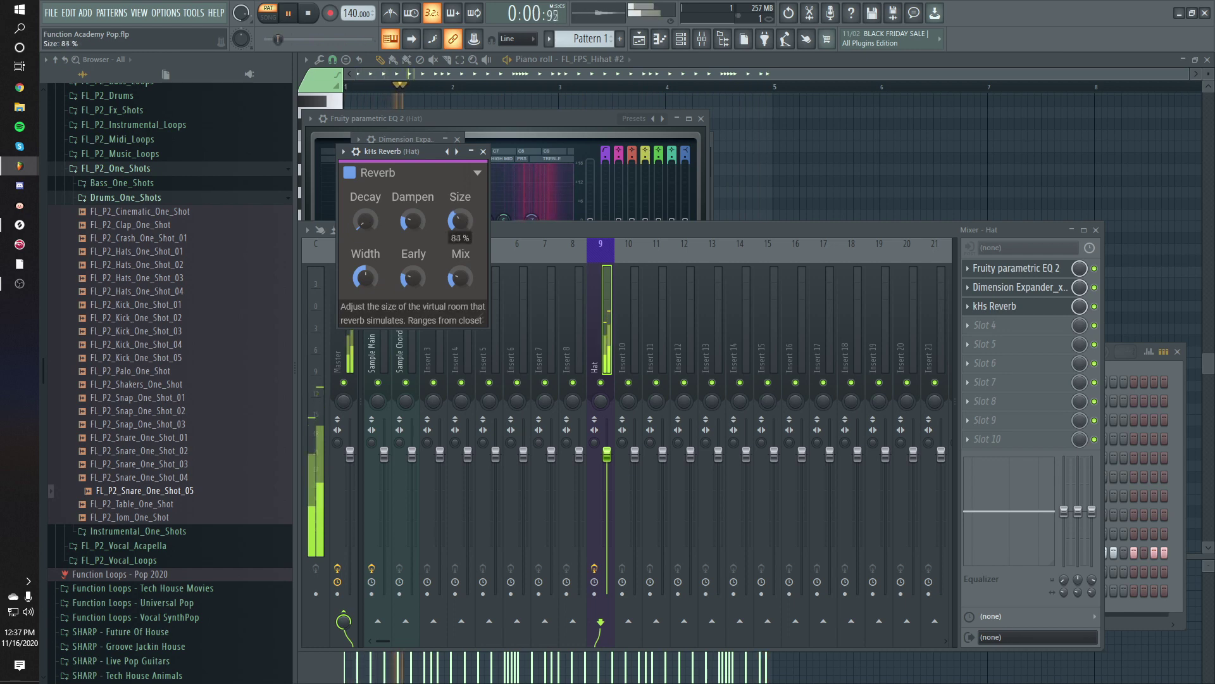
{"action": "left_click_drag", "start_coordinate": [460, 220], "coordinate": [460, 242]}
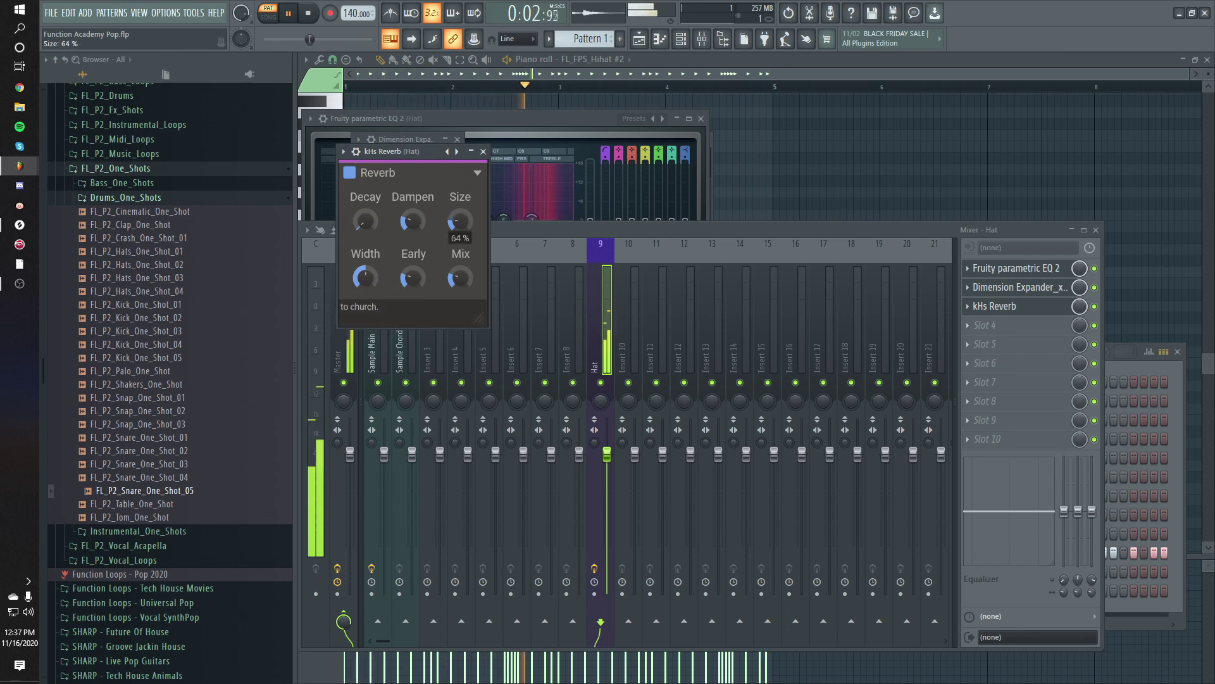
{"action": "mouse_move", "coordinate": [461, 278]}
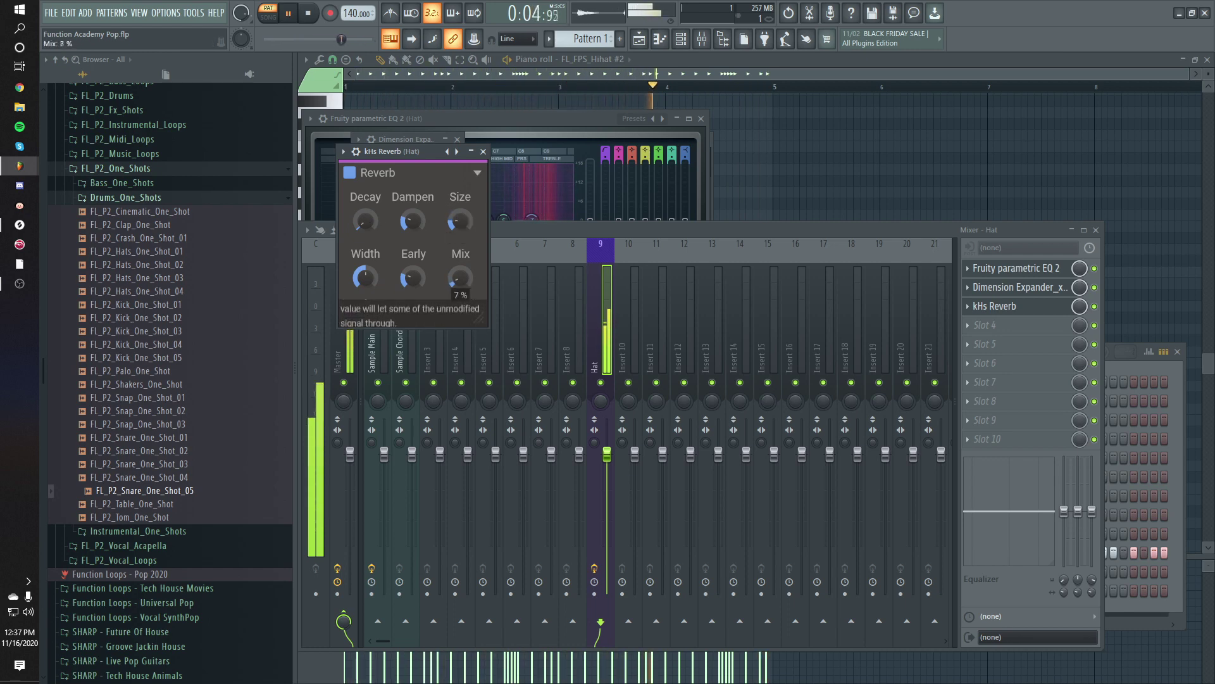
{"action": "left_click_drag", "start_coordinate": [460, 277], "coordinate": [460, 281]}
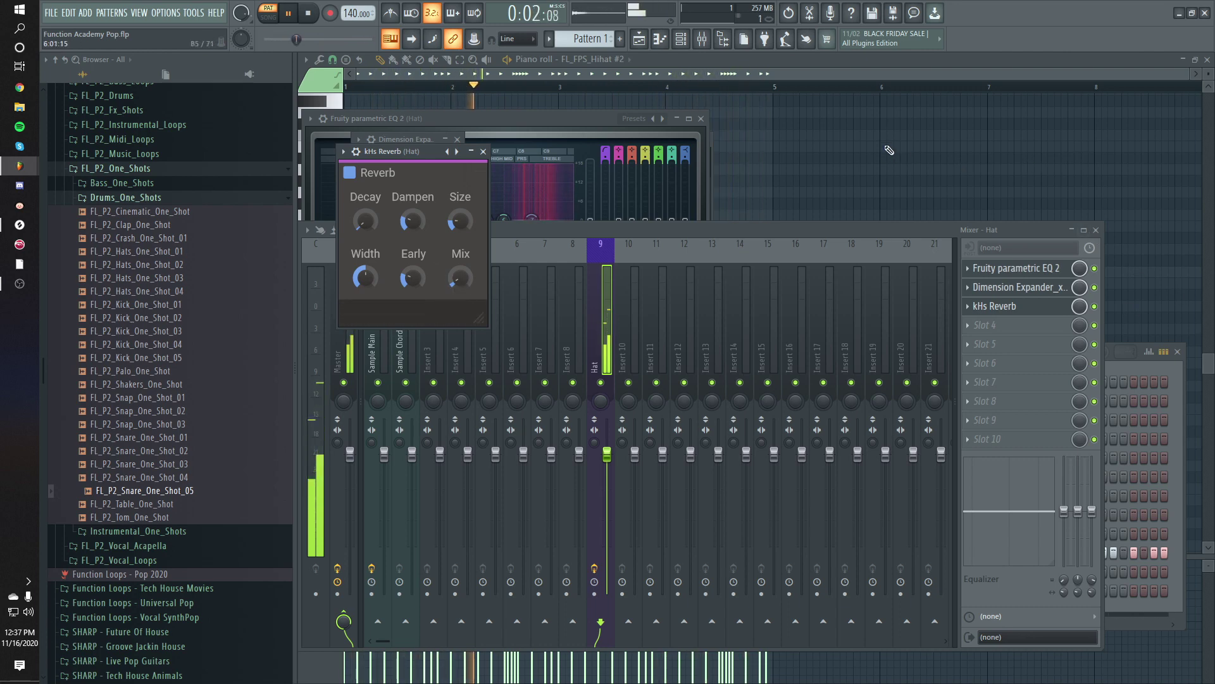
{"action": "left_click", "coordinate": [889, 149]}
{"action": "key", "text": "space"}
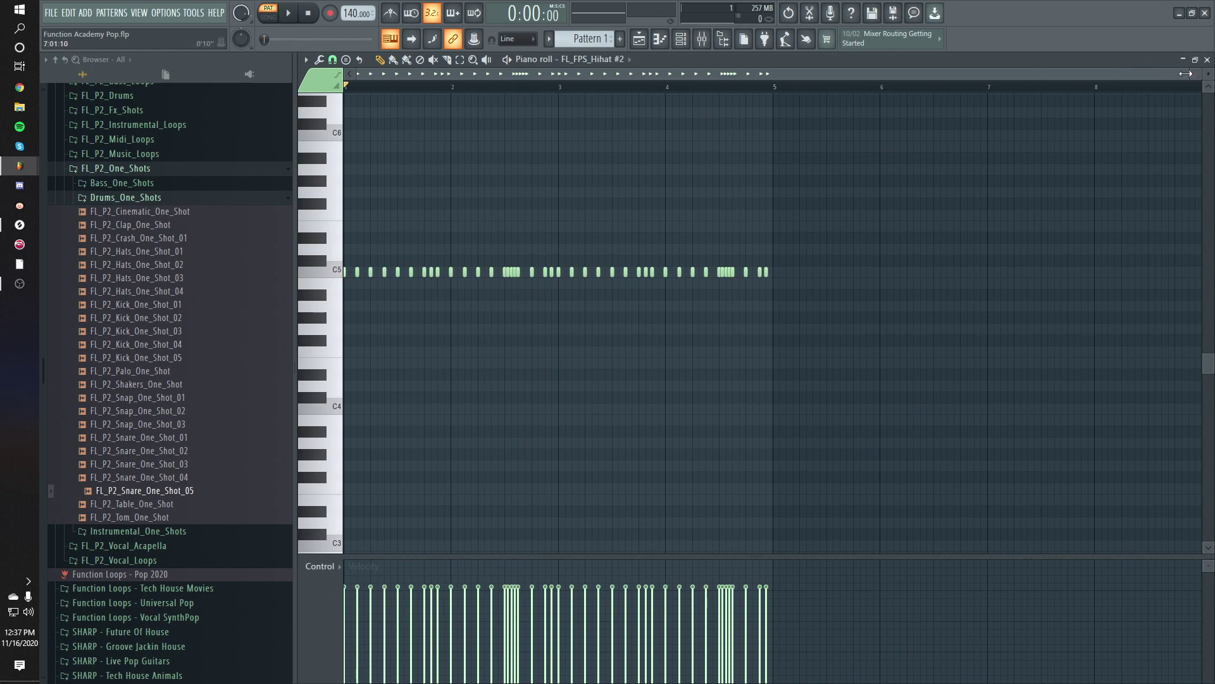
- Open the randomizer for the hi-hat notes, zero the pan level, turn off Bipolar and raise the velocity randomization
{"action": "left_click_drag", "start_coordinate": [1185, 74], "coordinate": [1133, 74]}
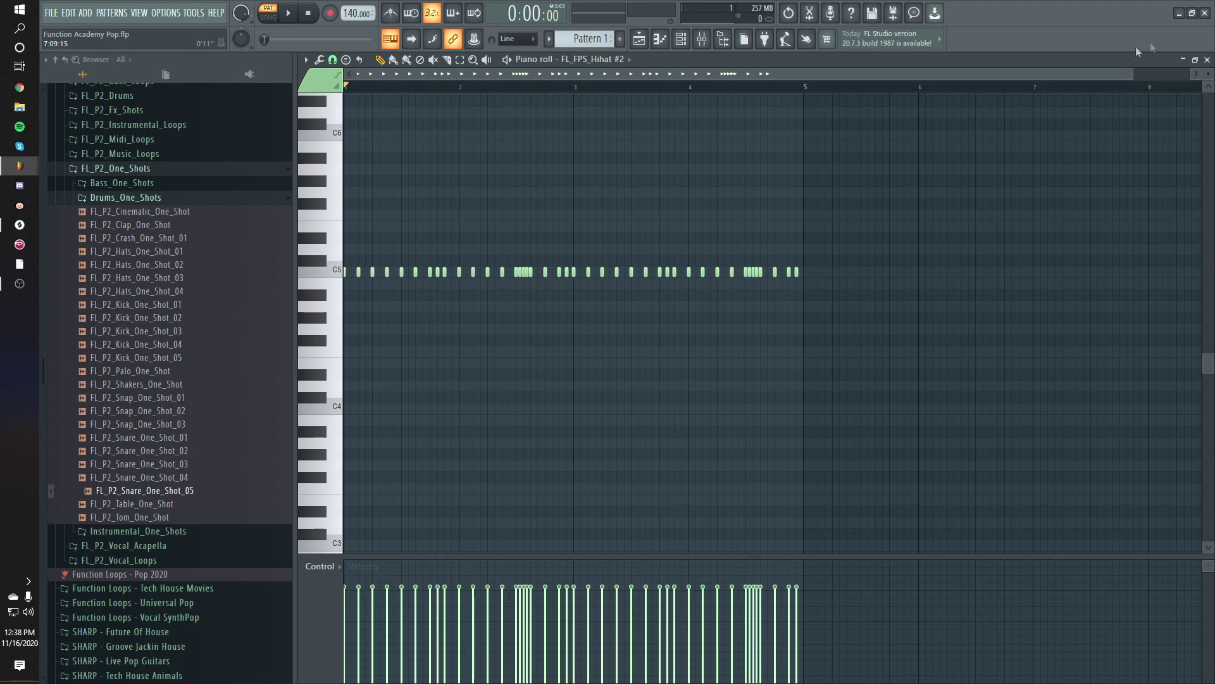
{"action": "left_click_drag", "start_coordinate": [1131, 69], "coordinate": [882, 118]}
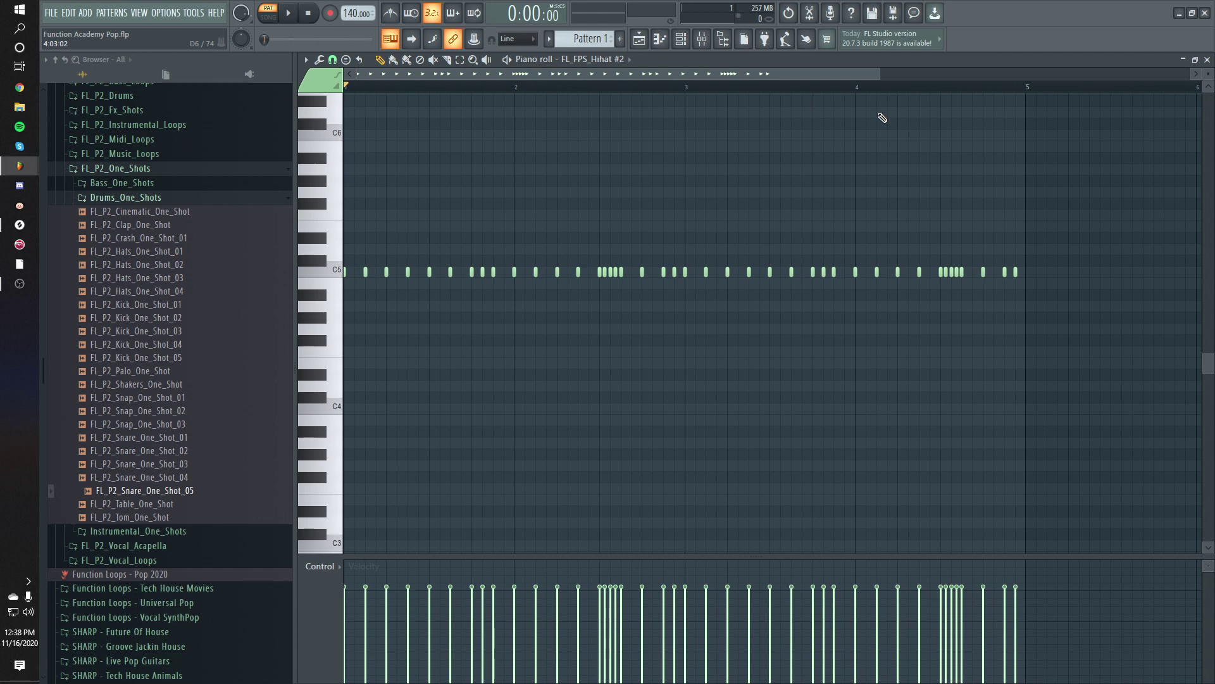
{"action": "key", "text": "alt+r"}
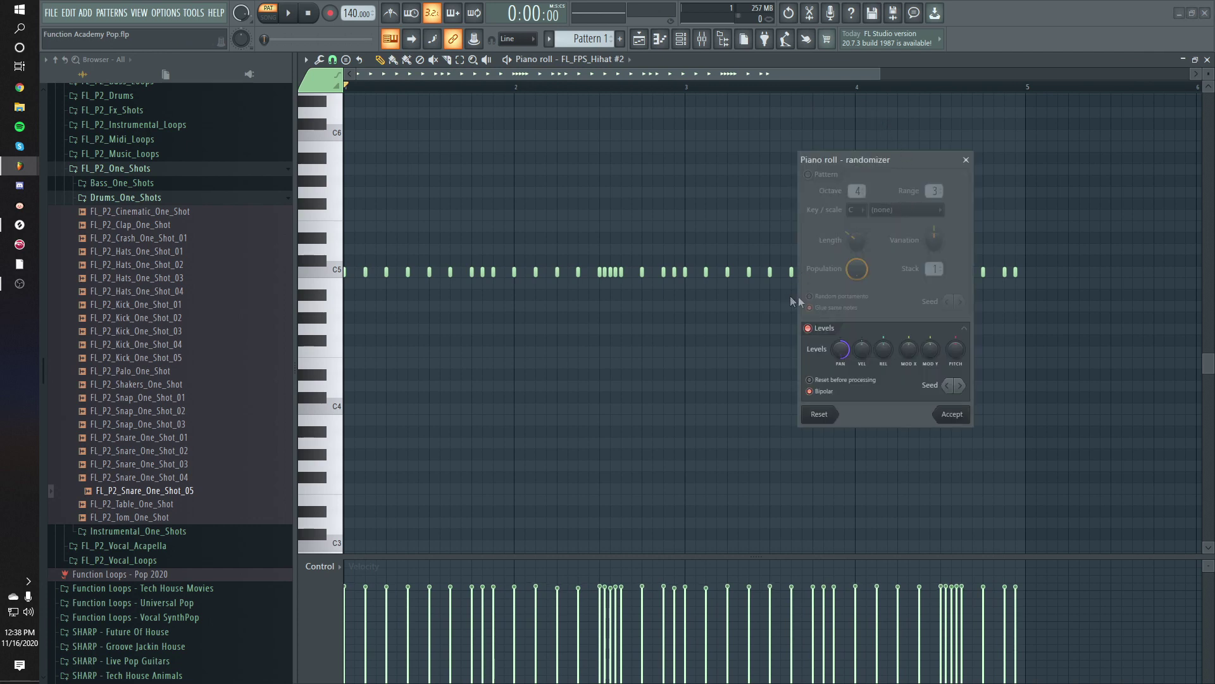
{"action": "left_click_drag", "start_coordinate": [840, 349], "coordinate": [840, 418]}
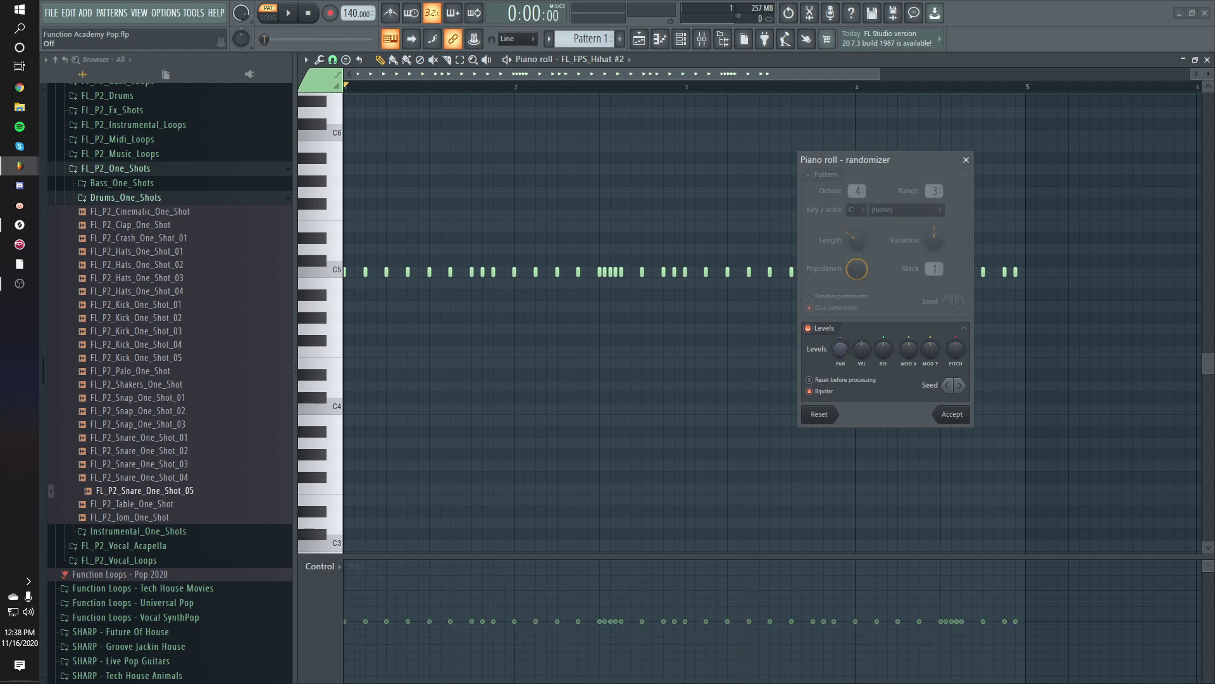
{"action": "left_click", "coordinate": [863, 347]}
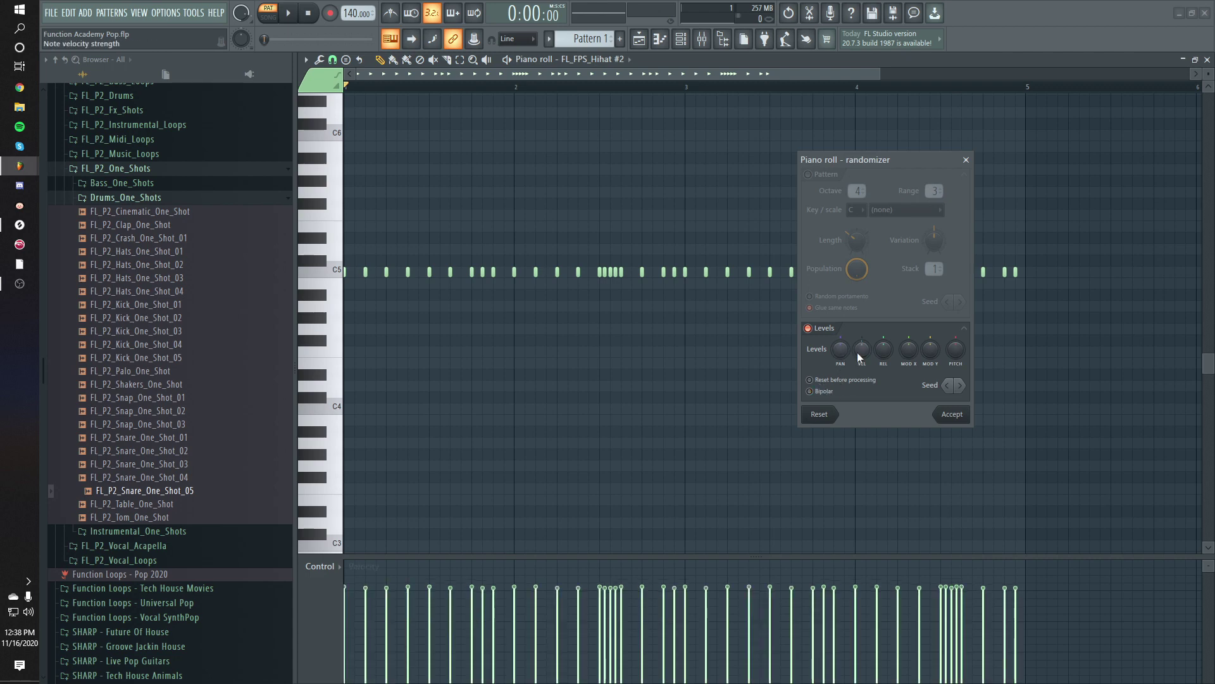
{"action": "left_click_drag", "start_coordinate": [860, 357], "coordinate": [860, 386]}
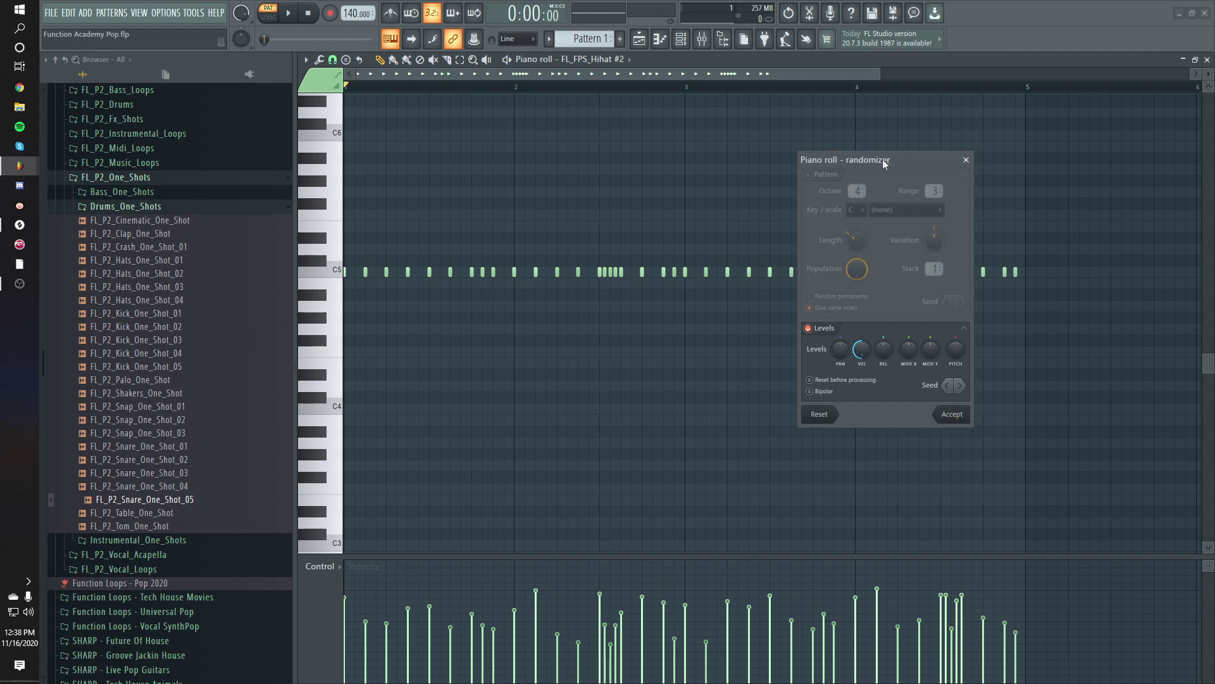
- Audition the randomized hi-hat velocities, reduce the velocity amount to a subtler variation and accept it
{"action": "left_click_drag", "start_coordinate": [884, 163], "coordinate": [946, 161]}
{"action": "key", "text": "space"}
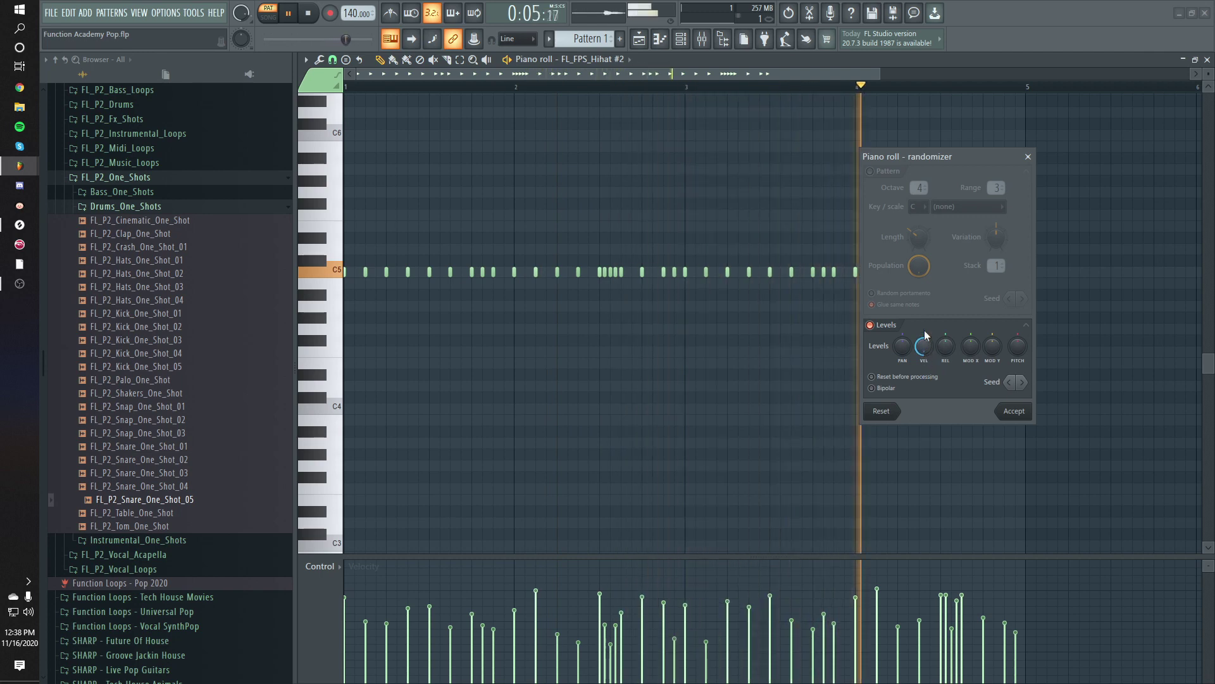
{"action": "key", "text": "space"}
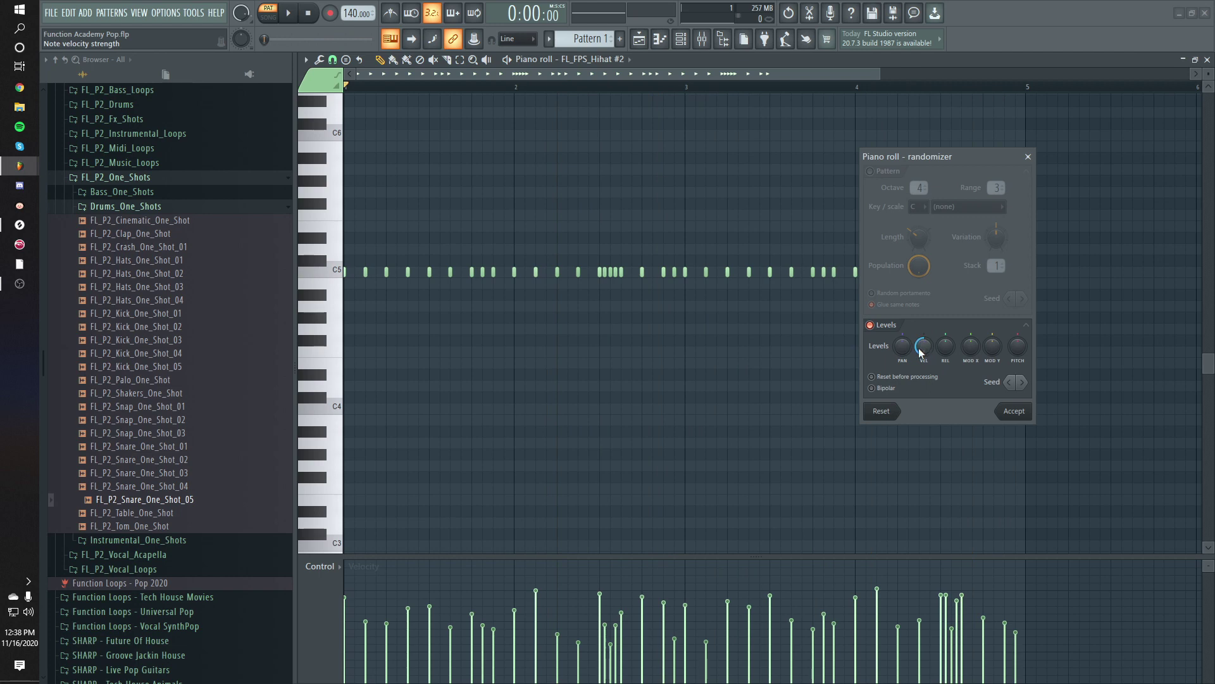
{"action": "left_click_drag", "start_coordinate": [921, 352], "coordinate": [921, 411]}
{"action": "key", "text": "space"}
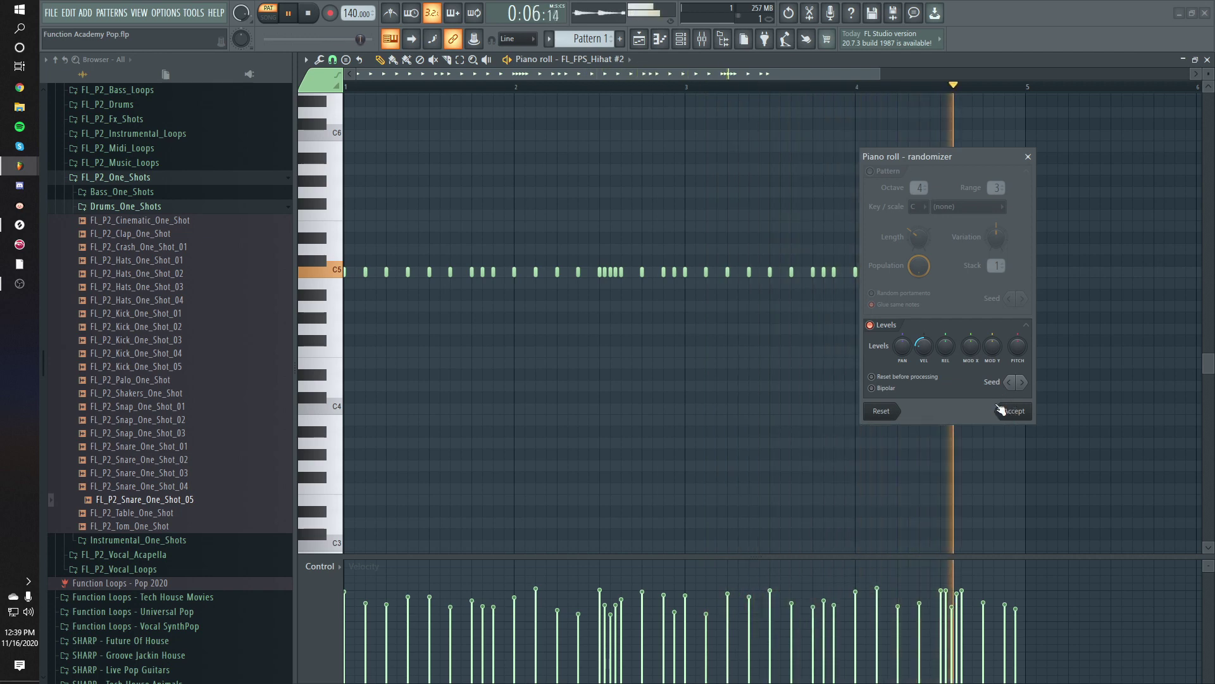
{"action": "key", "text": "space"}
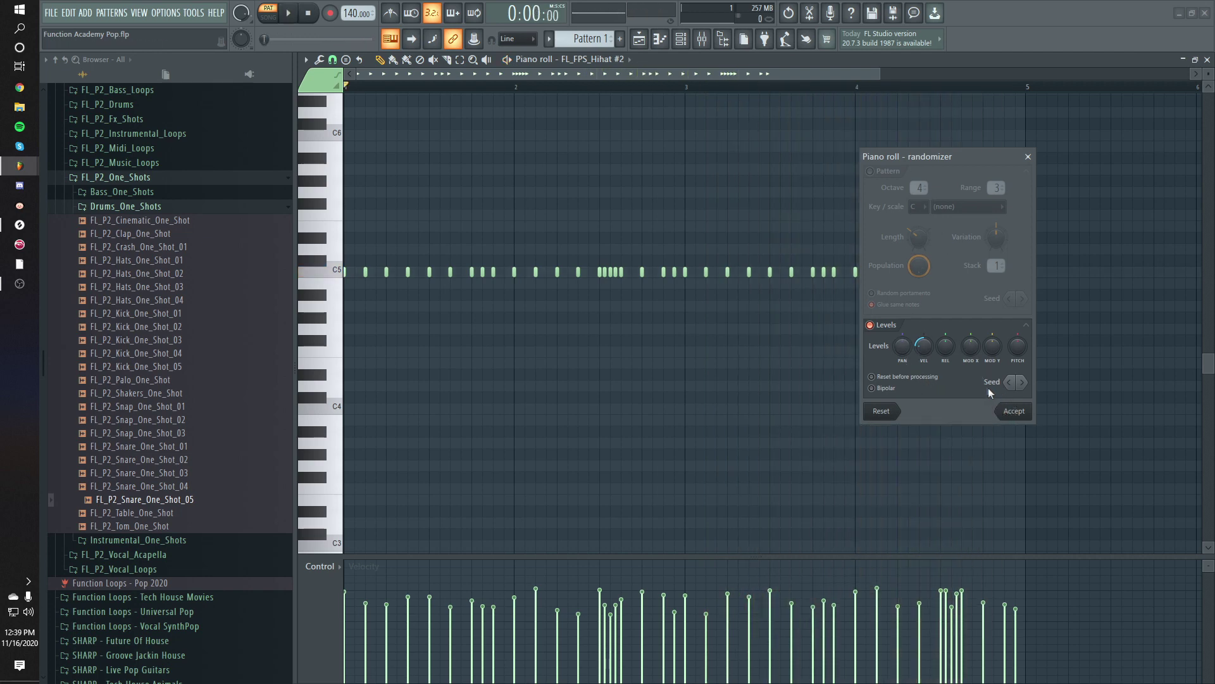
{"action": "left_click", "coordinate": [1013, 411]}
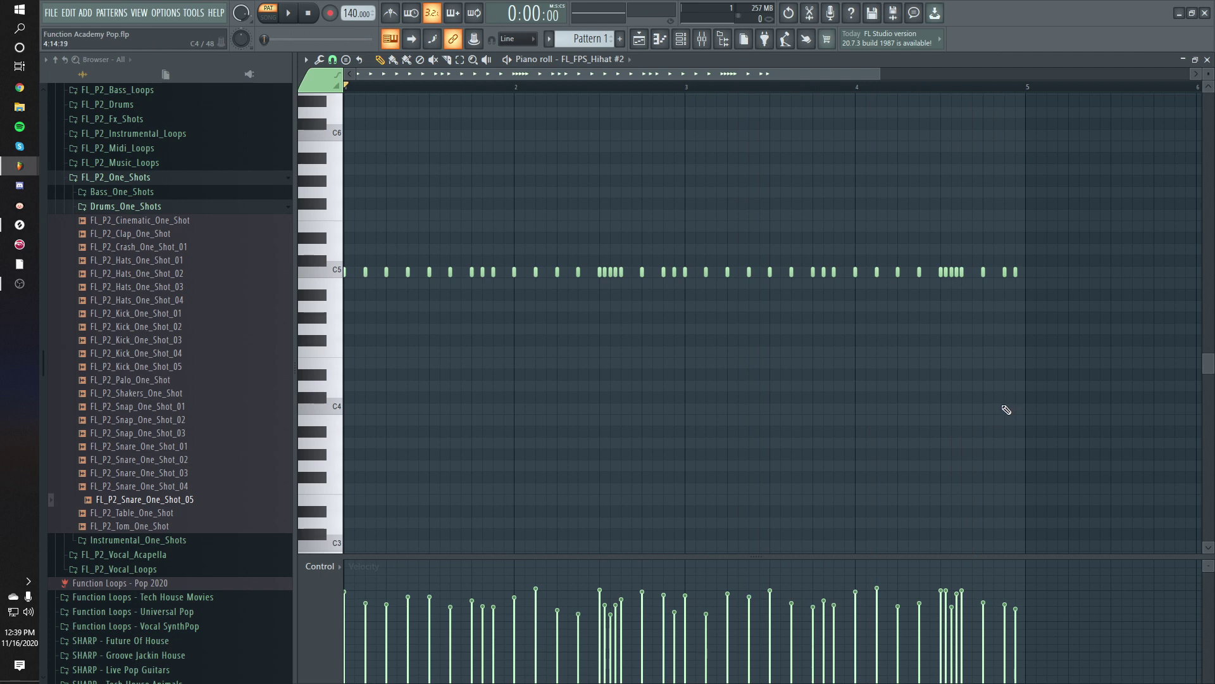
- Reopen the randomizer with velocity at zero and Bipolar on, apply strong pan randomization and audition the hi-hats
{"action": "key", "text": "alt+r"}
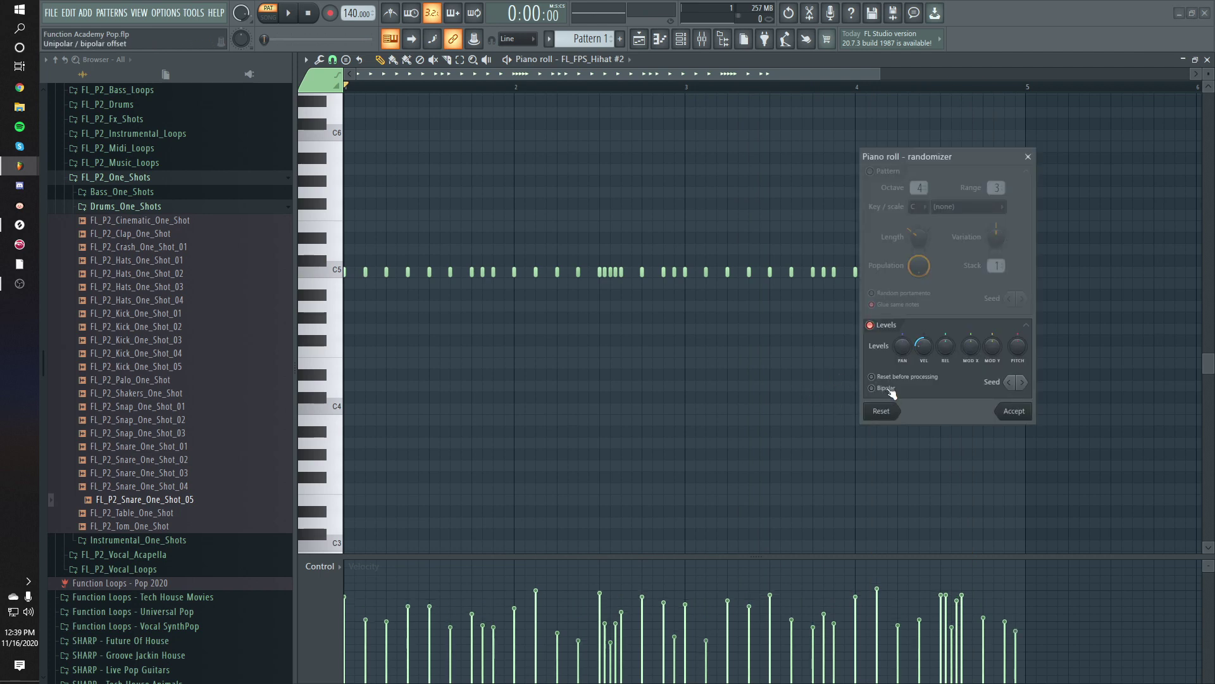
{"action": "left_click_drag", "start_coordinate": [921, 355], "coordinate": [922, 362]}
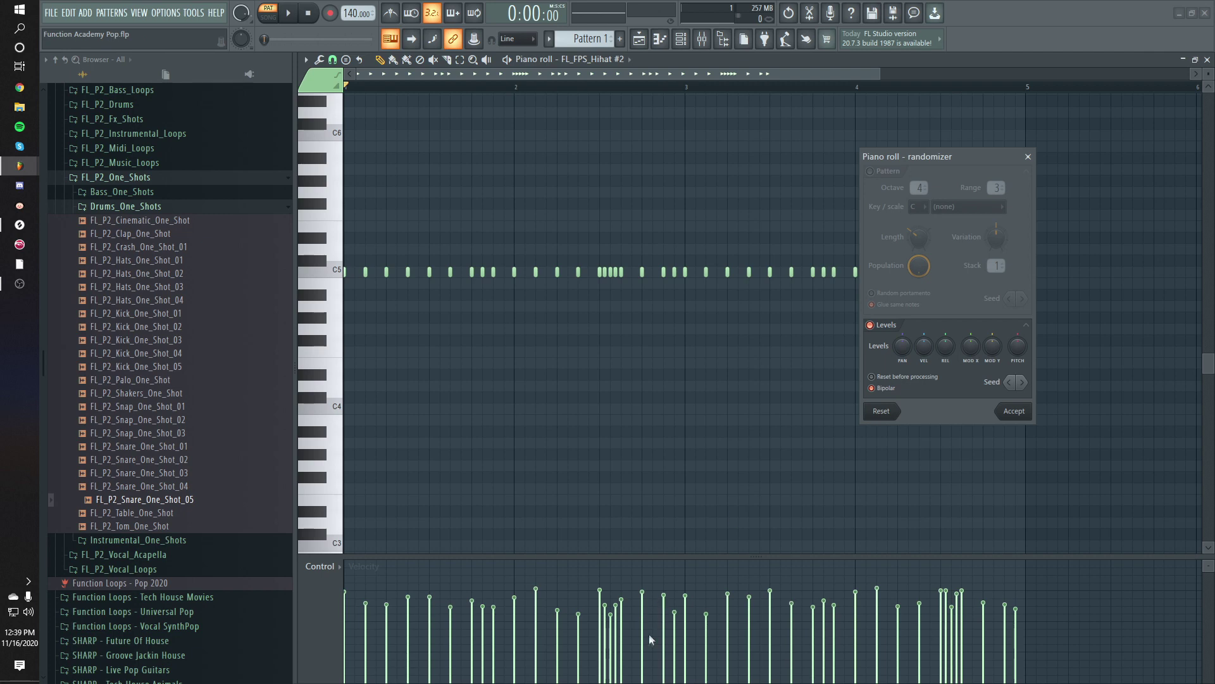
{"action": "left_click", "coordinate": [903, 346]}
{"action": "left_click_drag", "start_coordinate": [902, 346], "coordinate": [902, 250]}
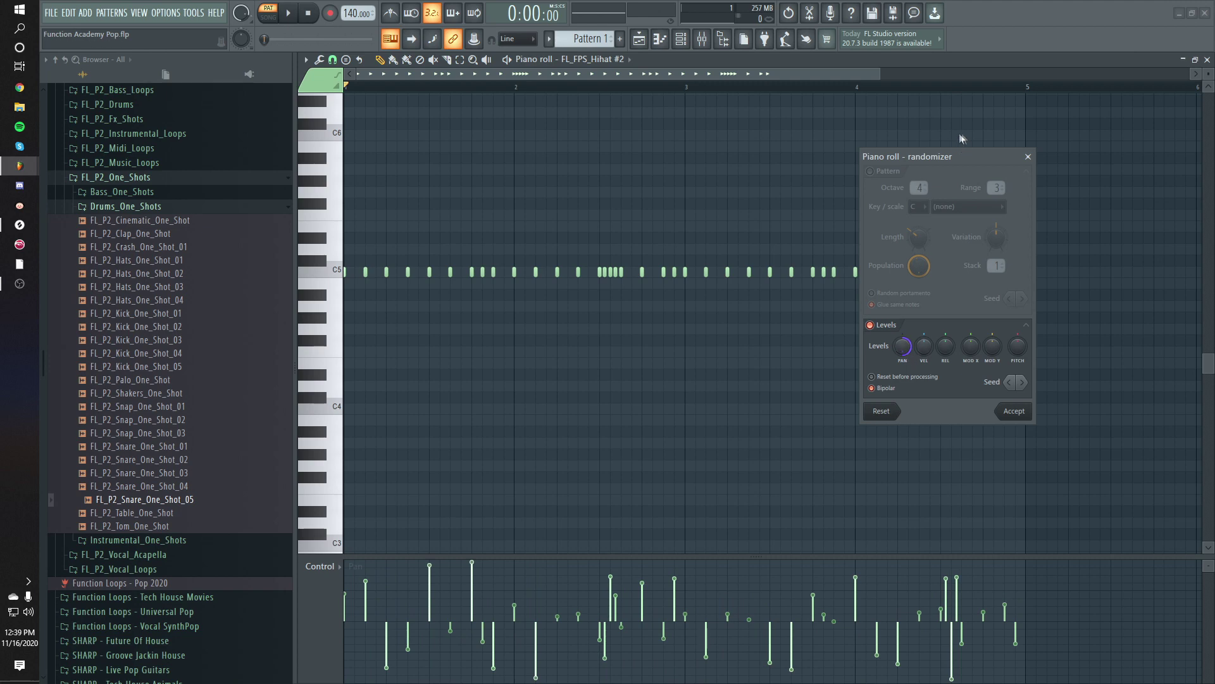
{"action": "left_click_drag", "start_coordinate": [972, 159], "coordinate": [1018, 159]}
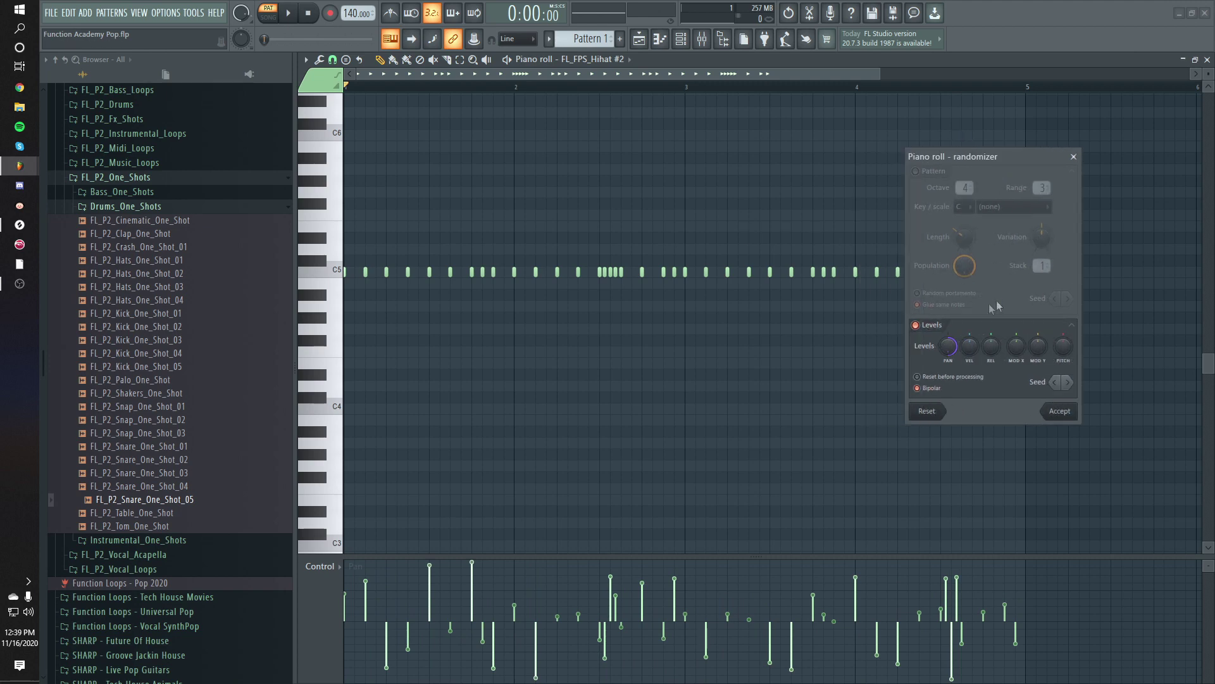
{"action": "left_click_drag", "start_coordinate": [1002, 157], "coordinate": [1008, 155]}
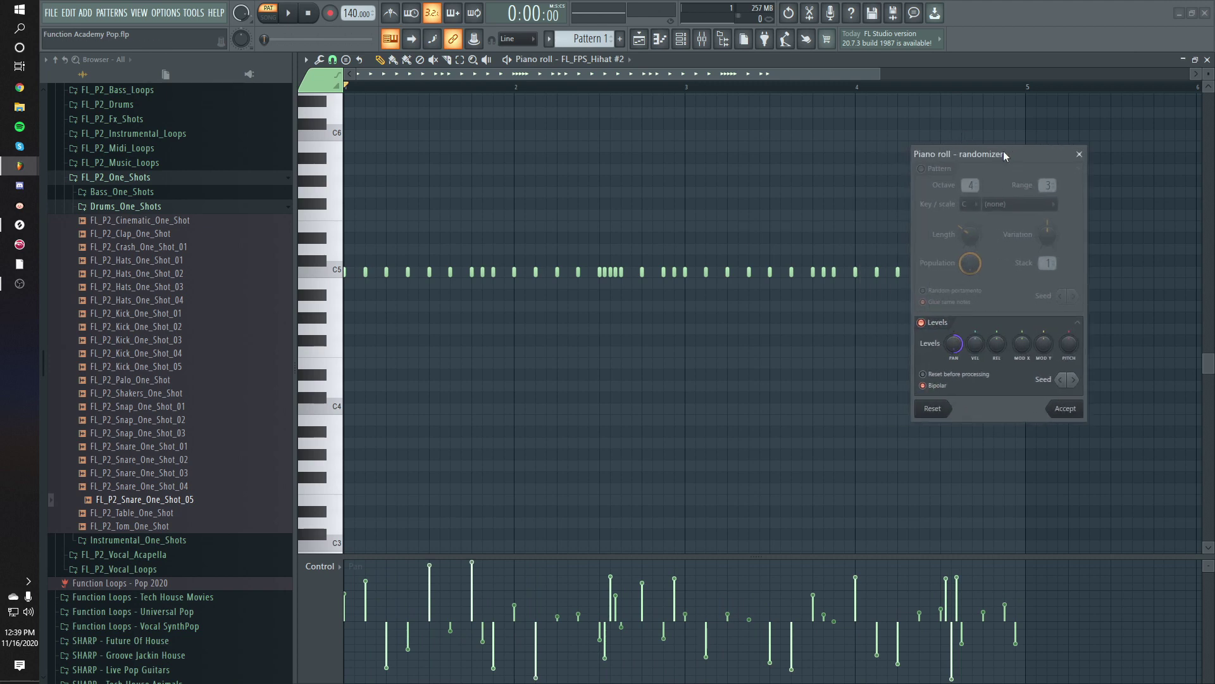
{"action": "key", "text": "space"}
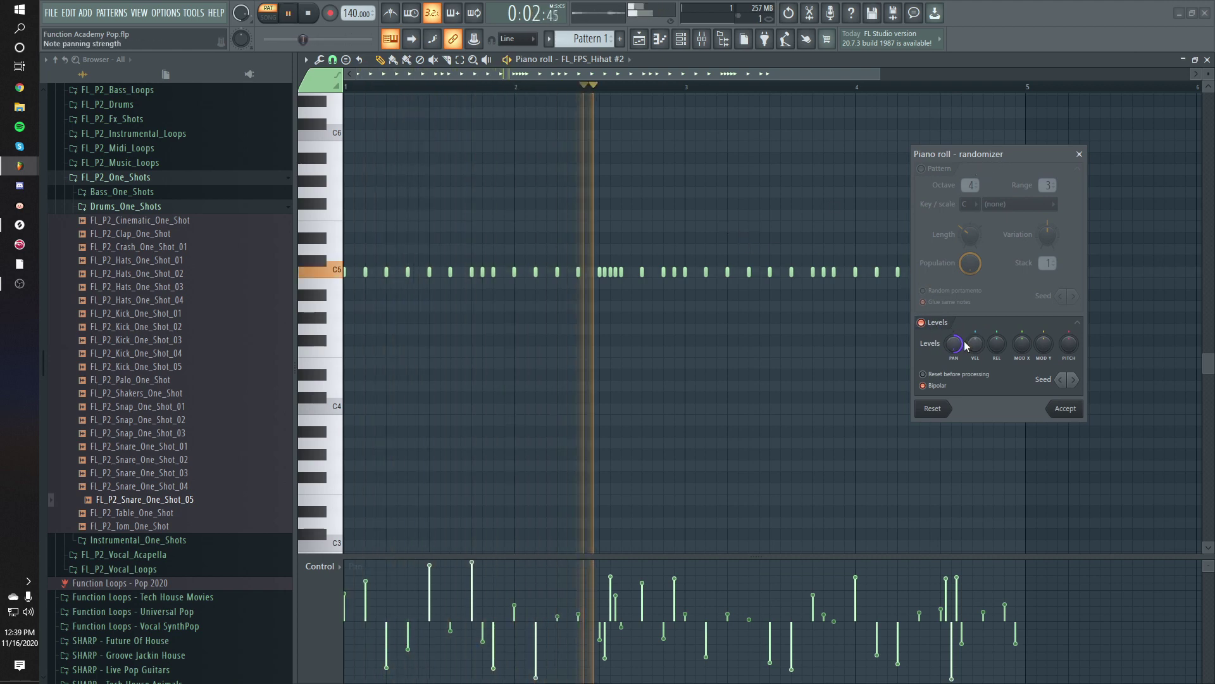
{"action": "key", "text": "space"}
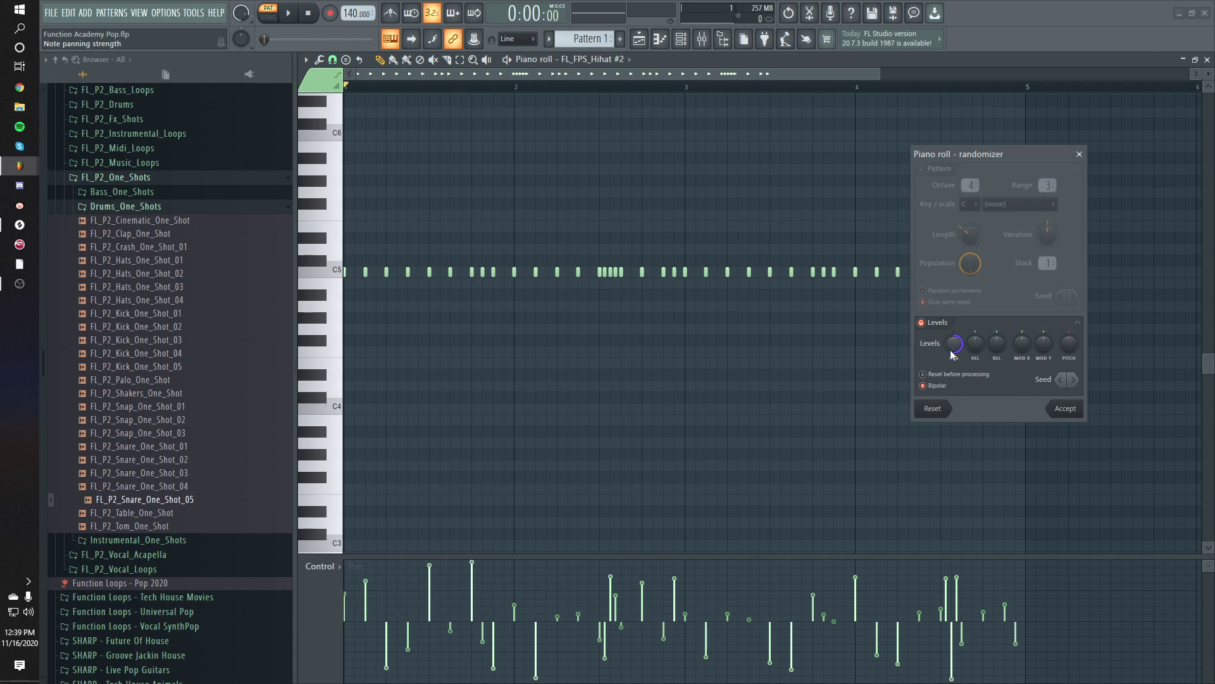
- Reduce the pan randomization to a moderate amount, audition it, accept the result and stop playback
{"action": "left_click_drag", "start_coordinate": [955, 347], "coordinate": [955, 363]}
{"action": "left_click_drag", "start_coordinate": [1006, 154], "coordinate": [1054, 155]}
{"action": "key", "text": "space"}
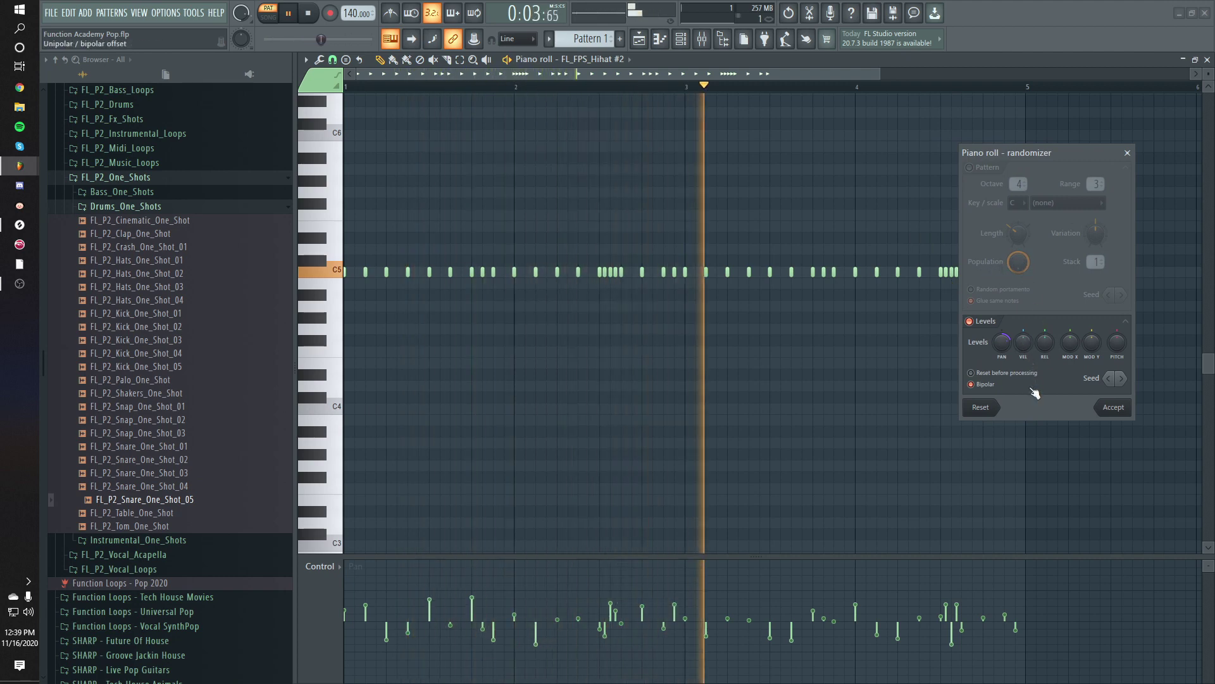
{"action": "left_click", "coordinate": [1113, 408]}
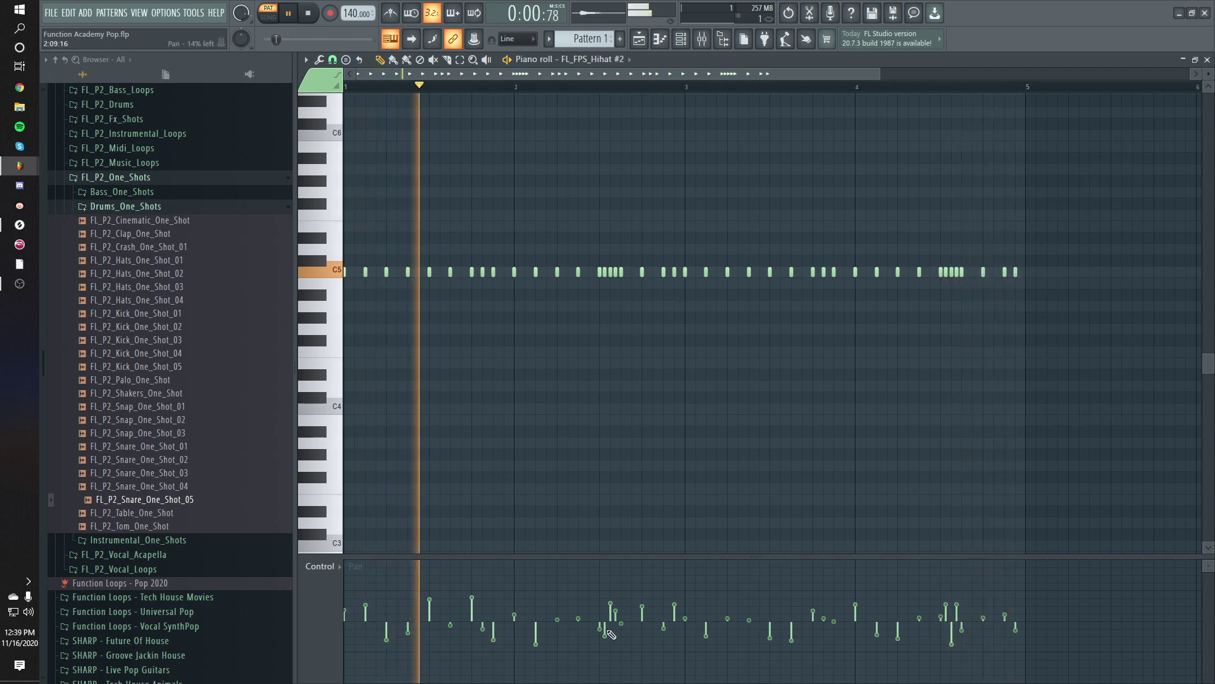
{"action": "key", "text": "space"}
- Show the fine pitch of the notes, draw a downward pitch slope on the bar 2 roll and raise the bar 4 roll
{"action": "left_click", "coordinate": [340, 566]}
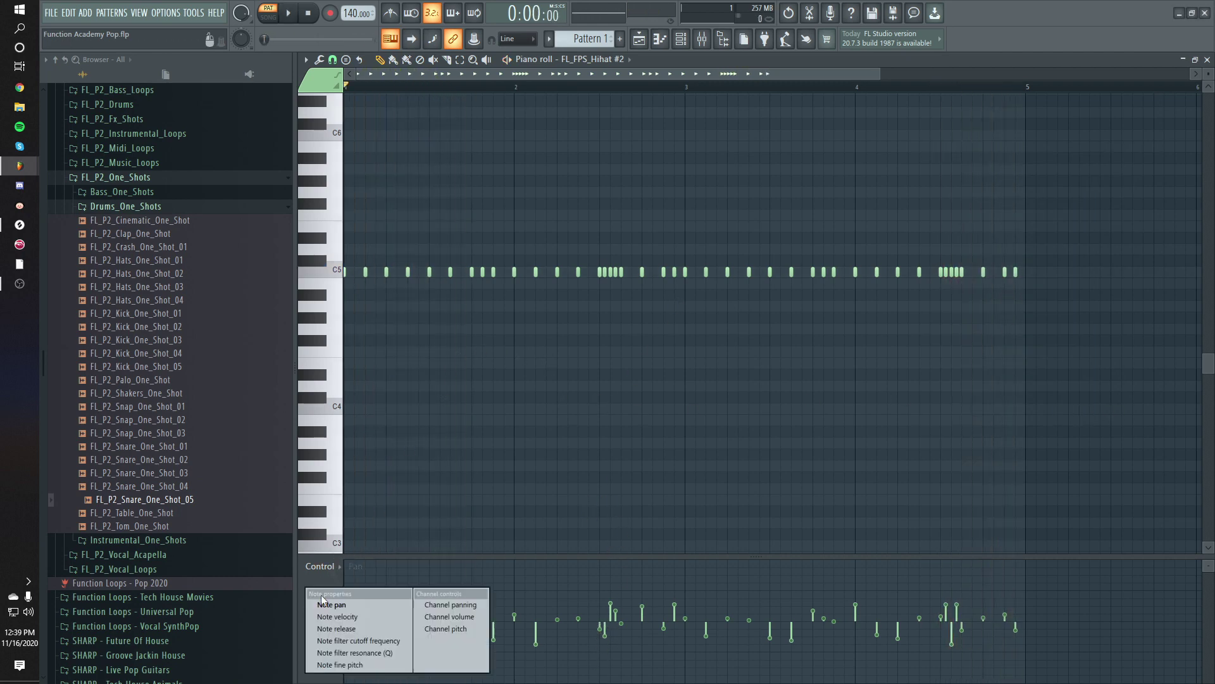
{"action": "left_click", "coordinate": [364, 665]}
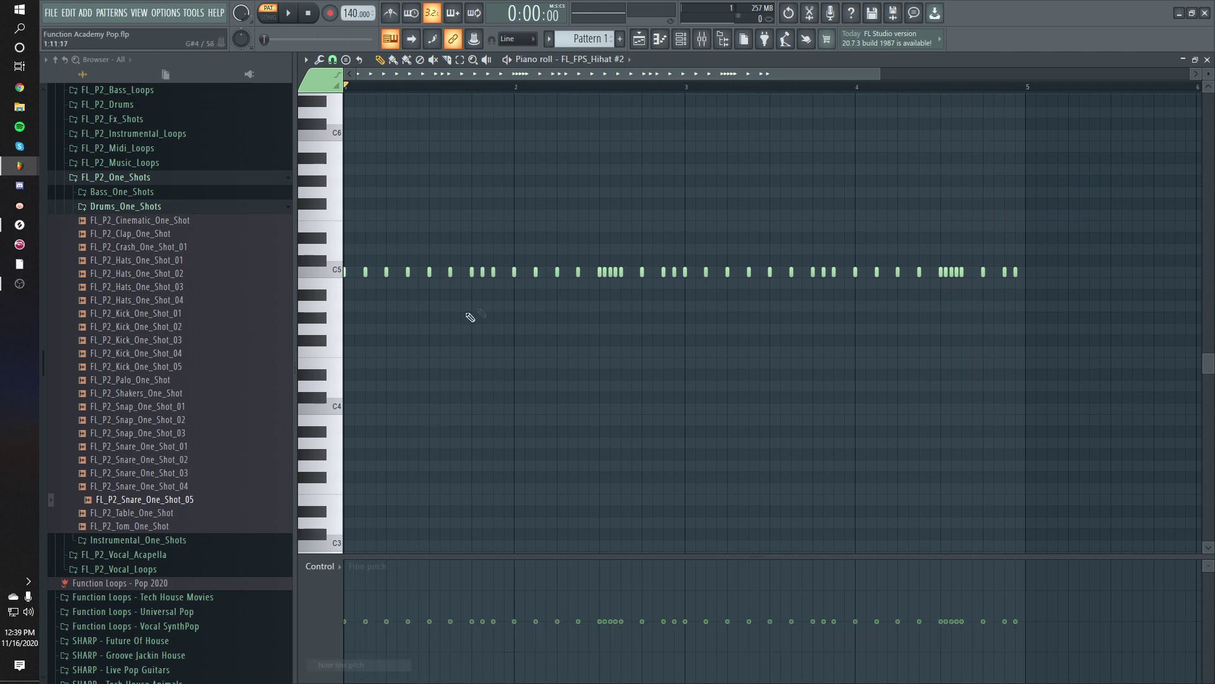
{"action": "scroll", "coordinate": [573, 505], "scroll_direction": "up", "scroll_amount": 2}
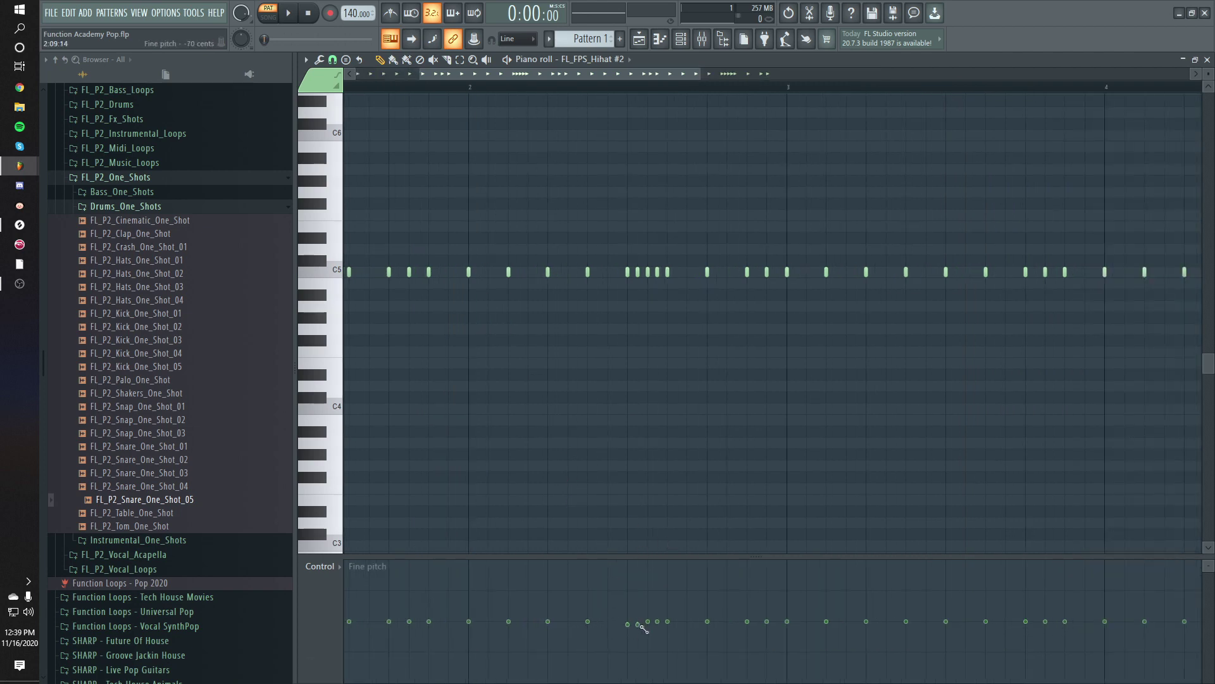
{"action": "scroll", "coordinate": [728, 538], "scroll_direction": "down", "scroll_amount": 2}
{"action": "scroll", "coordinate": [981, 594], "scroll_direction": "up", "scroll_amount": 2}
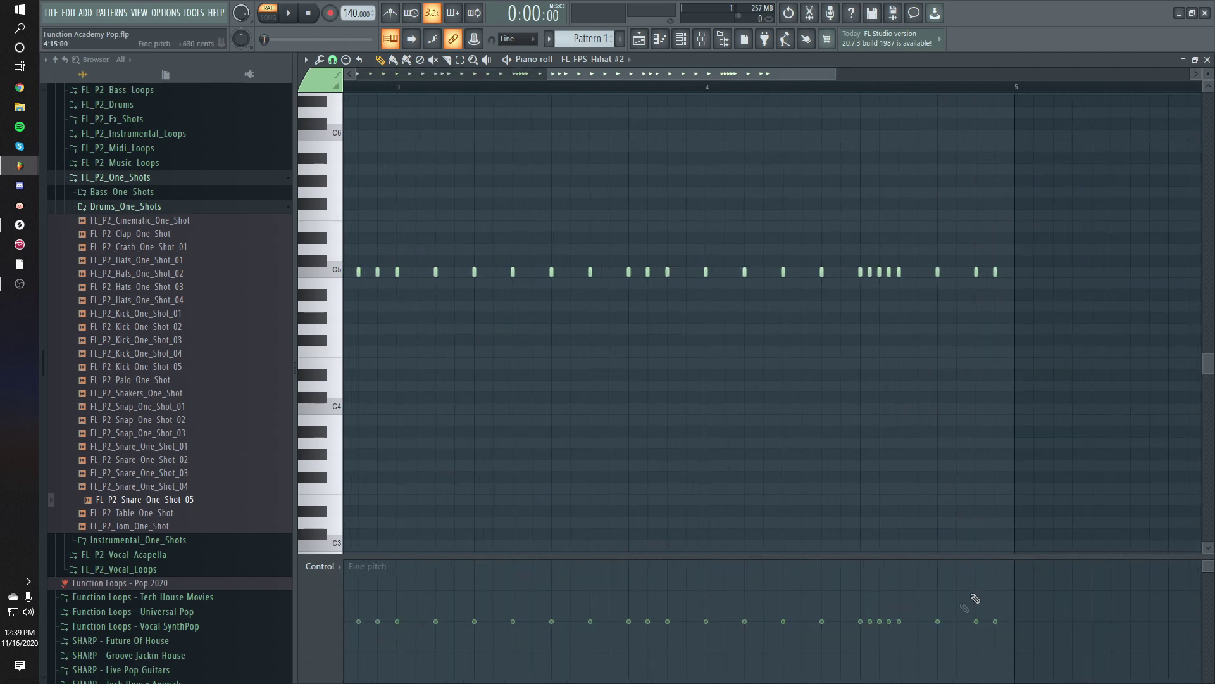
{"action": "left_click_drag", "start_coordinate": [860, 605], "coordinate": [893, 606]}
{"action": "scroll", "coordinate": [766, 649], "scroll_direction": "down", "scroll_amount": 2}
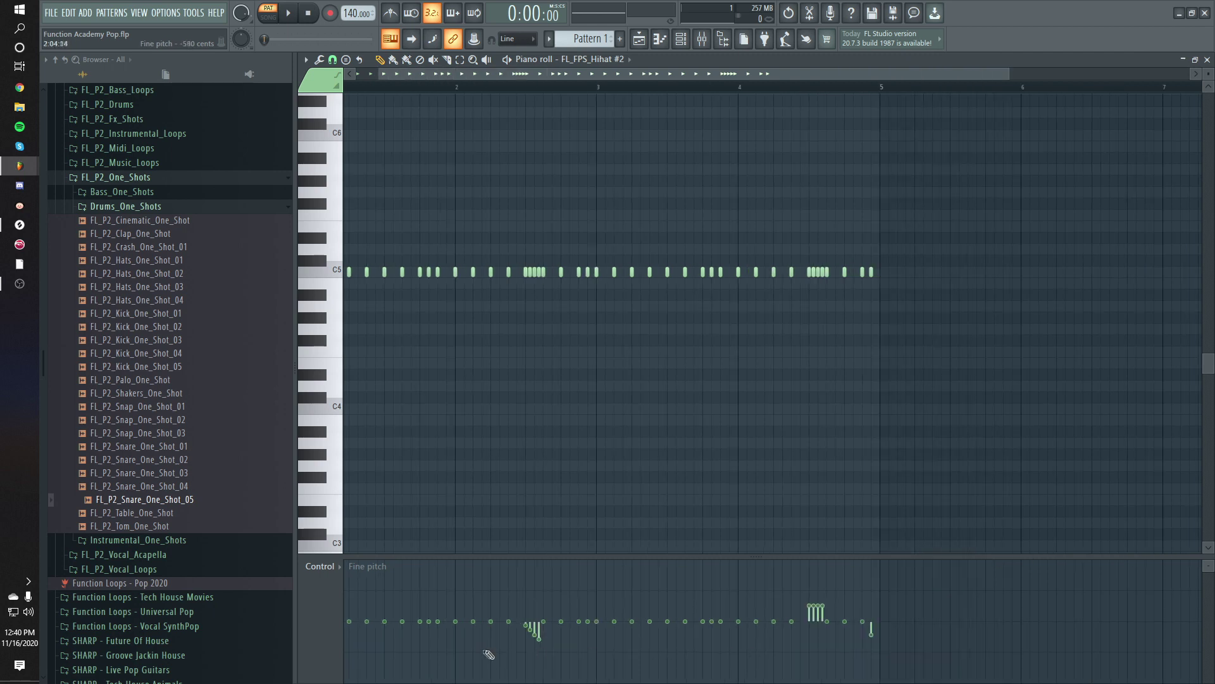
{"action": "scroll", "coordinate": [482, 651], "scroll_direction": "up", "scroll_amount": 1}
- Vary the fine pitch of single hi-hat notes up and down in bars 1 to 3 during playback, and stop
{"action": "key", "text": "space"}
{"action": "left_click_drag", "start_coordinate": [648, 631], "coordinate": [638, 632]}
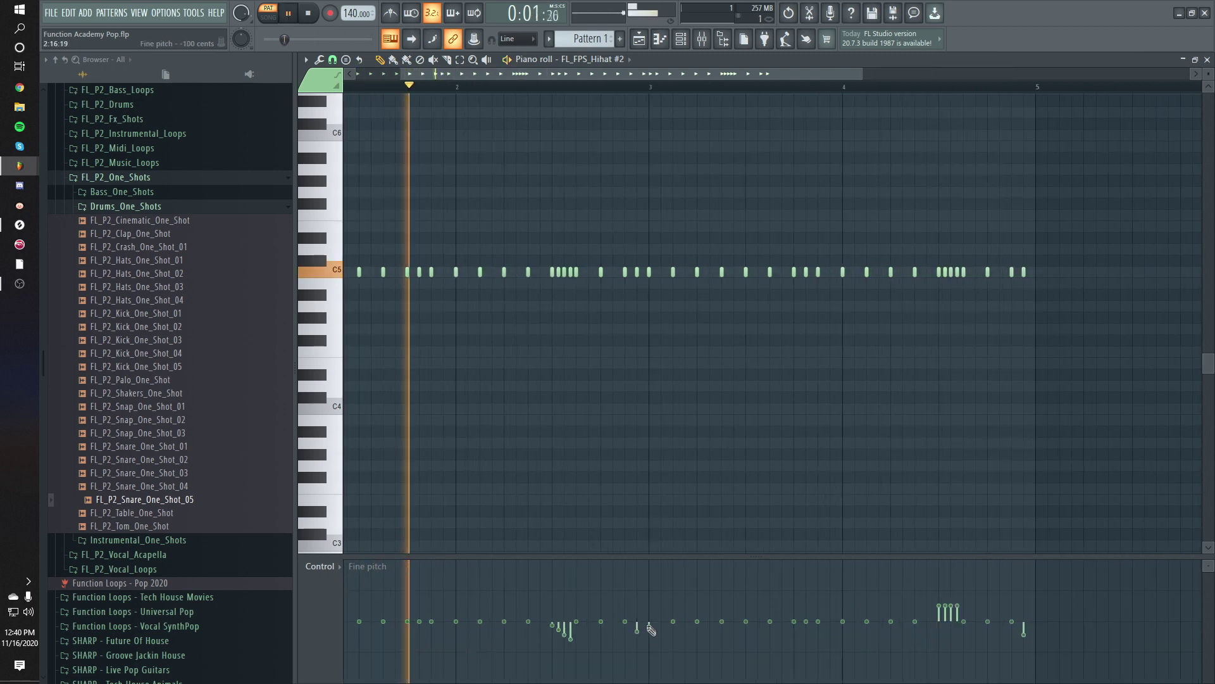
{"action": "scroll", "coordinate": [443, 636], "scroll_direction": "down", "scroll_amount": 2}
{"action": "left_click", "coordinate": [397, 631]}
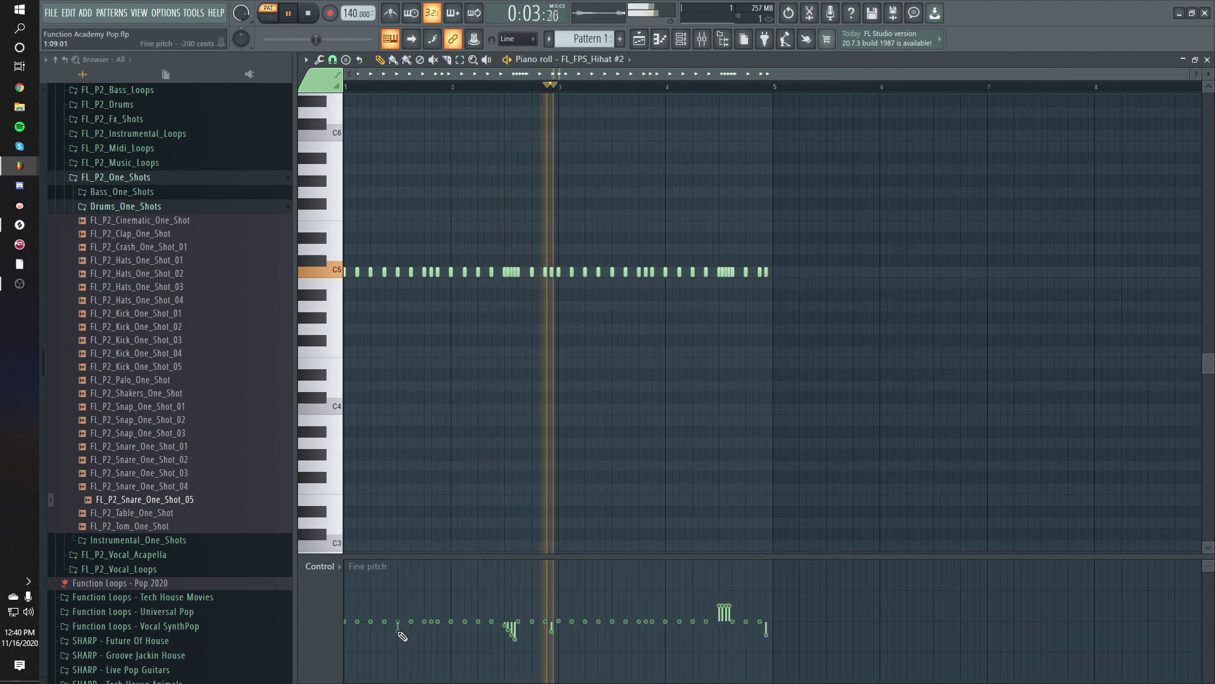
{"action": "left_click", "coordinate": [424, 611]}
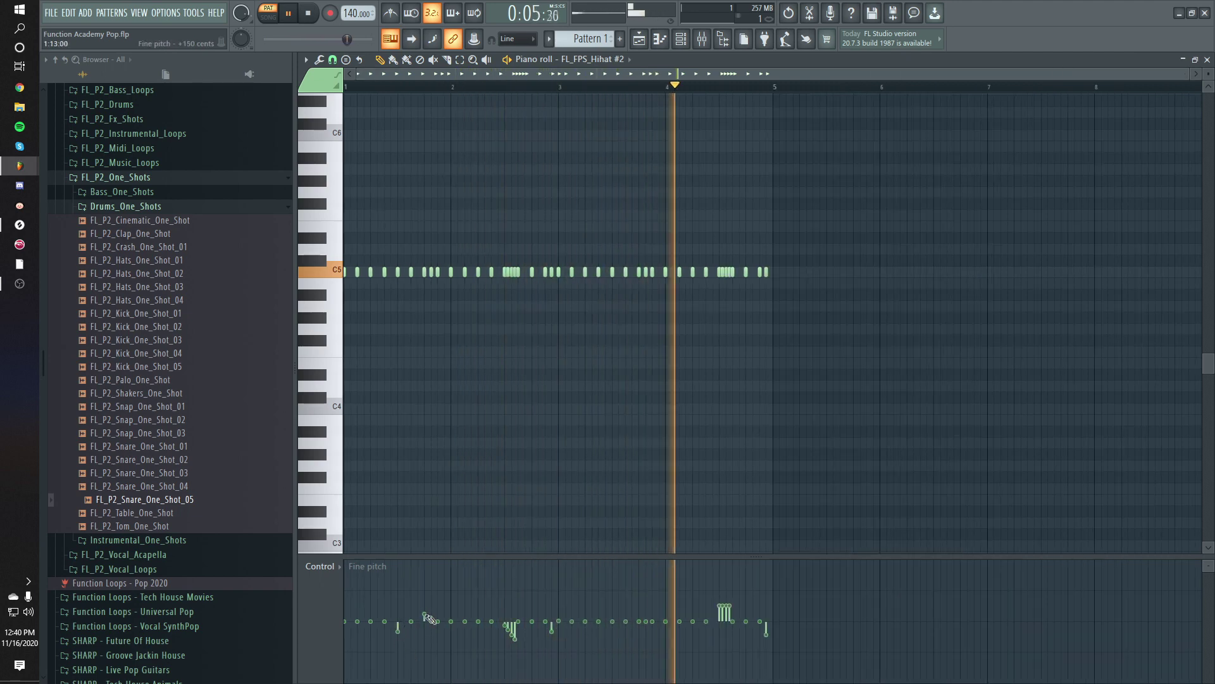
{"action": "left_click_drag", "start_coordinate": [597, 624], "coordinate": [598, 629]}
{"action": "left_click", "coordinate": [625, 613]}
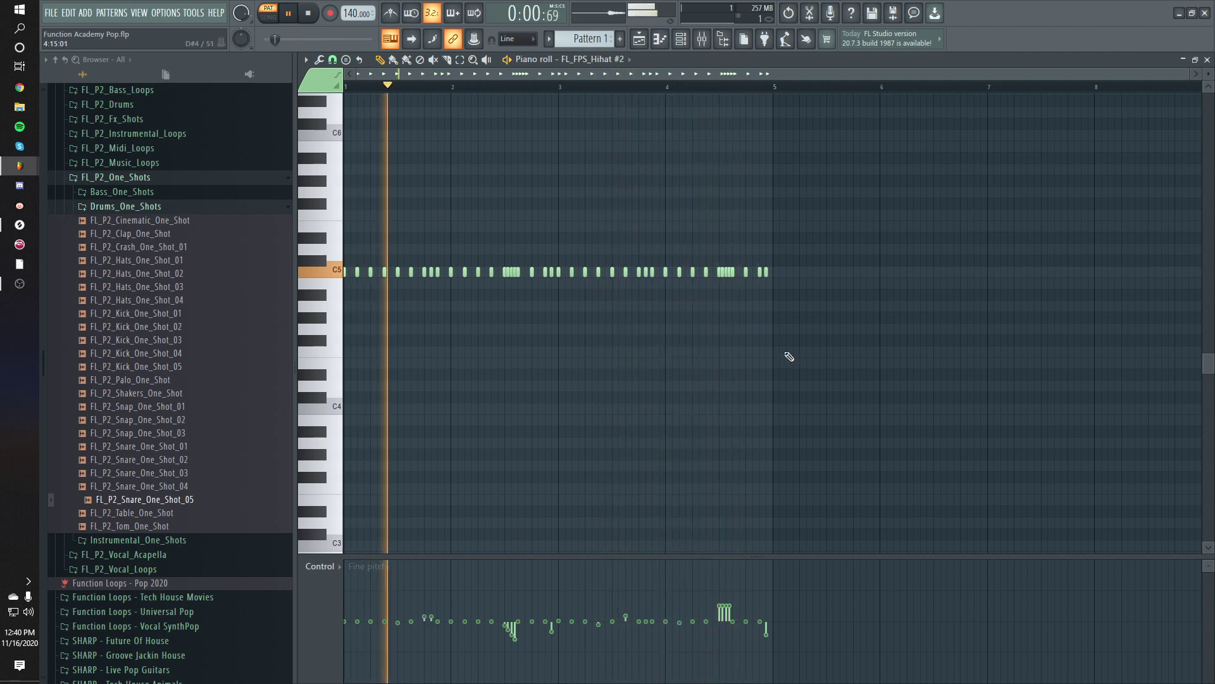
{"action": "key", "text": "space"}
- Open the channel rack and place an FL_FPS_Snare hit on step 9 during playback, and stop
{"action": "left_click", "coordinate": [680, 39]}
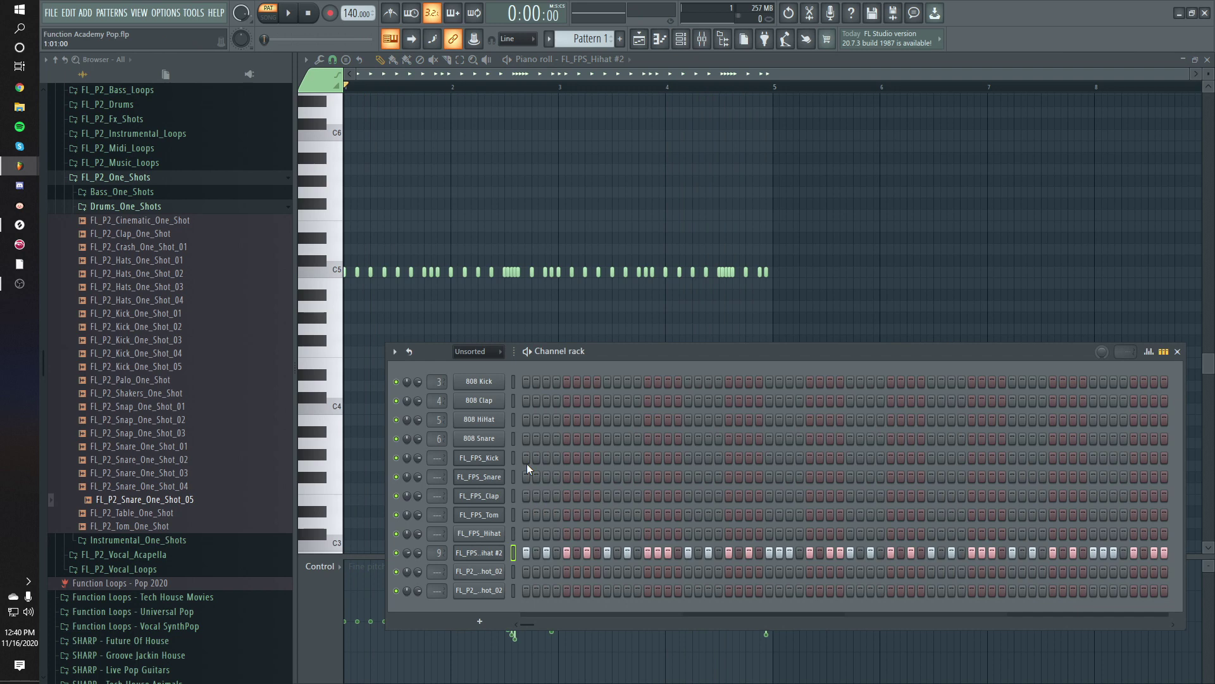
{"action": "key", "text": "space"}
{"action": "left_click", "coordinate": [607, 477]}
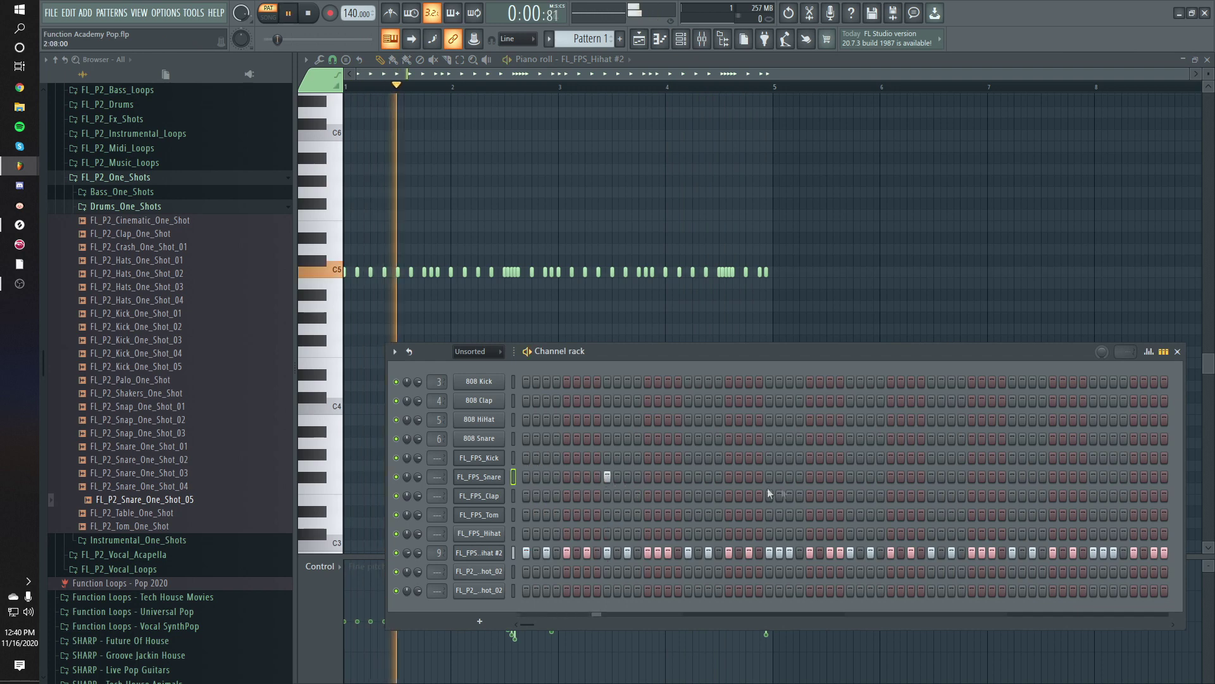
{"action": "left_click", "coordinate": [514, 479]}
{"action": "key", "text": "space"}
- Shorten the FL_FPS_Snare sample by raising its fade out and trim amounts, and listen to it in the pattern
{"action": "left_click", "coordinate": [479, 476]}
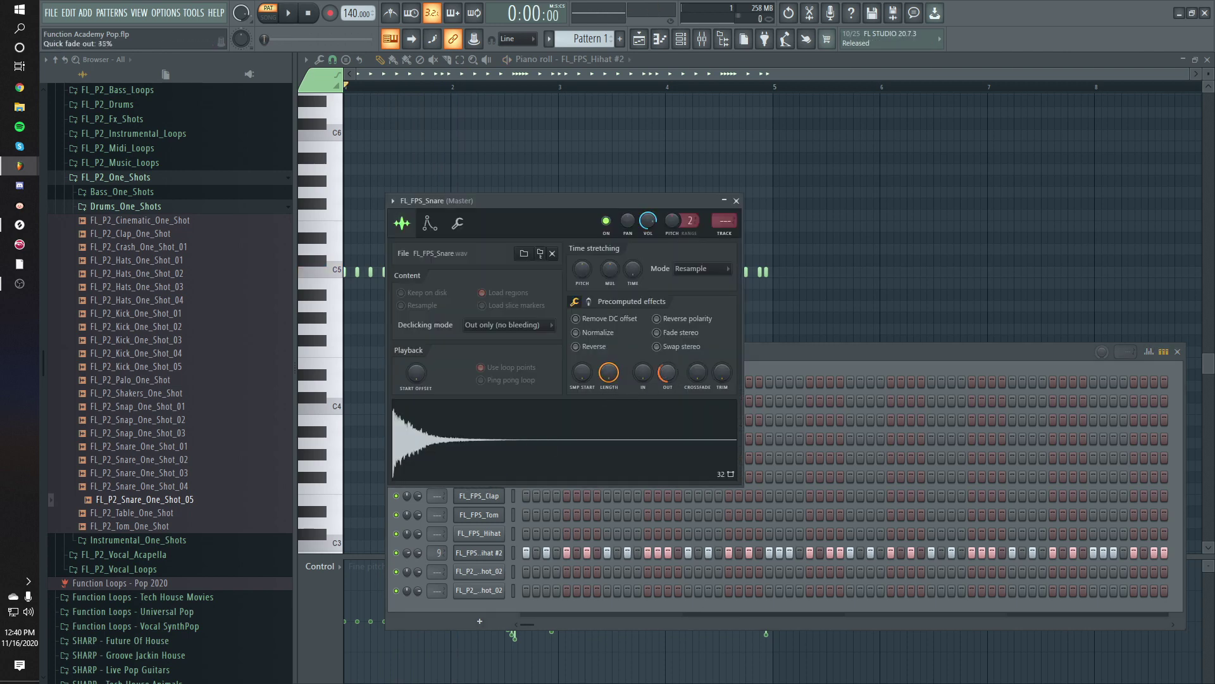
{"action": "left_click_drag", "start_coordinate": [668, 372], "coordinate": [668, 361]}
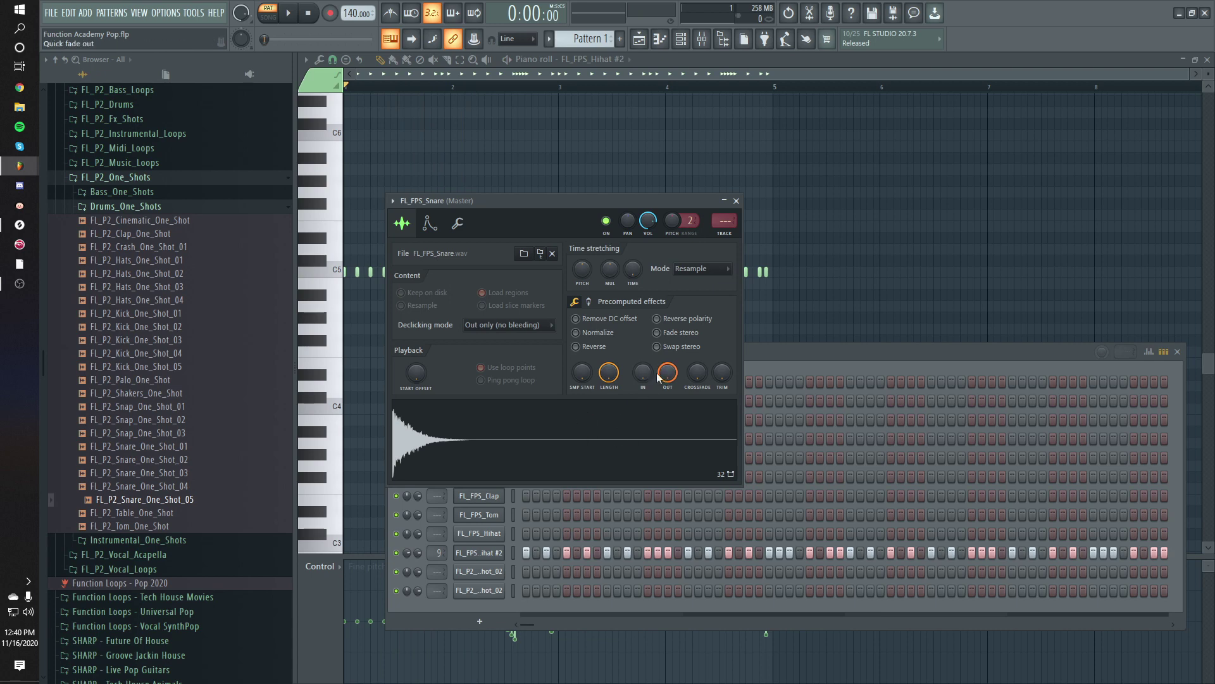
{"action": "left_click", "coordinate": [634, 423]}
{"action": "left_click_drag", "start_coordinate": [722, 372], "coordinate": [722, 351]}
{"action": "left_click", "coordinate": [679, 431]}
{"action": "left_click", "coordinate": [776, 362]}
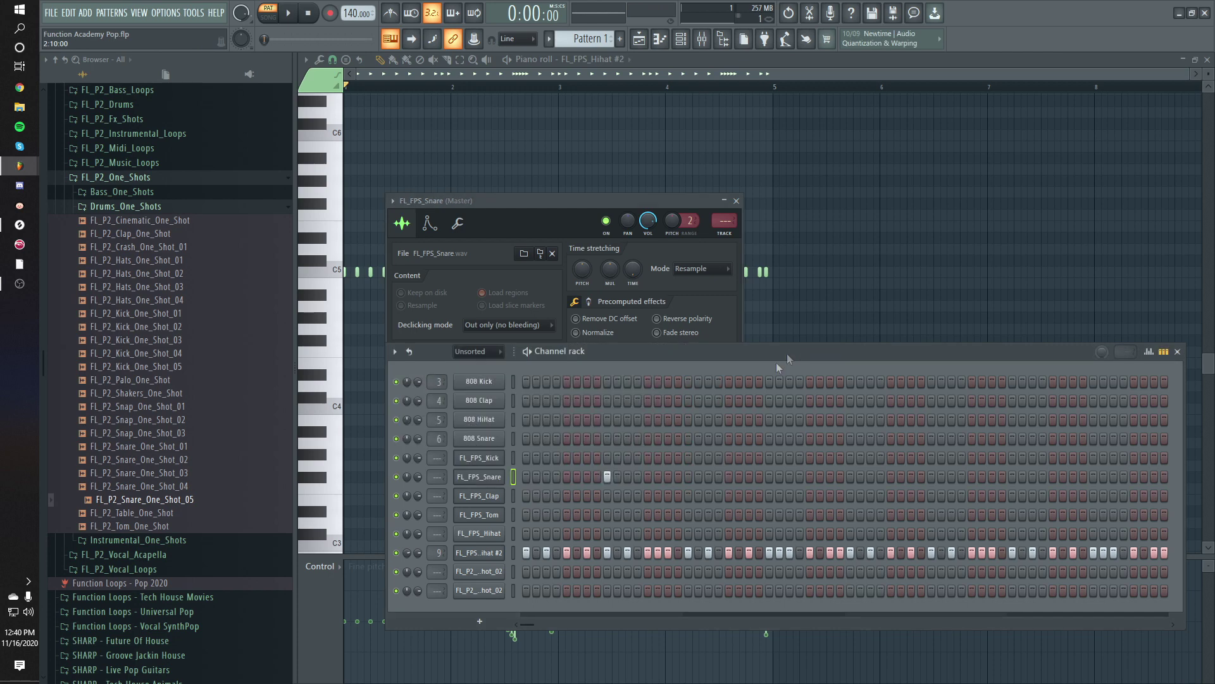
{"action": "key", "text": "space"}
{"action": "key", "text": "space"}
- Add the FL_P2_Clap_One_Shot sample as a new channel directly above FL_FPS_Snare
{"action": "left_click_drag", "start_coordinate": [151, 238], "coordinate": [477, 480]}
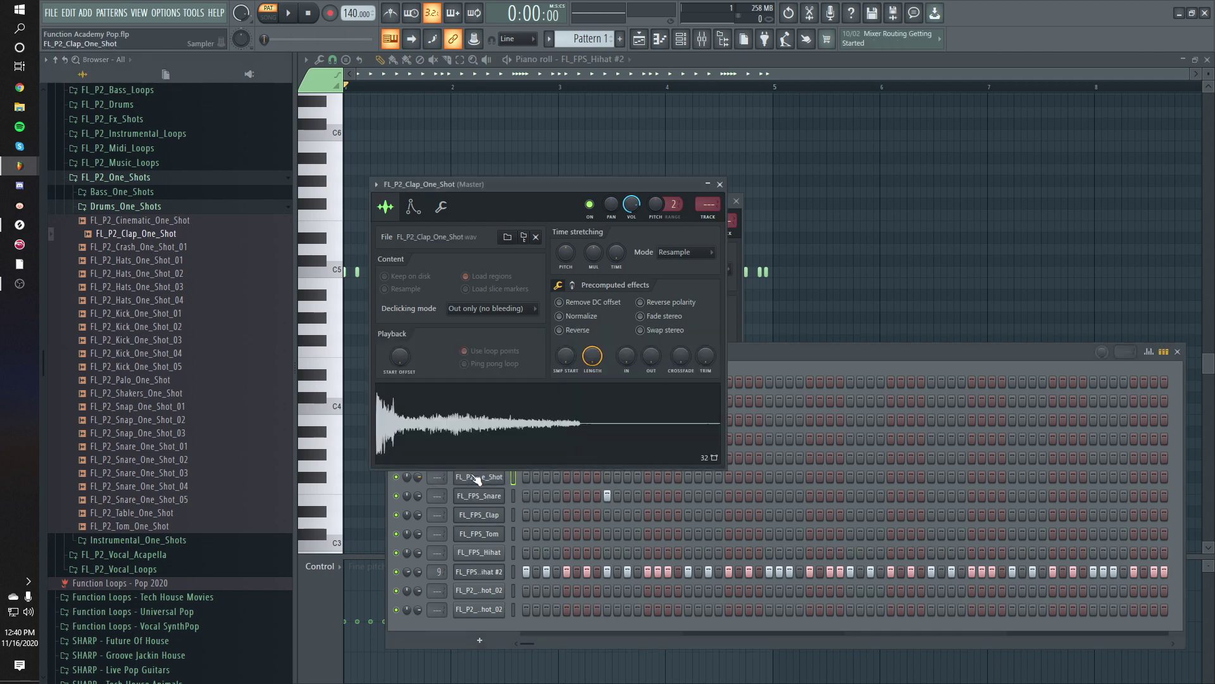
- Shorten the FL_P2_Clap_One_Shot sample by raising its fade out, and place a clap hit on step 9
{"action": "left_click", "coordinate": [515, 402]}
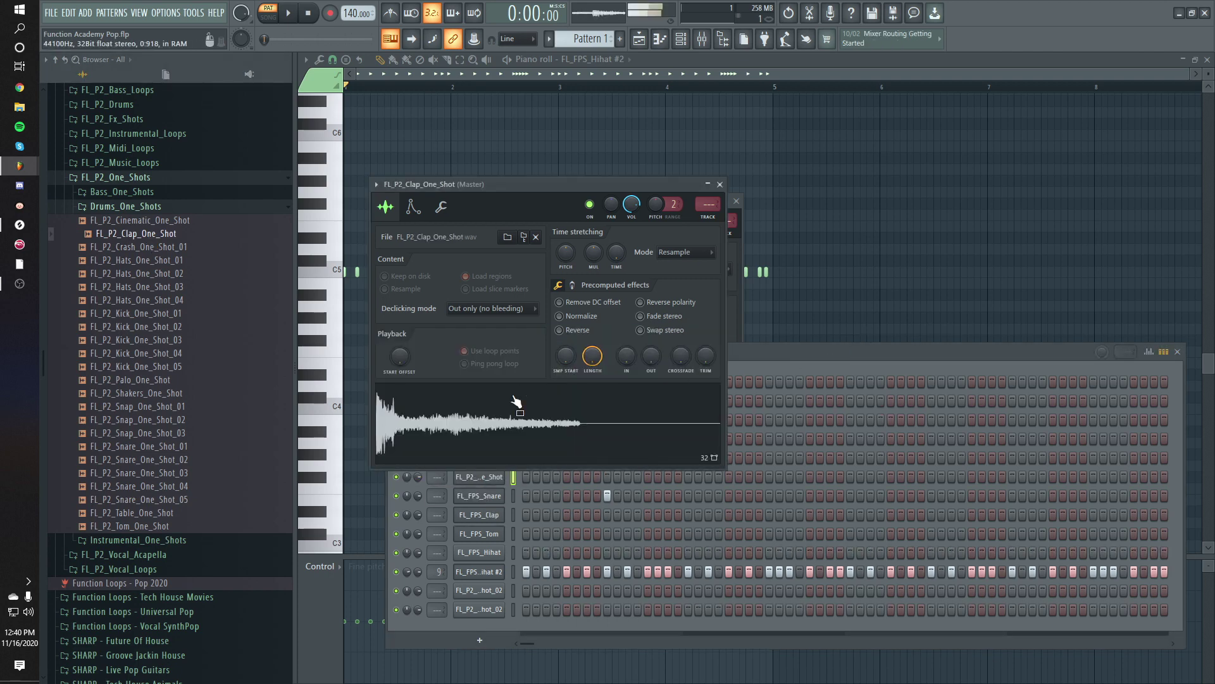
{"action": "left_click_drag", "start_coordinate": [650, 360], "coordinate": [650, 319]}
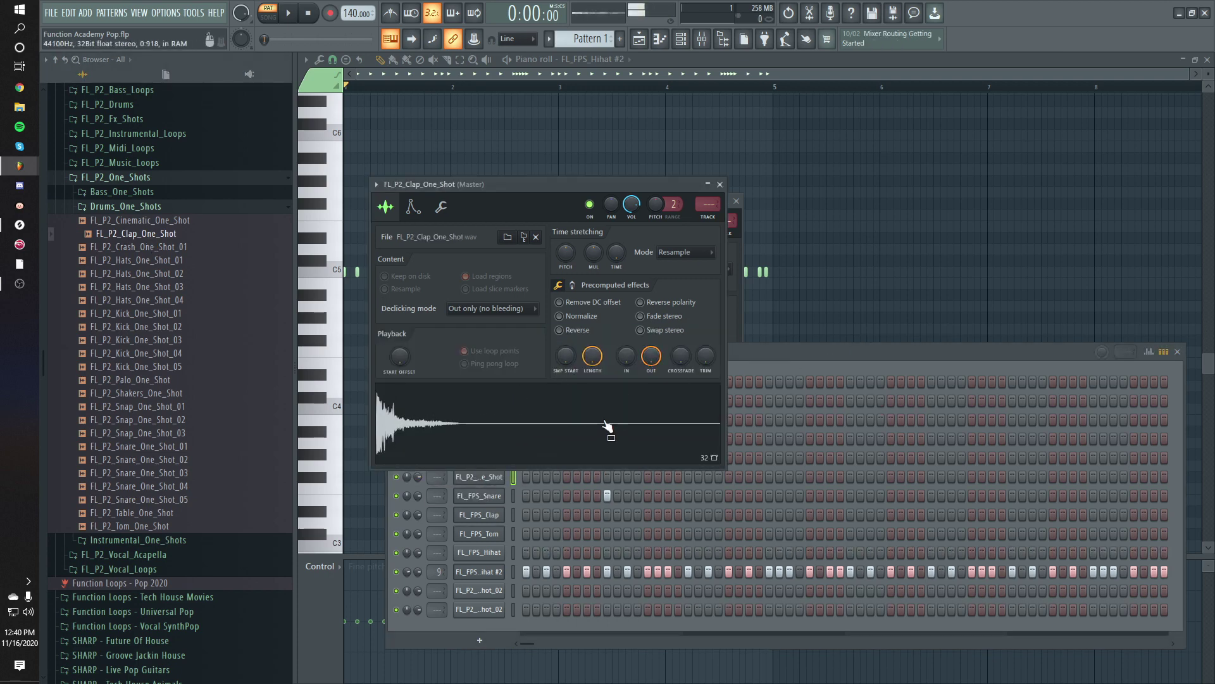
{"action": "left_click", "coordinate": [726, 386]}
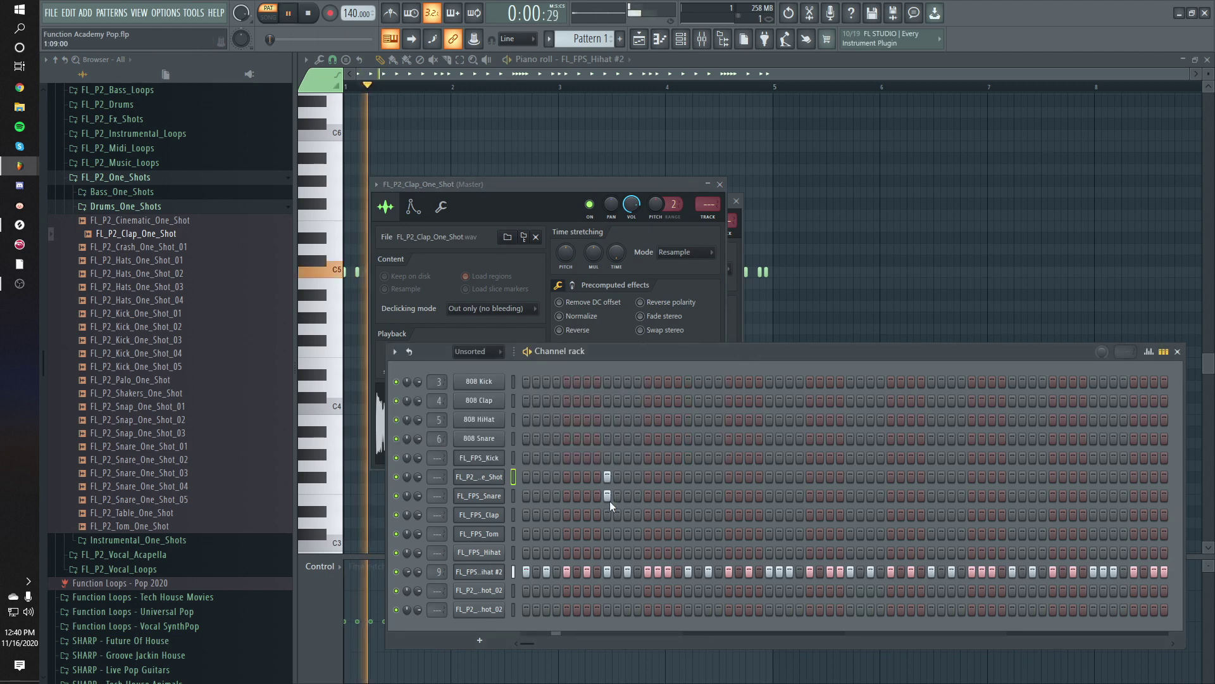
- Show note velocity in the clap's piano roll, lower the velocity of the extra claps between the main hits, and listen to the pattern
{"action": "key", "text": "F7"}
{"action": "left_click", "coordinate": [309, 634]}
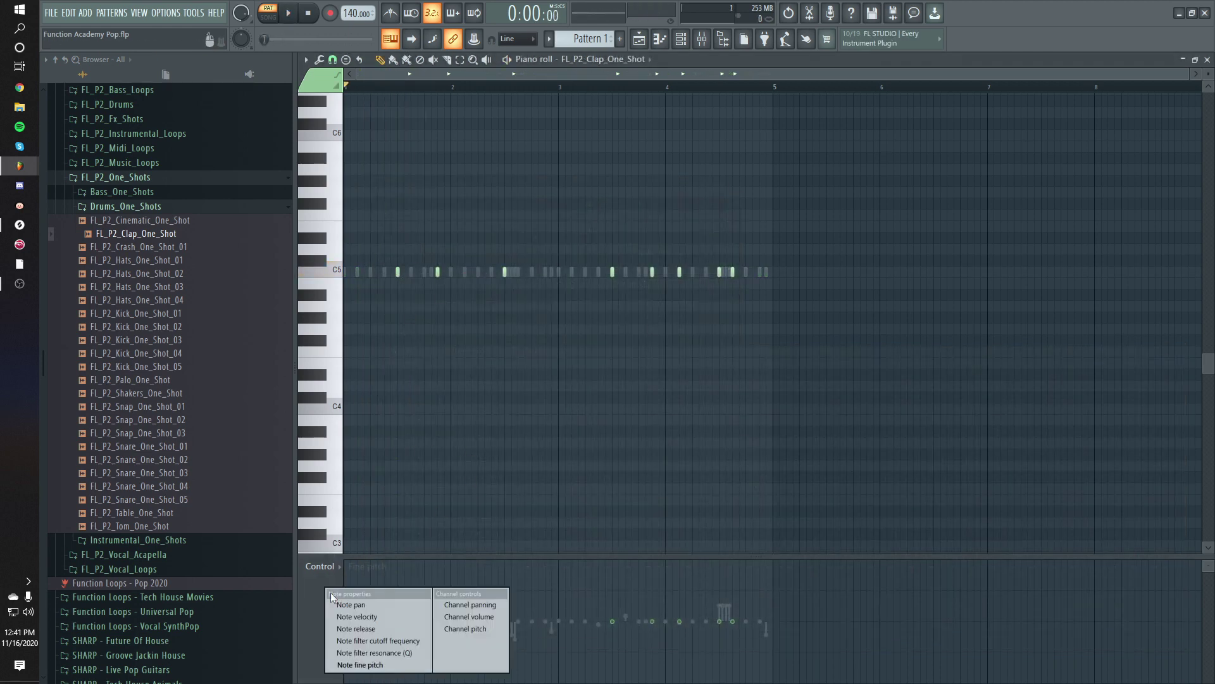
{"action": "left_click", "coordinate": [353, 616]}
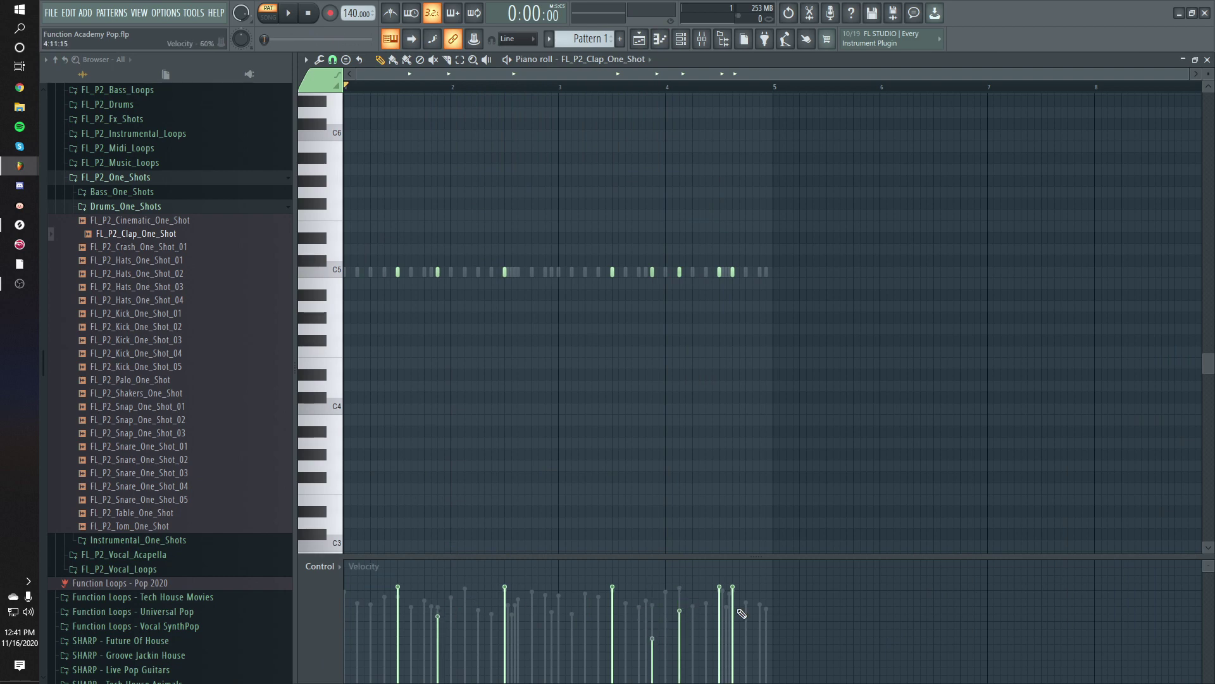
{"action": "key", "text": "space"}
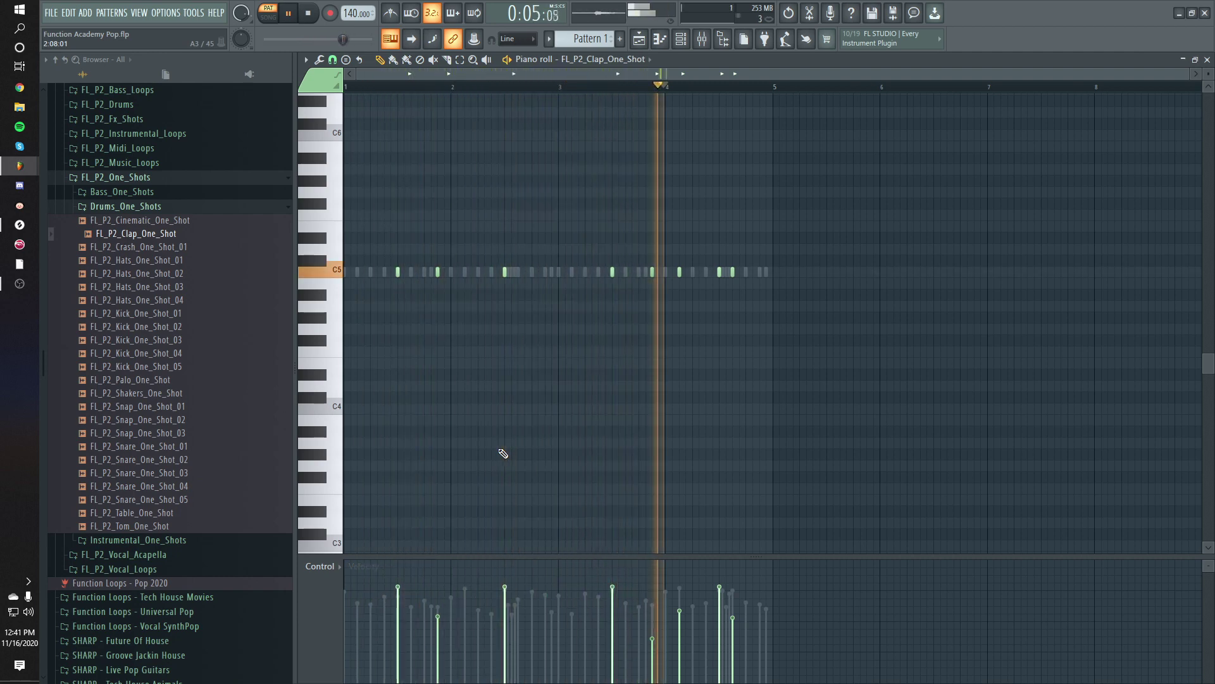
{"action": "key", "text": "space"}
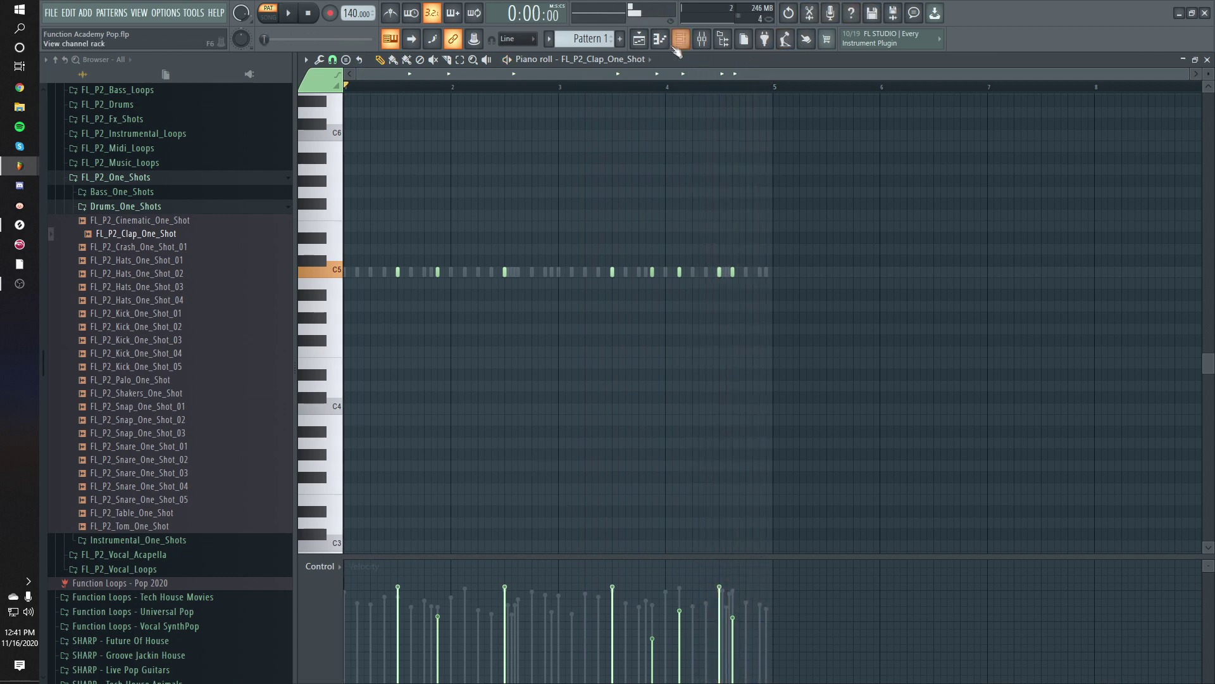
- Route the selected clap and snare channels to separate mixer tracks starting from Insert 10
{"action": "left_click", "coordinate": [660, 38]}
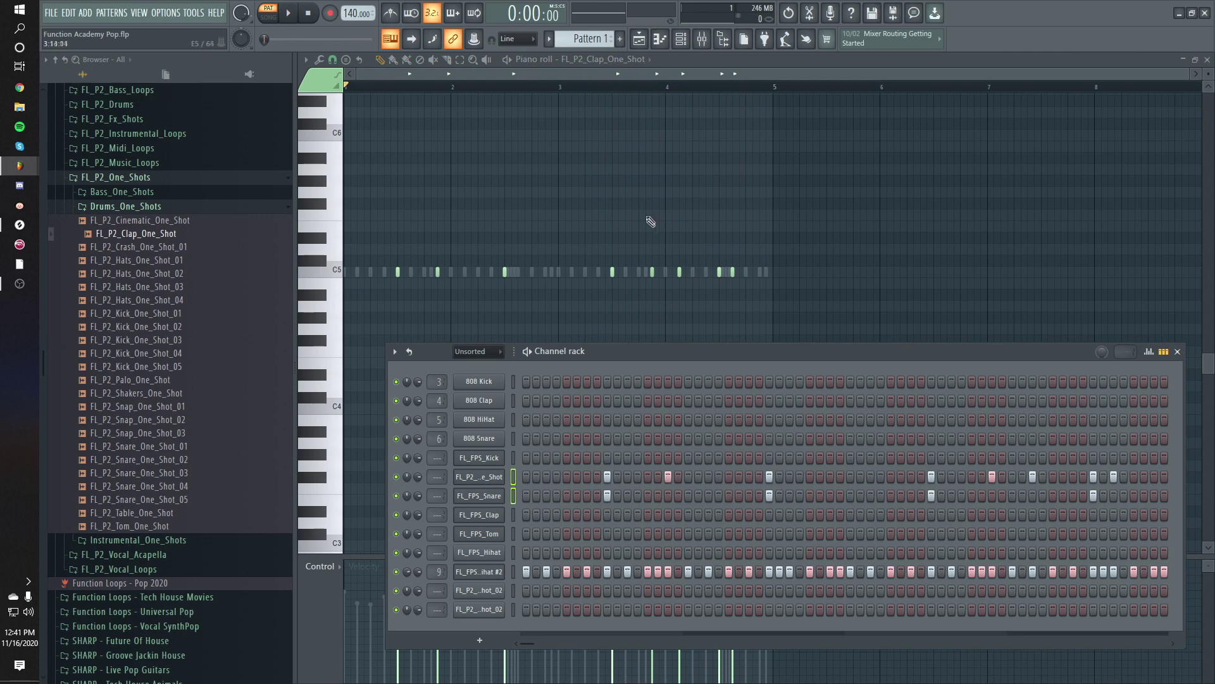
{"action": "left_click", "coordinate": [700, 39]}
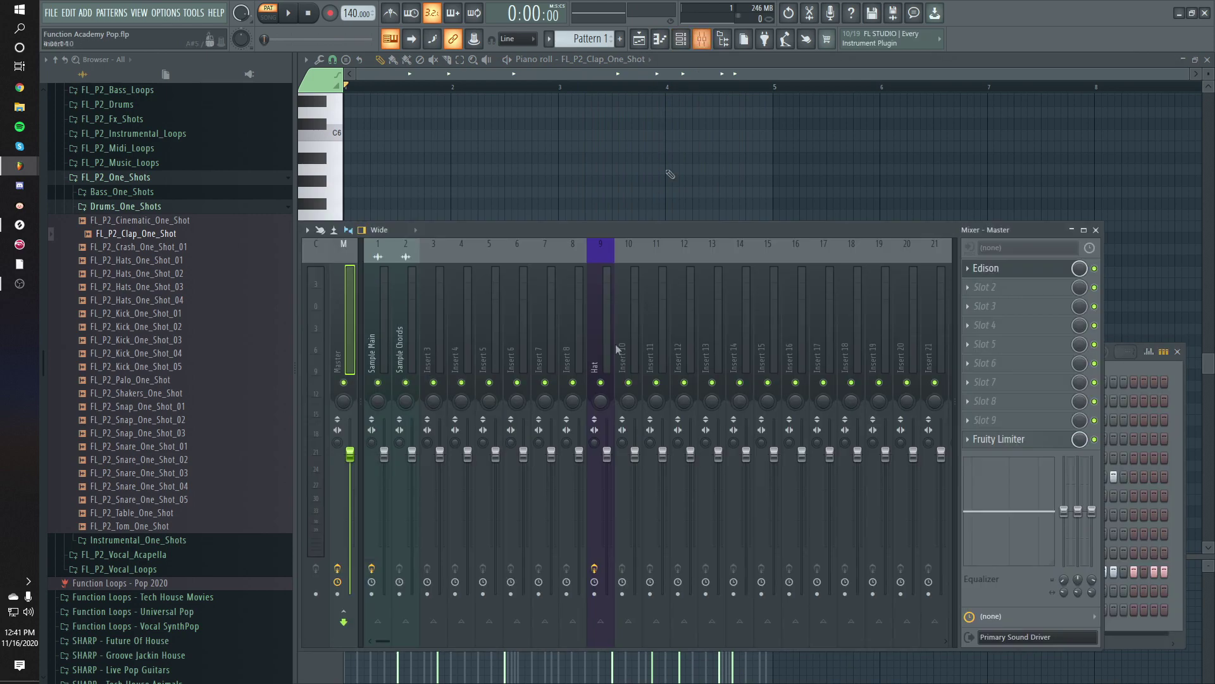
{"action": "right_click", "coordinate": [623, 336]}
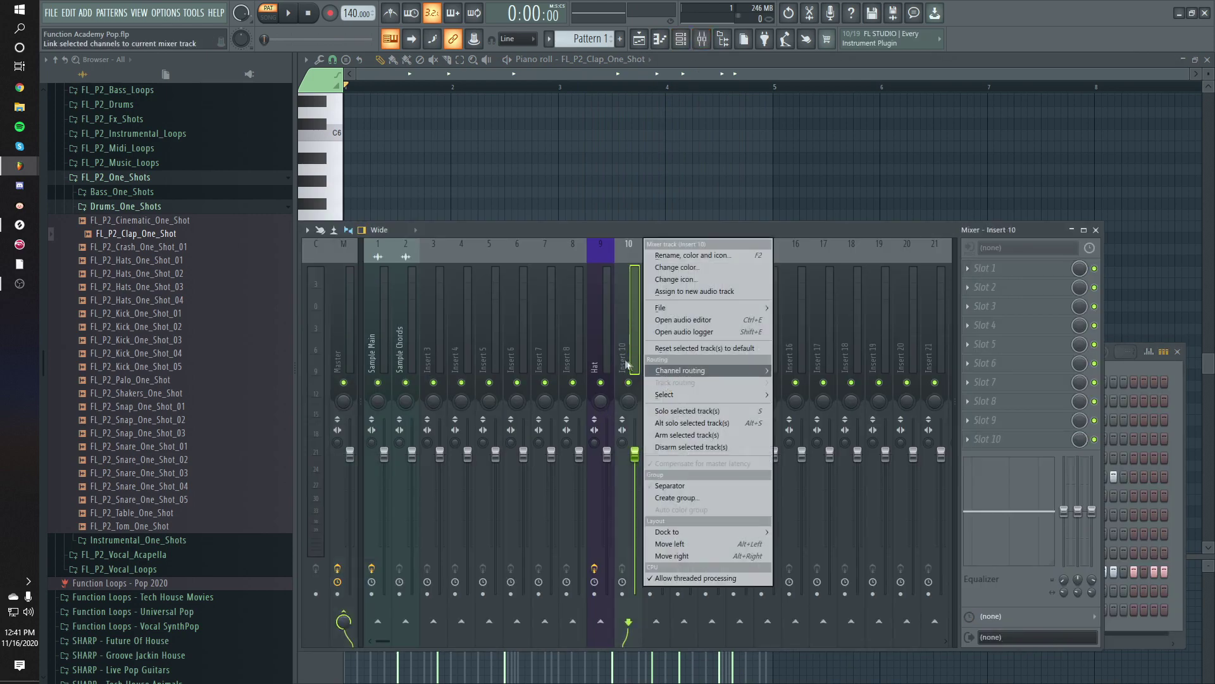
{"action": "mouse_move", "coordinate": [674, 390]}
{"action": "mouse_move", "coordinate": [678, 369]}
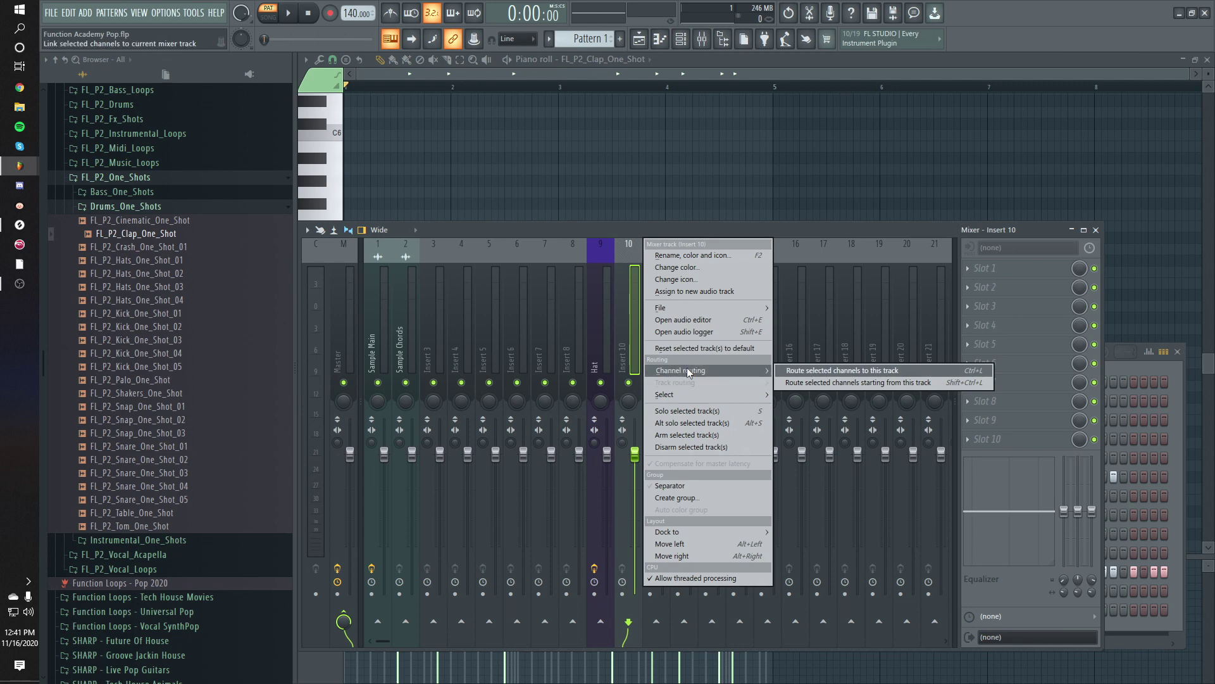
{"action": "left_click", "coordinate": [815, 382]}
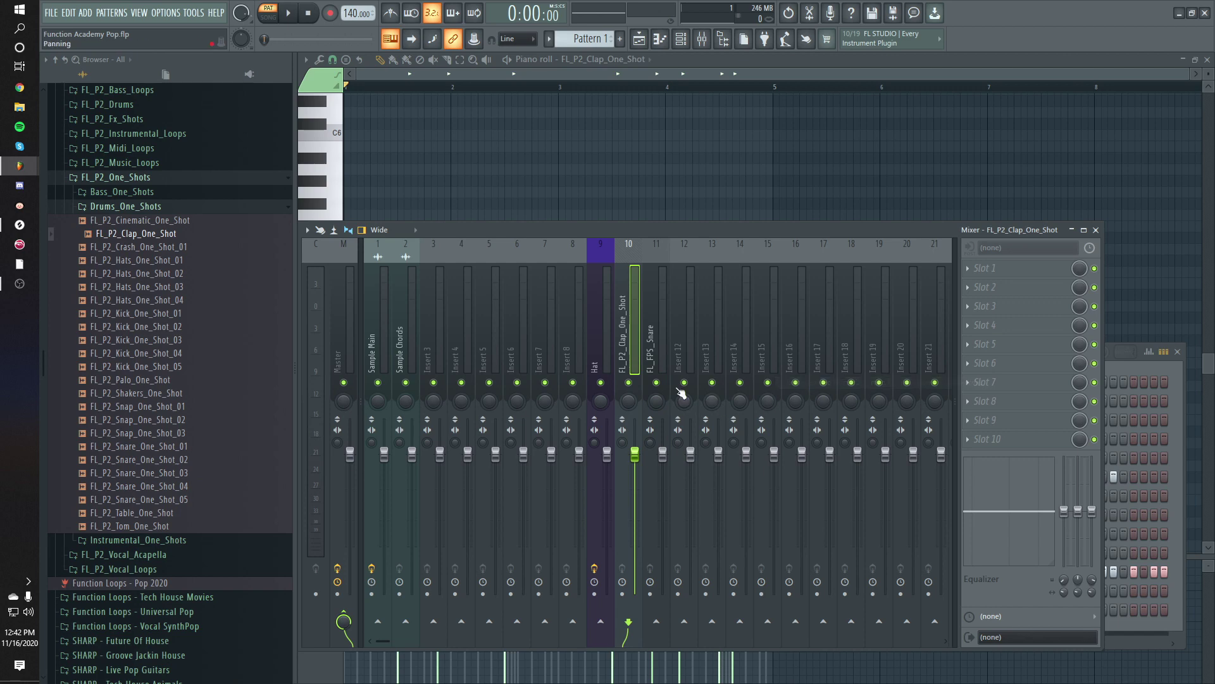
- Load Fruity parametric EQ 2 on the Clap track and cut its low end with a high-pass on band 1 during playback
{"action": "left_click", "coordinate": [621, 357]}
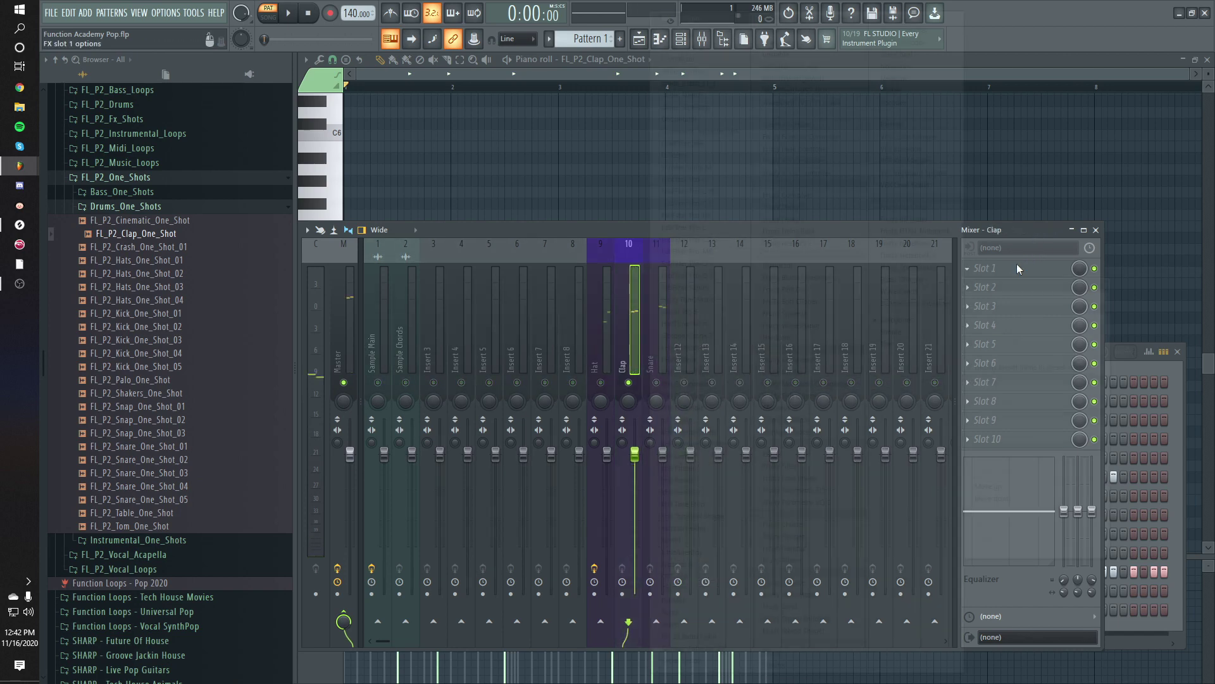
{"action": "left_click", "coordinate": [1017, 265]}
{"action": "left_click", "coordinate": [796, 502]}
{"action": "key", "text": "space"}
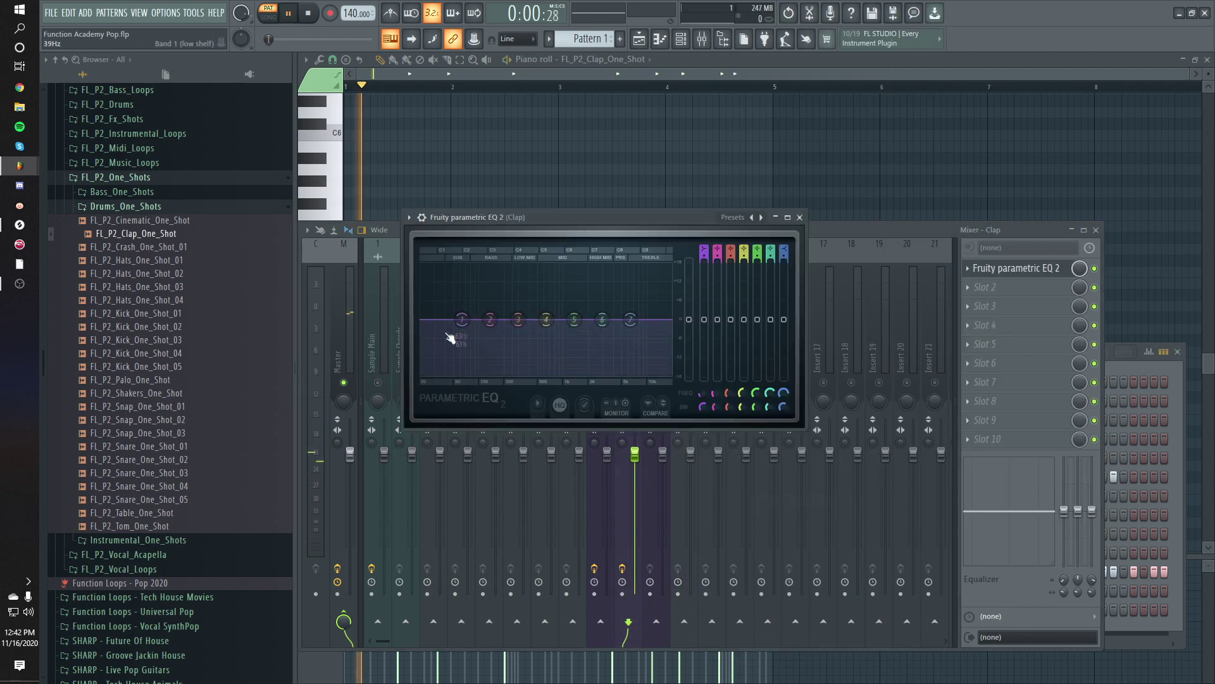
{"action": "left_click_drag", "start_coordinate": [474, 332], "coordinate": [515, 374]}
{"action": "key", "text": "space"}
{"action": "key", "text": "space"}
{"action": "left_click_drag", "start_coordinate": [704, 252], "coordinate": [704, 266]}
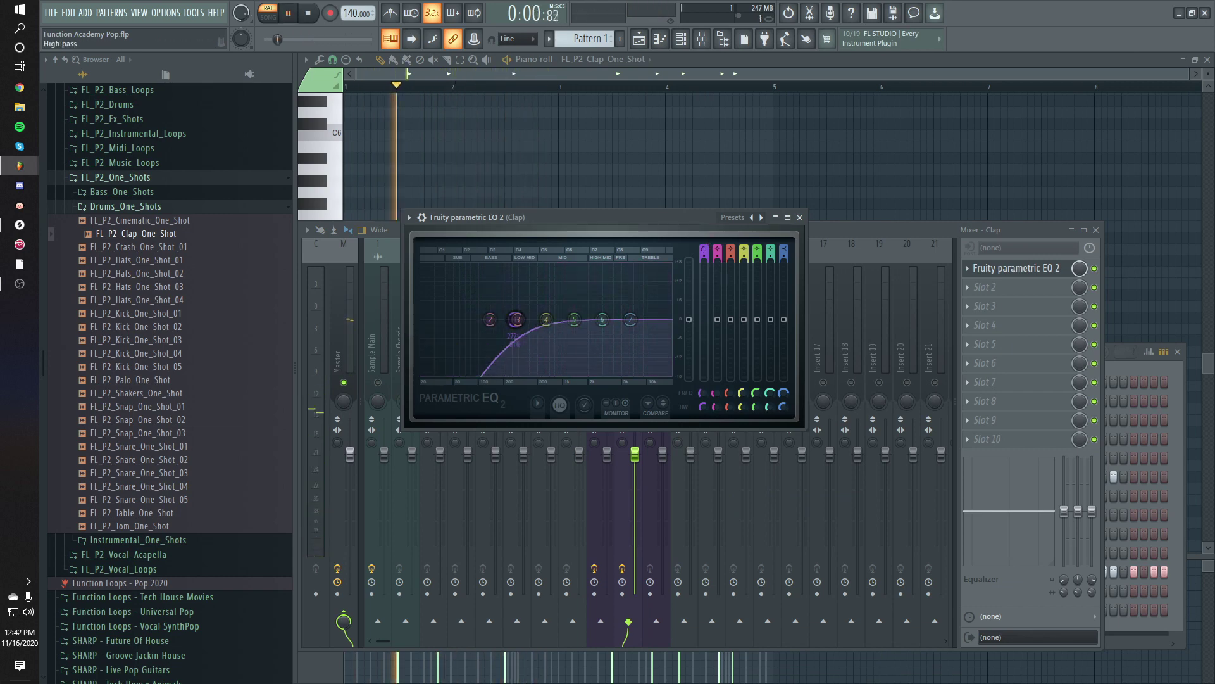
- Load Dimension Expander_x64 in the Clap track's second slot, adjust its dry/wet amount, and listen to the widened clap
{"action": "left_click", "coordinate": [1019, 290]}
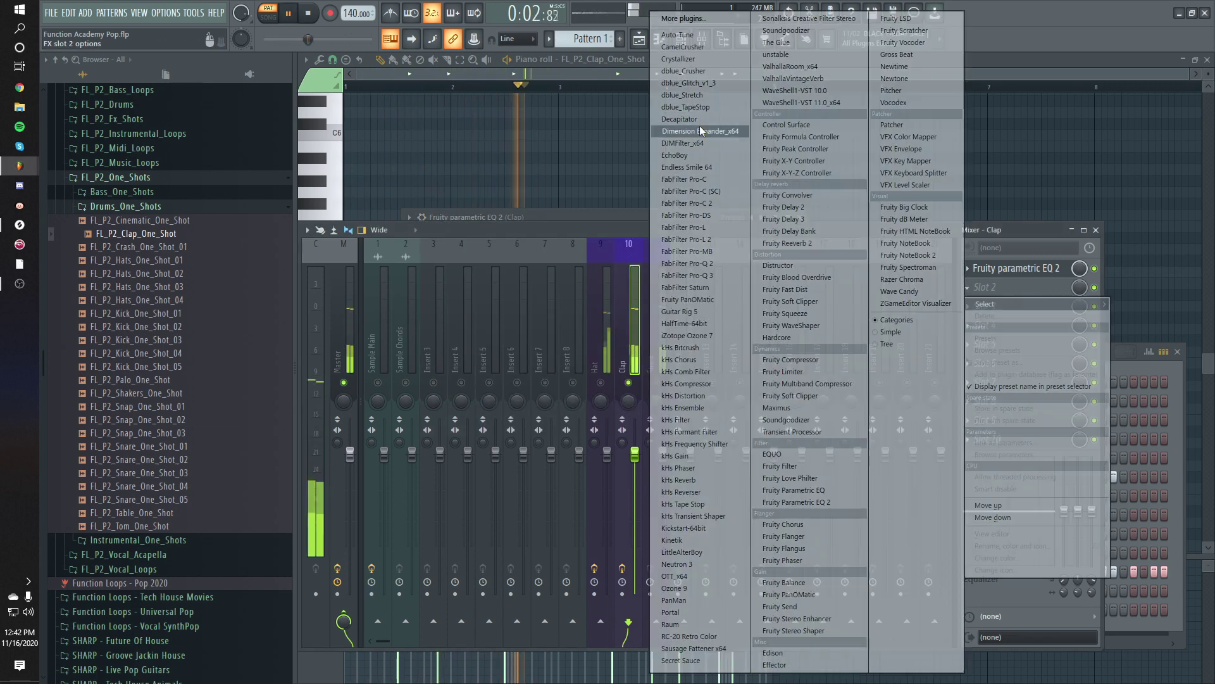
{"action": "left_click", "coordinate": [700, 125]}
{"action": "key", "text": "space"}
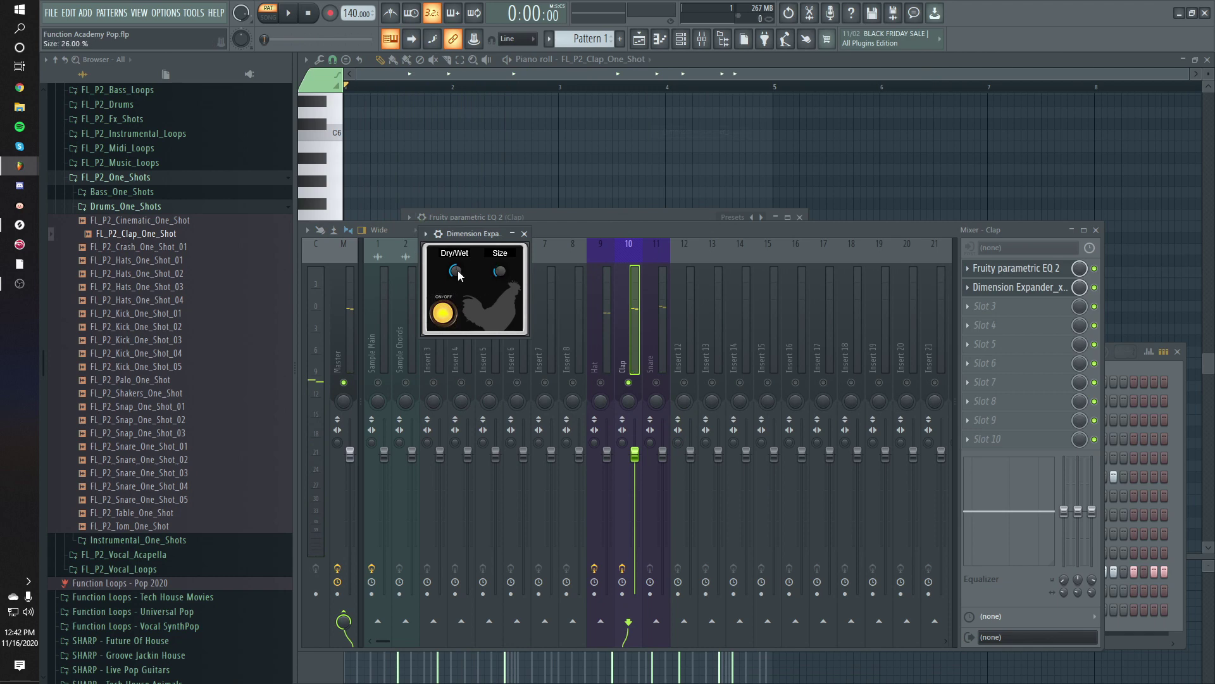
{"action": "left_click_drag", "start_coordinate": [488, 237], "coordinate": [503, 239]}
{"action": "key", "text": "space"}
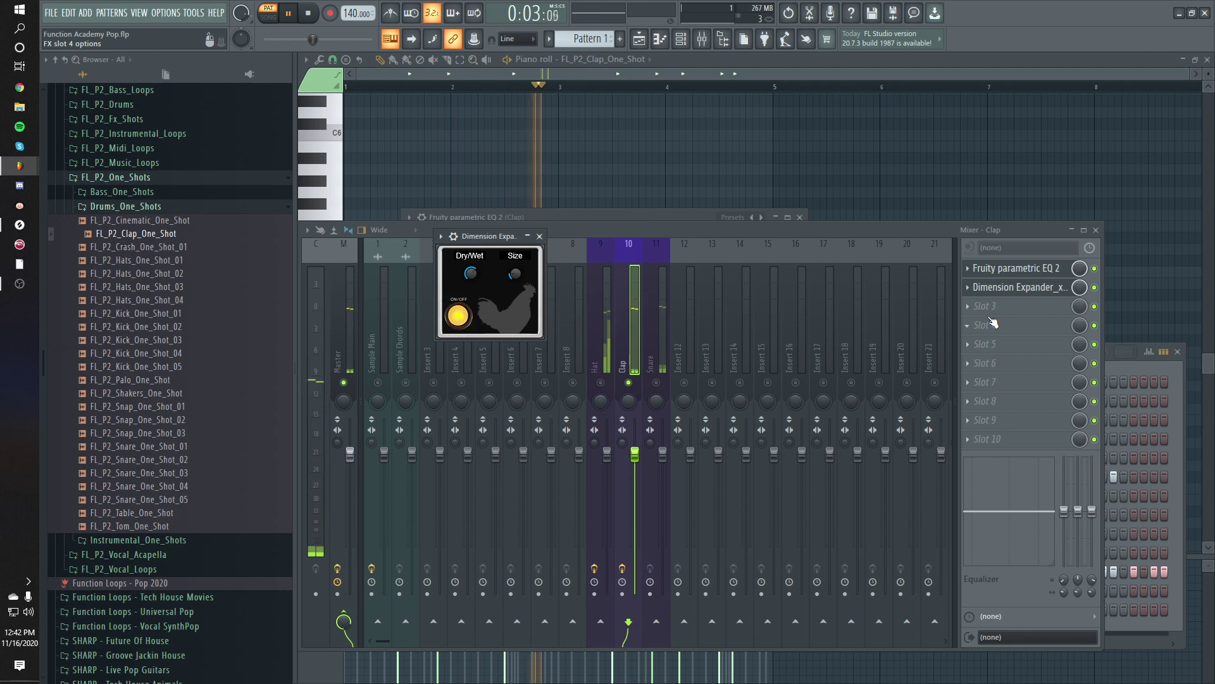
{"action": "key", "text": "space"}
- Move Dimension Expander down one slot and load Guitar Rig 5 in the freed second slot of the Clap track
{"action": "left_click", "coordinate": [967, 288]}
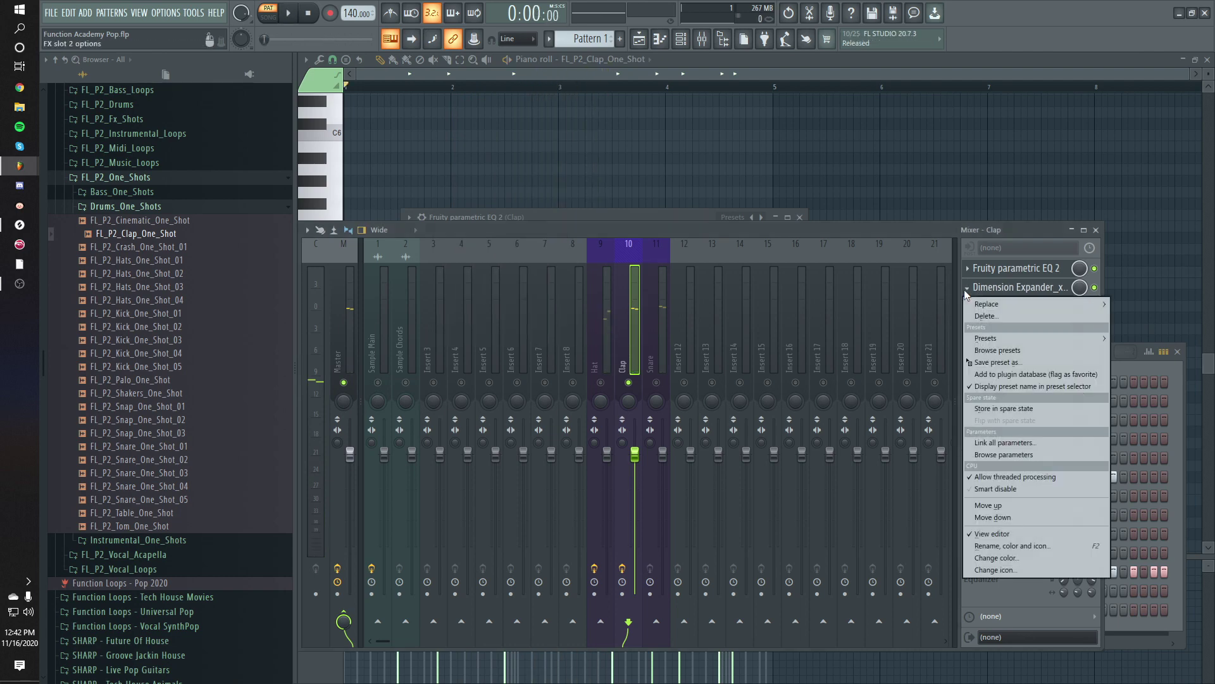
{"action": "left_click", "coordinate": [993, 517]}
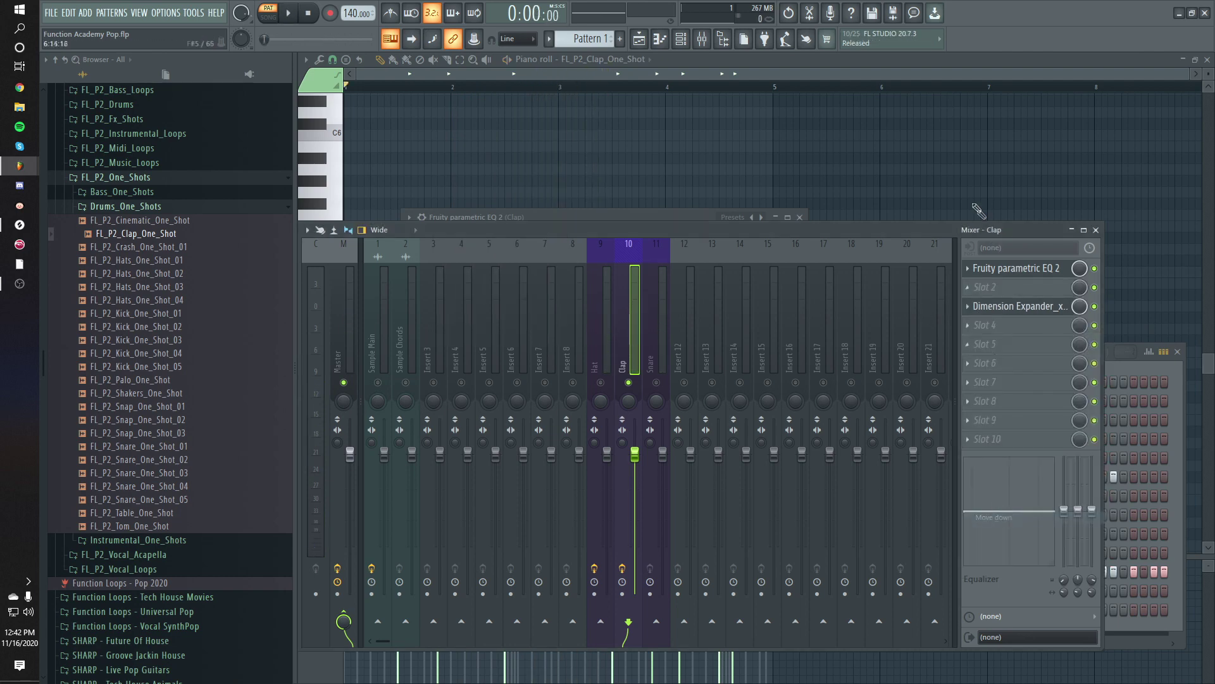
{"action": "left_click", "coordinate": [982, 288]}
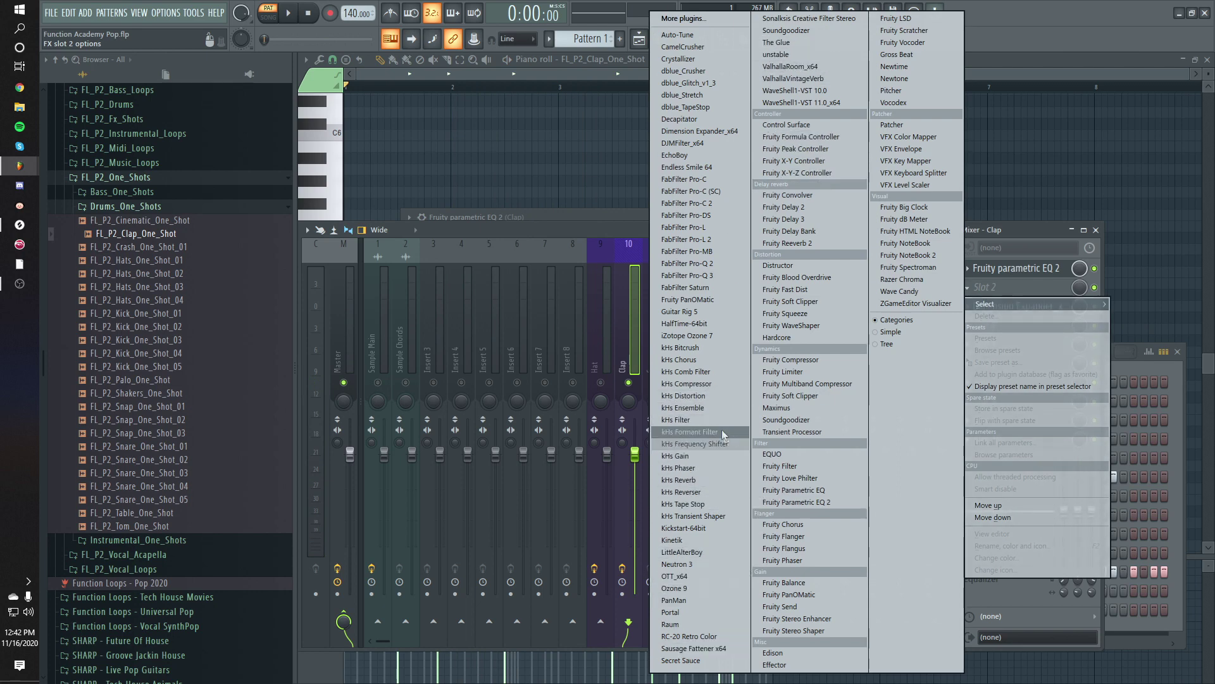
{"action": "left_click", "coordinate": [696, 311]}
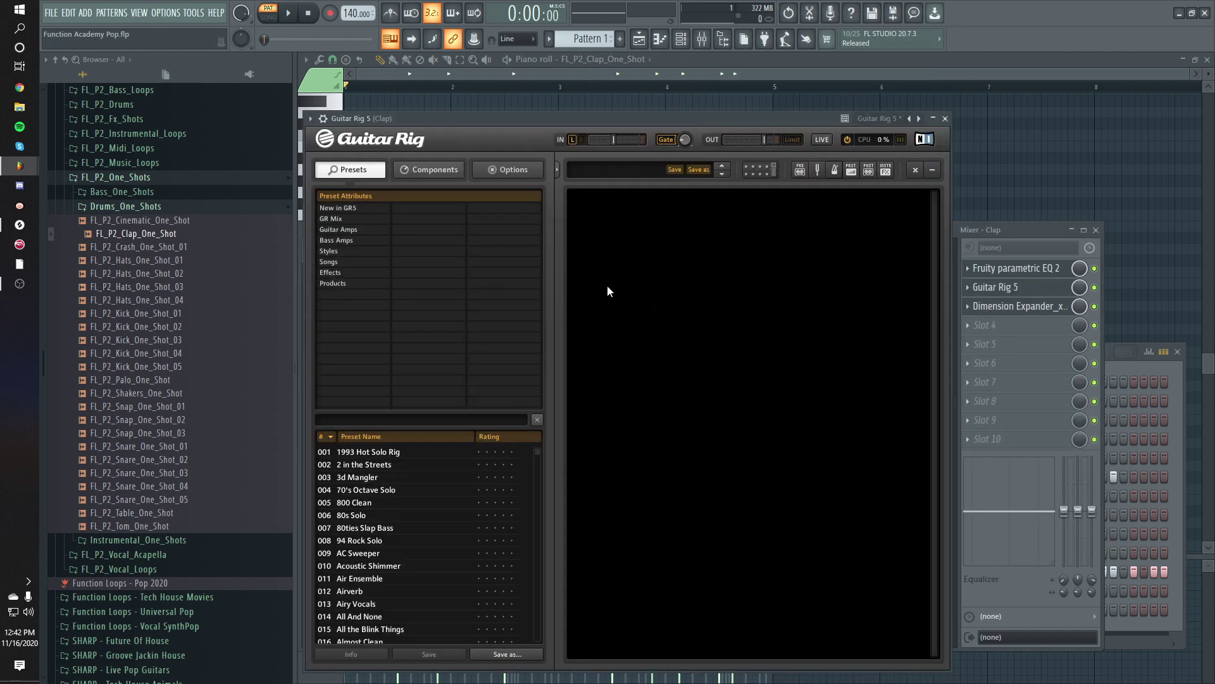
- Add a Quad Delay component to the empty Guitar Rig 5 rack
{"action": "right_click", "coordinate": [608, 285]}
{"action": "left_click", "coordinate": [623, 268]}
{"action": "mouse_move", "coordinate": [1010, 229]}
{"action": "left_mouse_down"}
{"action": "mouse_move", "coordinate": [1026, 225]}
{"action": "mouse_move", "coordinate": [1016, 234]}
{"action": "left_mouse_up"}
{"action": "right_click", "coordinate": [823, 213]}
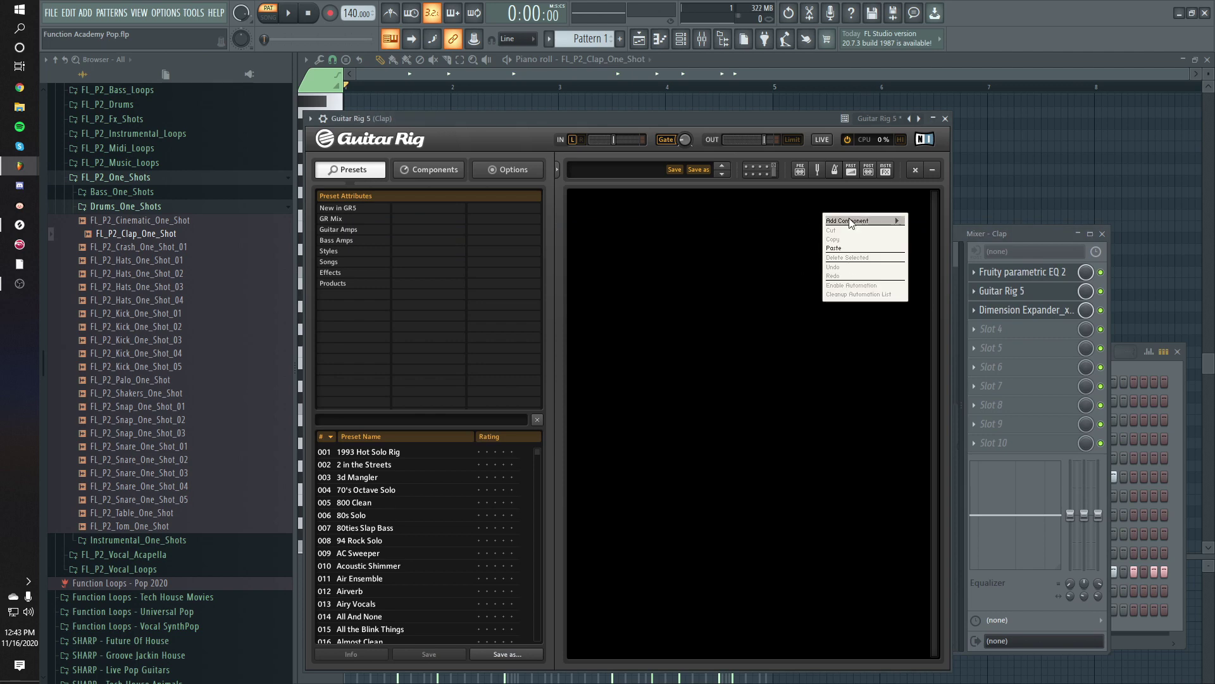
{"action": "mouse_move", "coordinate": [850, 223]}
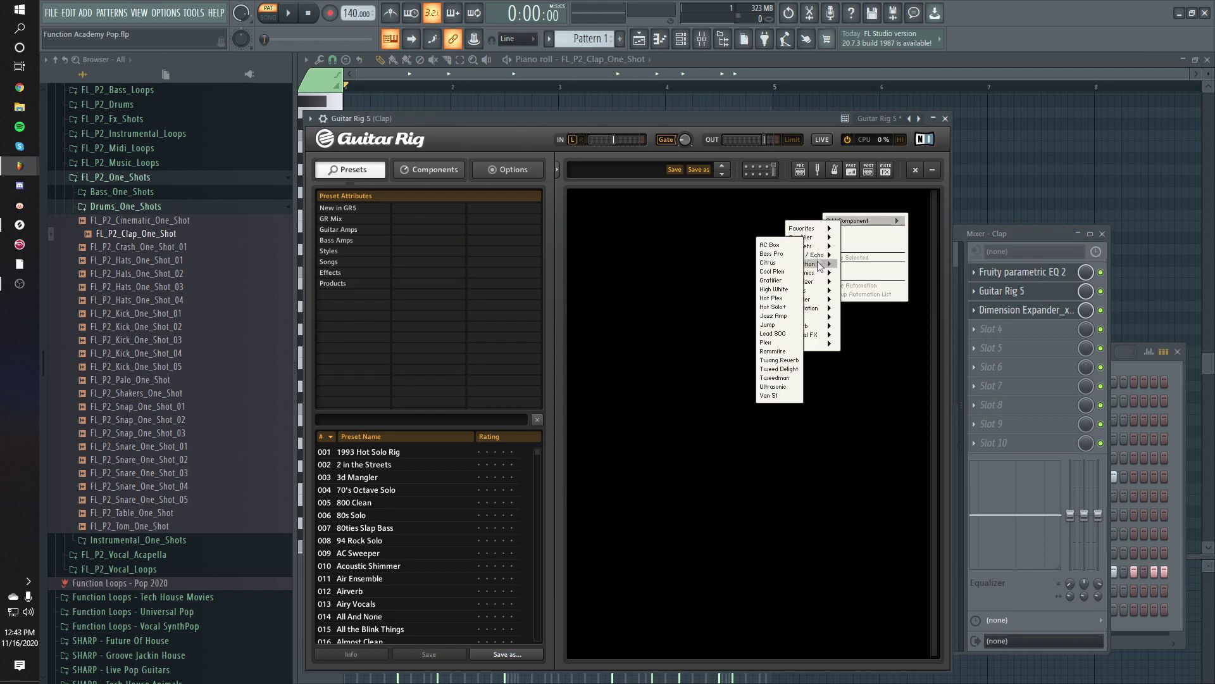
{"action": "right_click", "coordinate": [917, 331]}
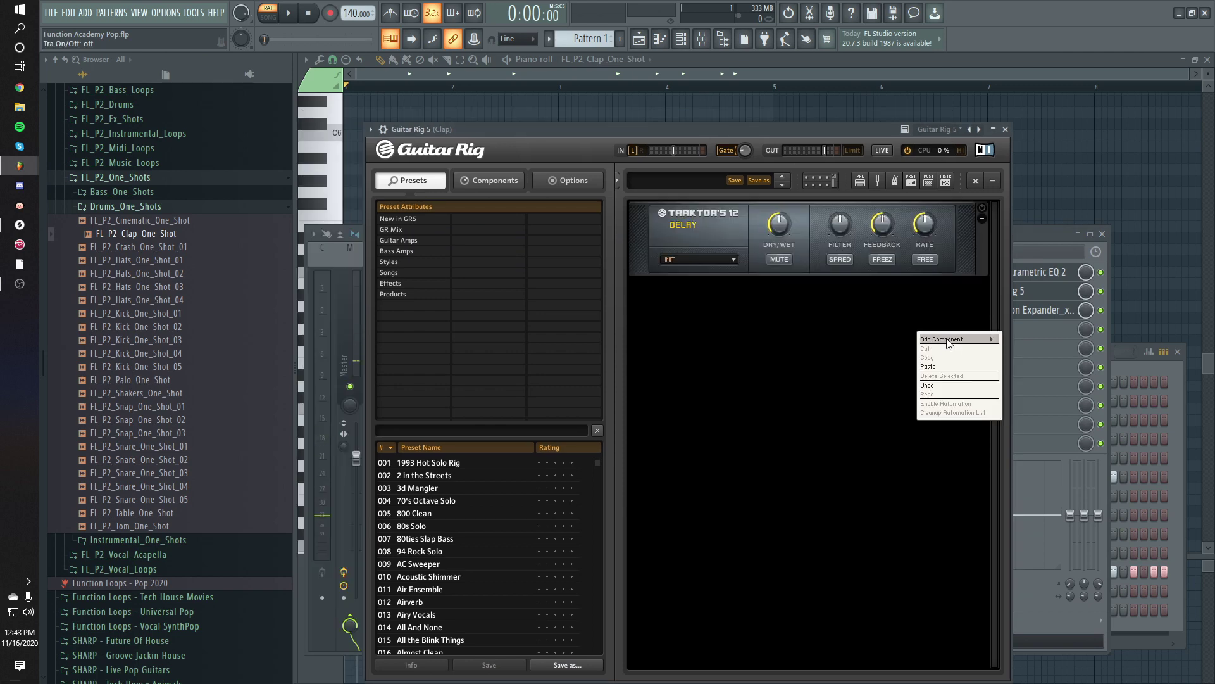
{"action": "mouse_move", "coordinate": [942, 340]}
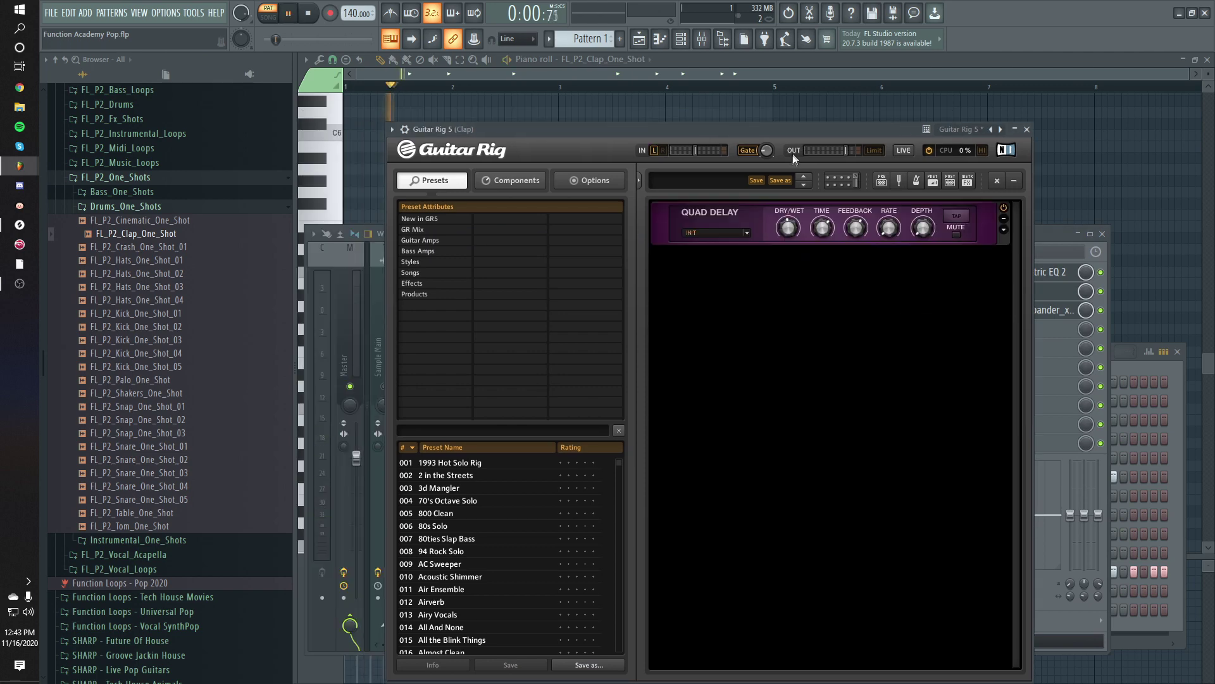
- Set the Quad Delay's time to 86 ms and its dry/wet amount to 7.4% during playback
{"action": "key", "text": "space"}
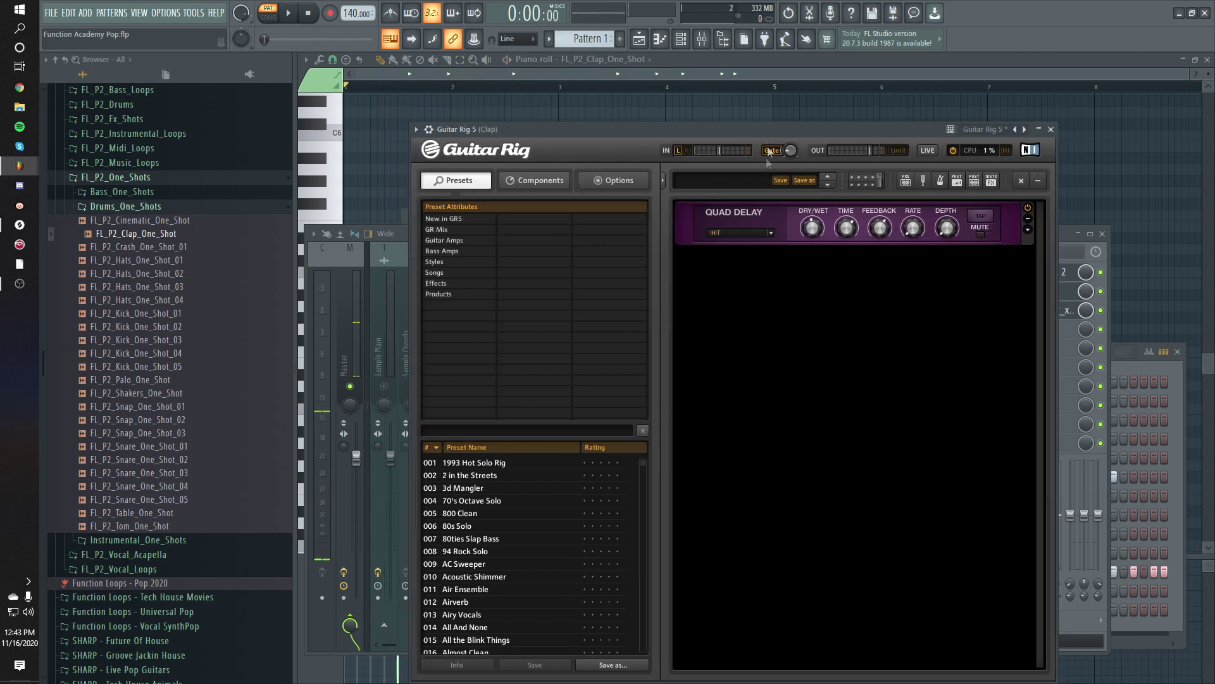
{"action": "key", "text": "space"}
{"action": "left_click_drag", "start_coordinate": [812, 228], "coordinate": [846, 241]}
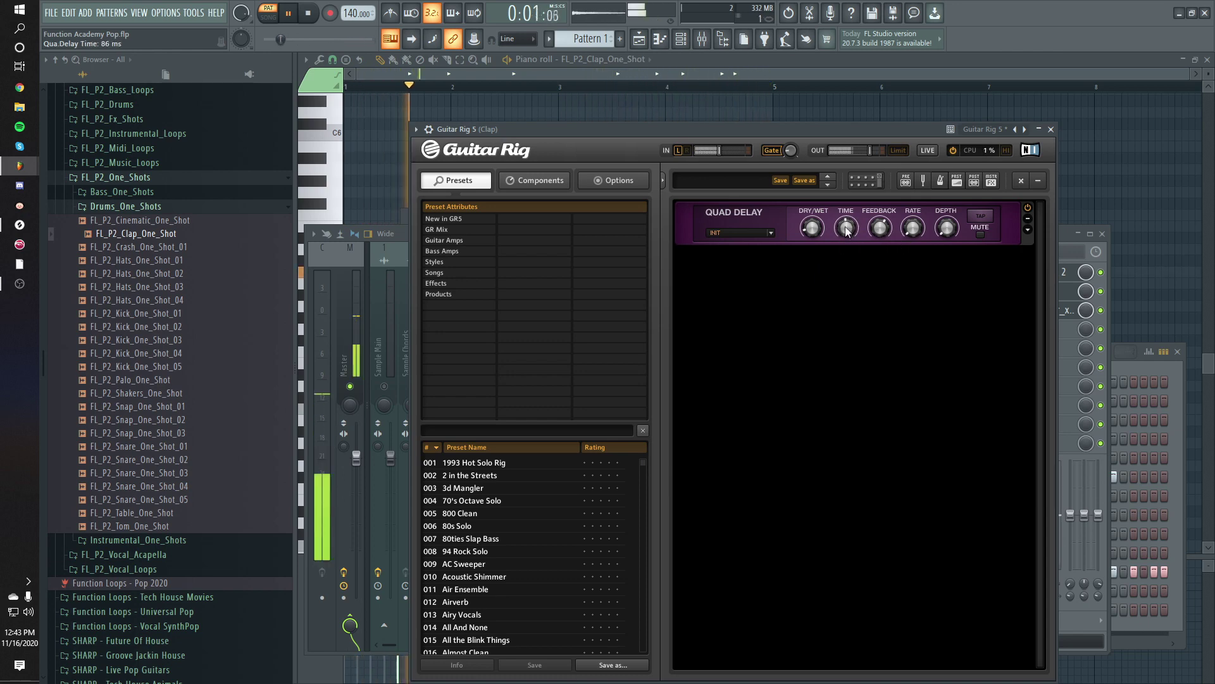
{"action": "left_click", "coordinate": [814, 232]}
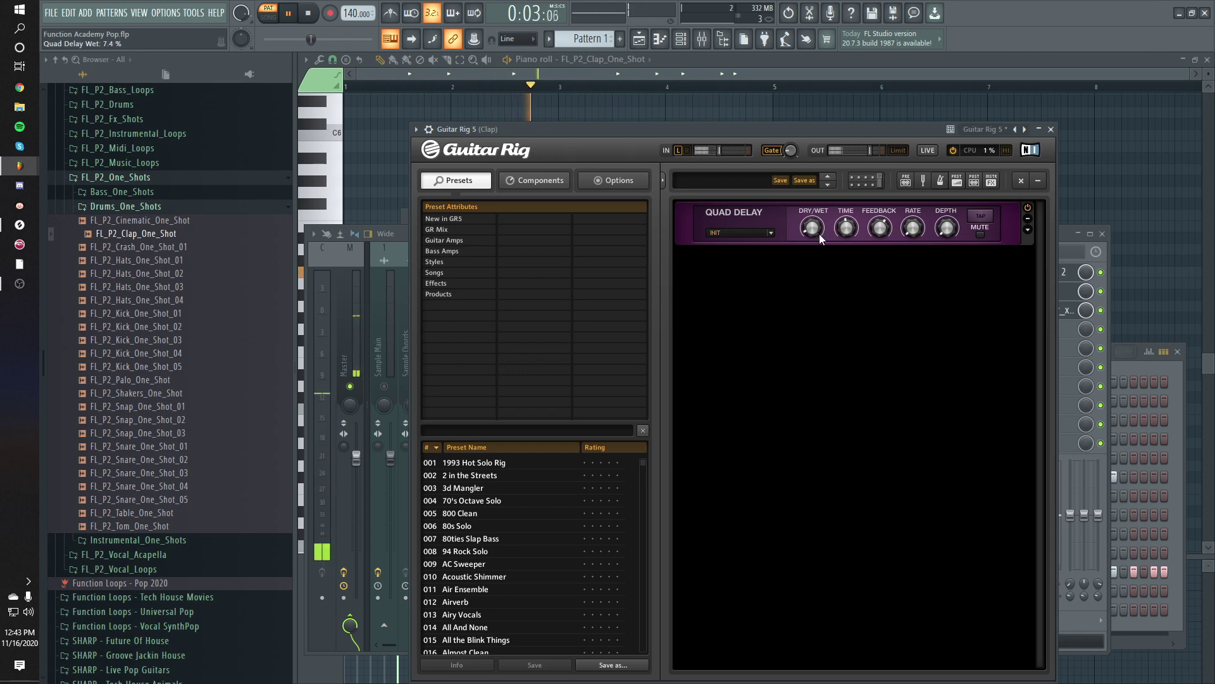
- Add a Spring Reverb below the Quad Delay, shorten its time, set its reverb amount to 13%, and stop playback with the mixer in front
{"action": "right_click", "coordinate": [753, 283]}
{"action": "mouse_move", "coordinate": [820, 290]}
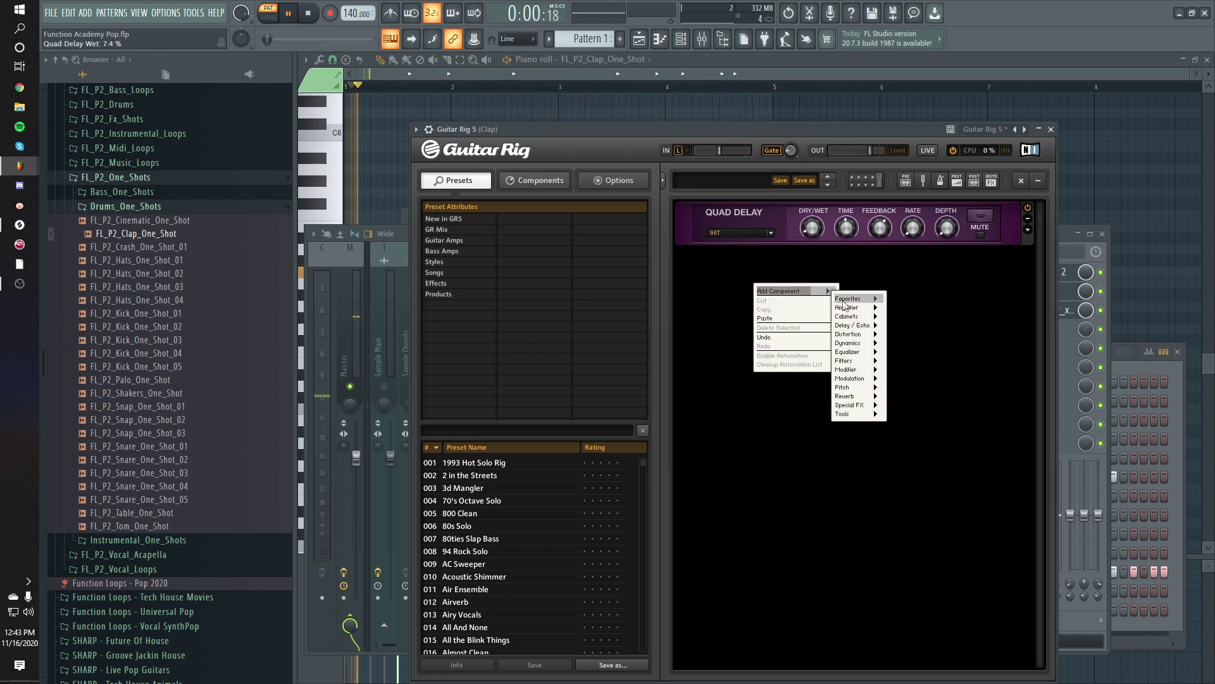
{"action": "mouse_move", "coordinate": [855, 396]}
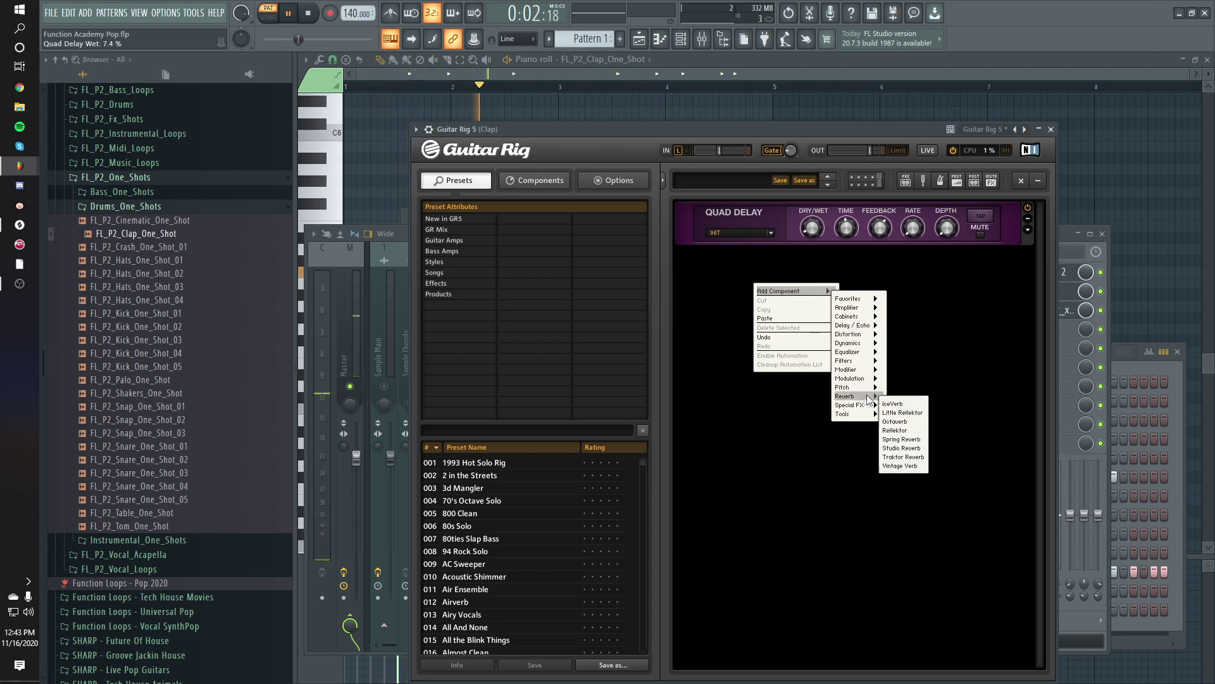
{"action": "left_click", "coordinate": [905, 439]}
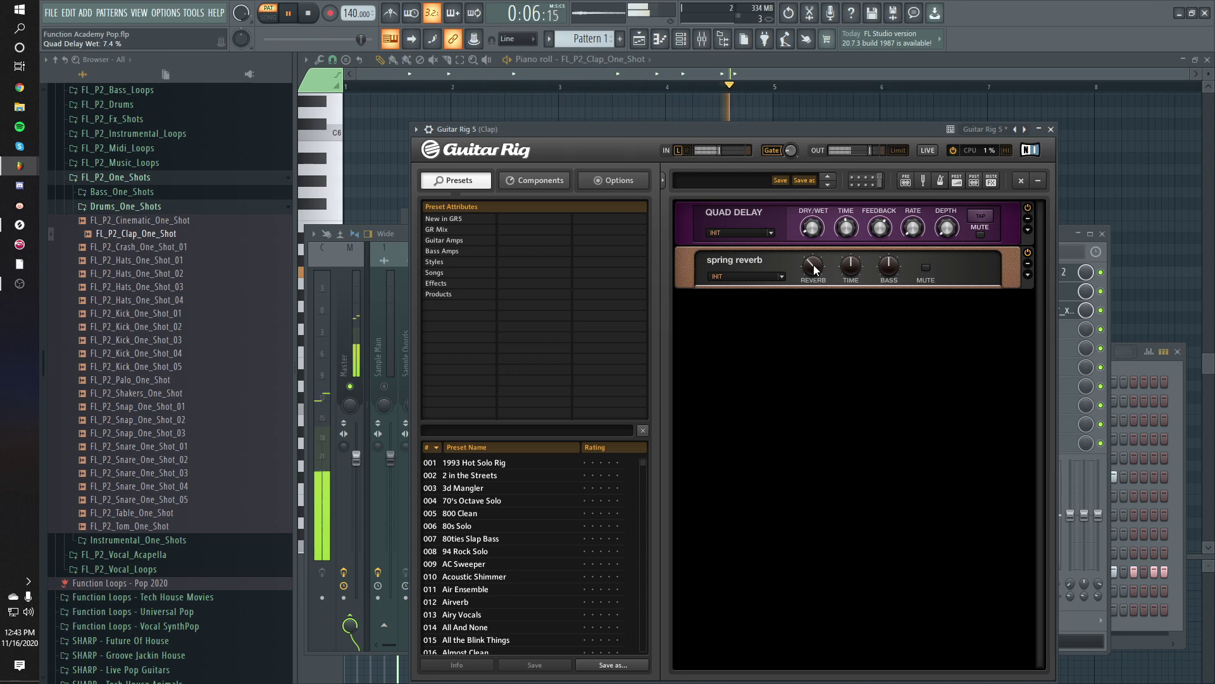
{"action": "left_click_drag", "start_coordinate": [847, 268], "coordinate": [852, 290]}
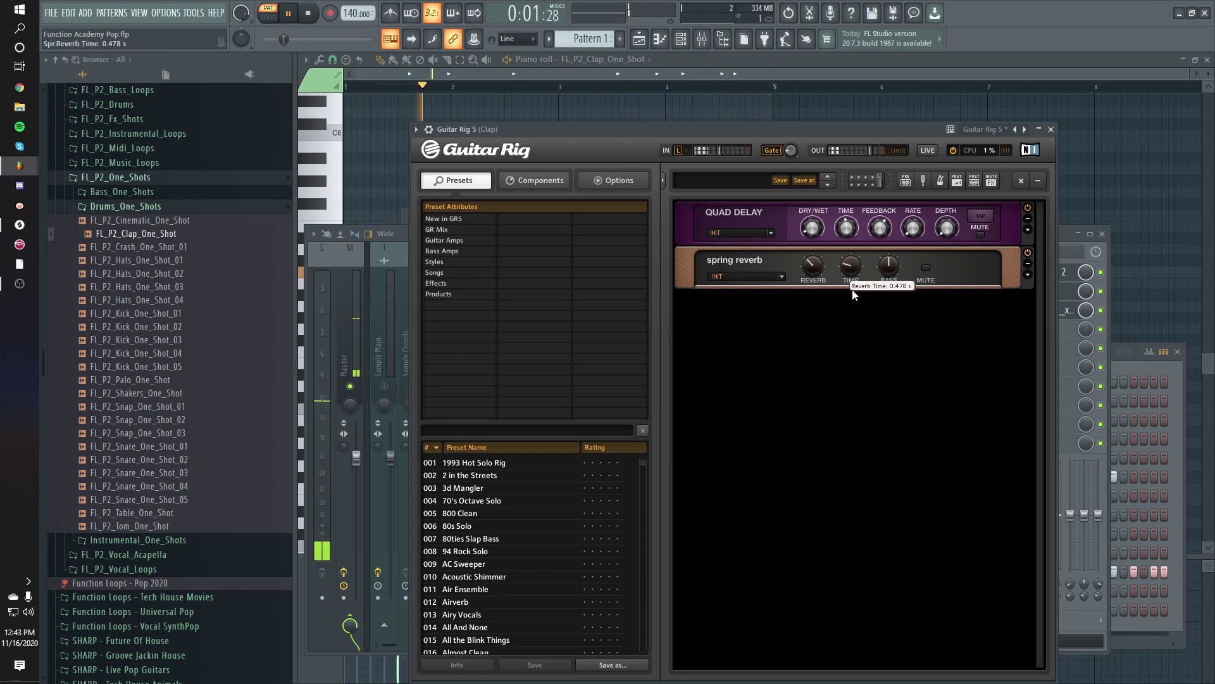
{"action": "left_click_drag", "start_coordinate": [816, 267], "coordinate": [829, 296]}
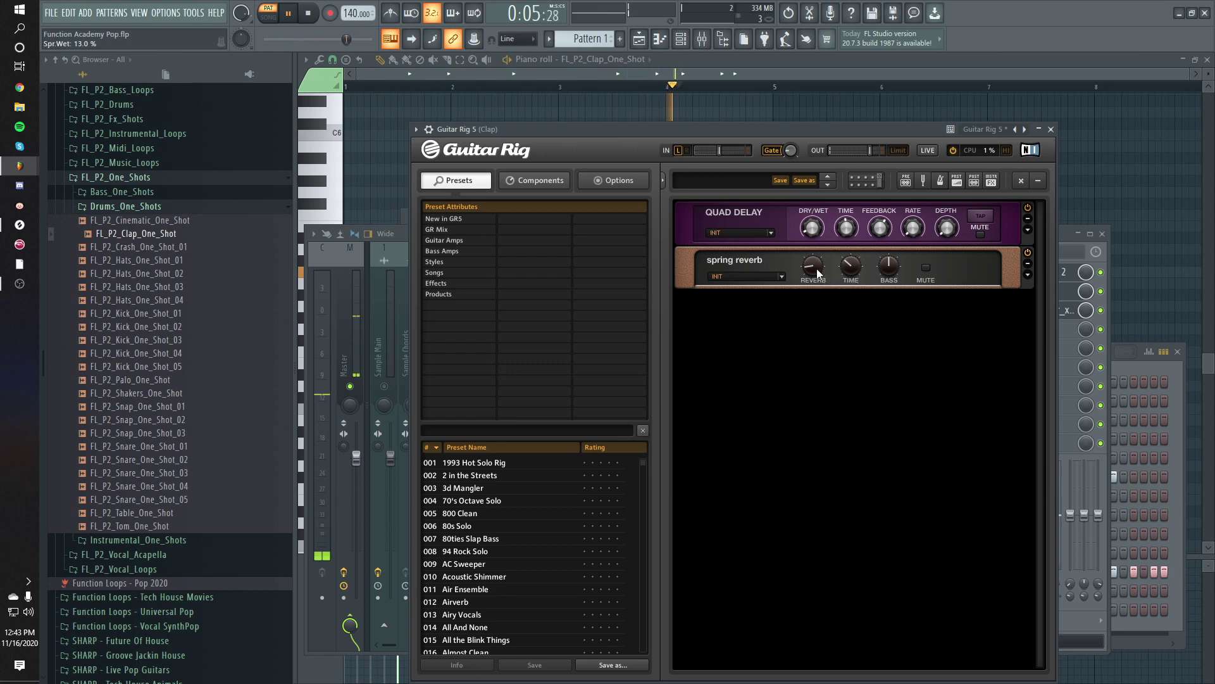
{"action": "left_click", "coordinate": [1062, 236]}
{"action": "key", "text": "space"}
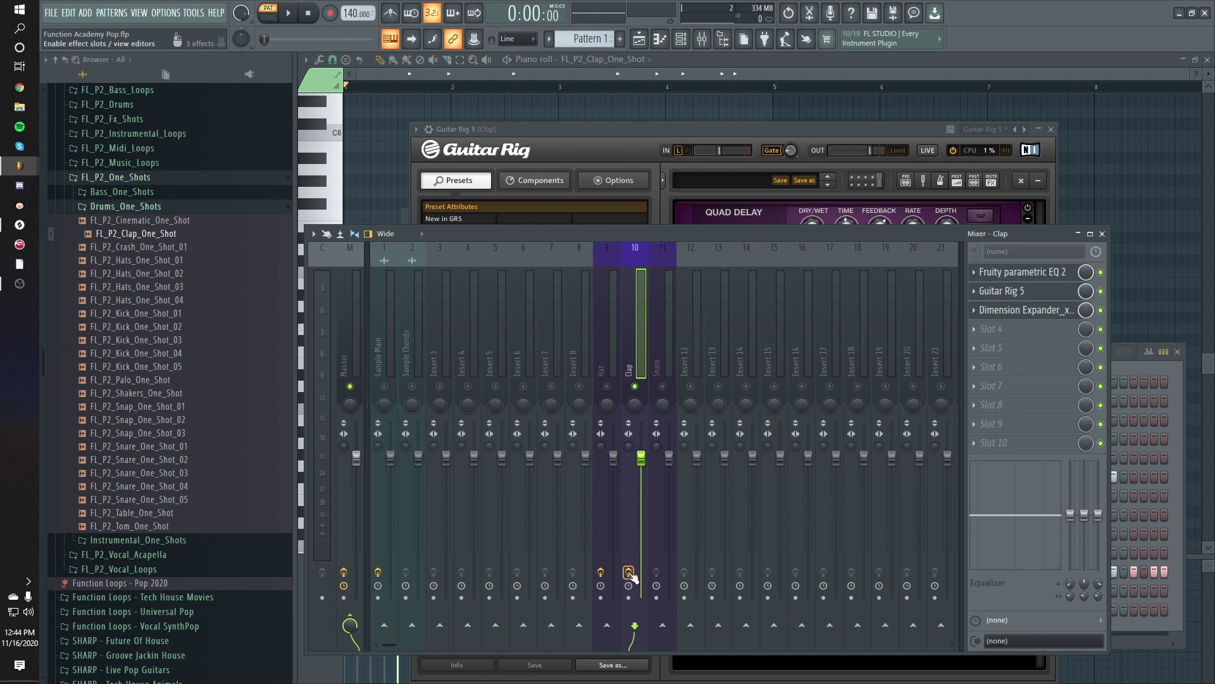
- Audition the drum pattern and lower the volume of the Hat and Snare mixer tracks
{"action": "key", "text": "space"}
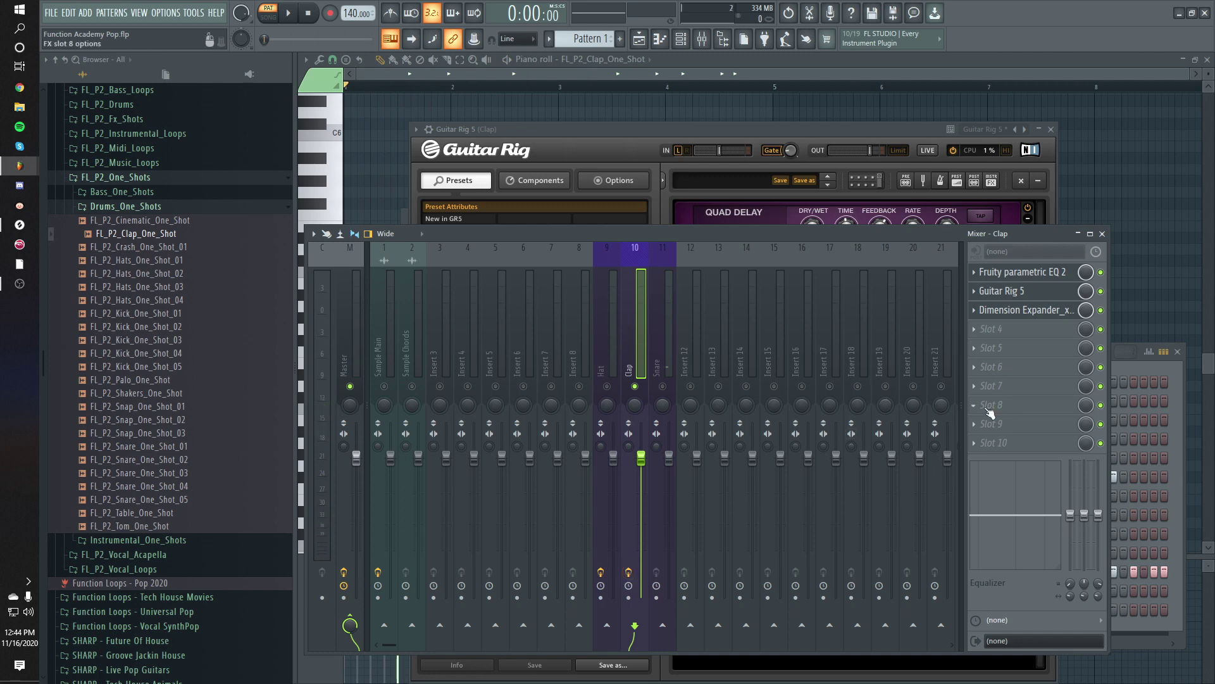
{"action": "key", "text": "space"}
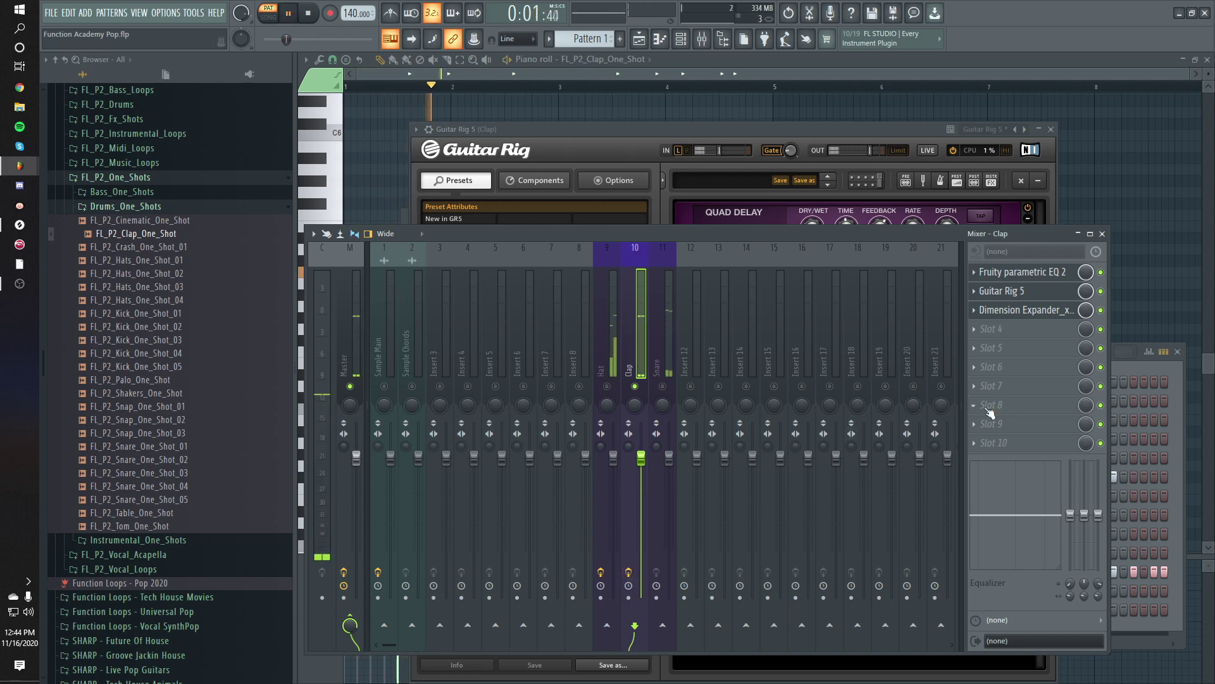
{"action": "key", "text": "space"}
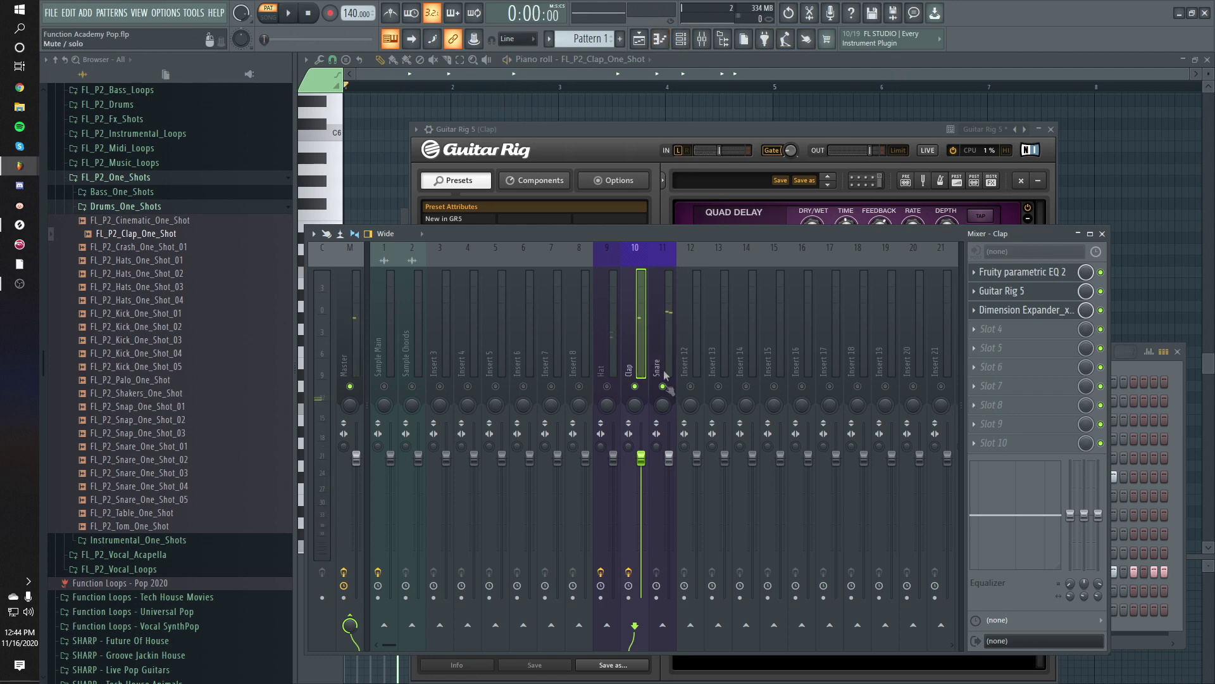
{"action": "key", "text": "space"}
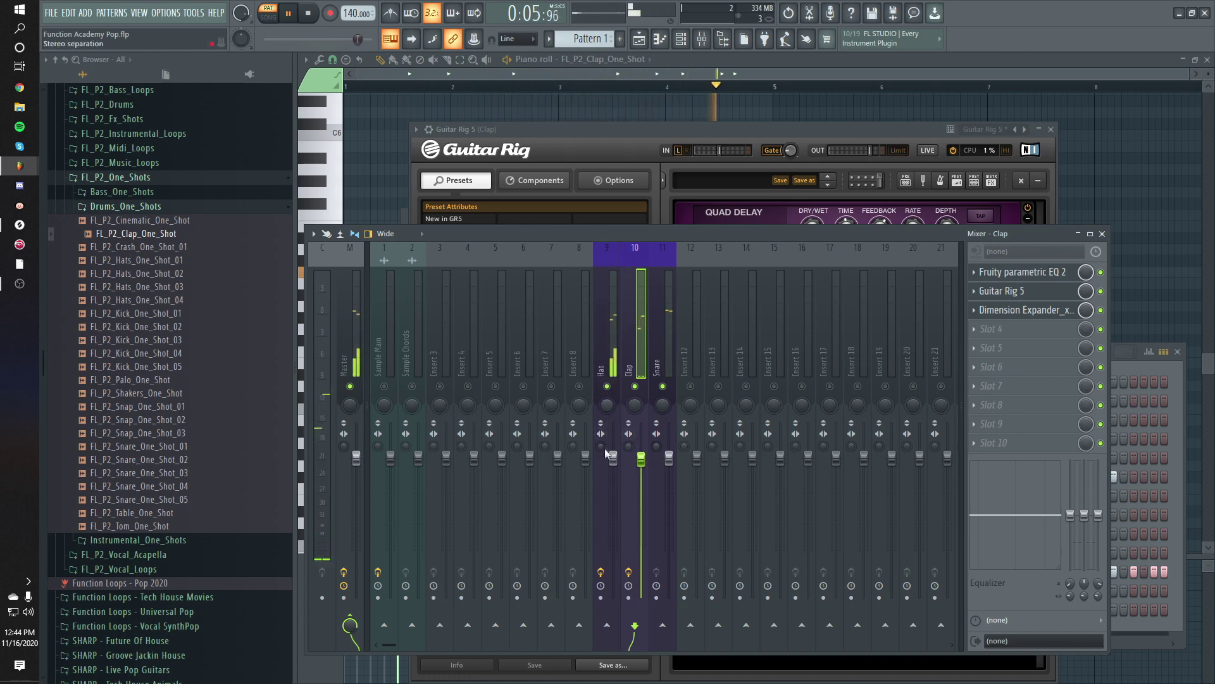
{"action": "left_click_drag", "start_coordinate": [612, 456], "coordinate": [613, 477]}
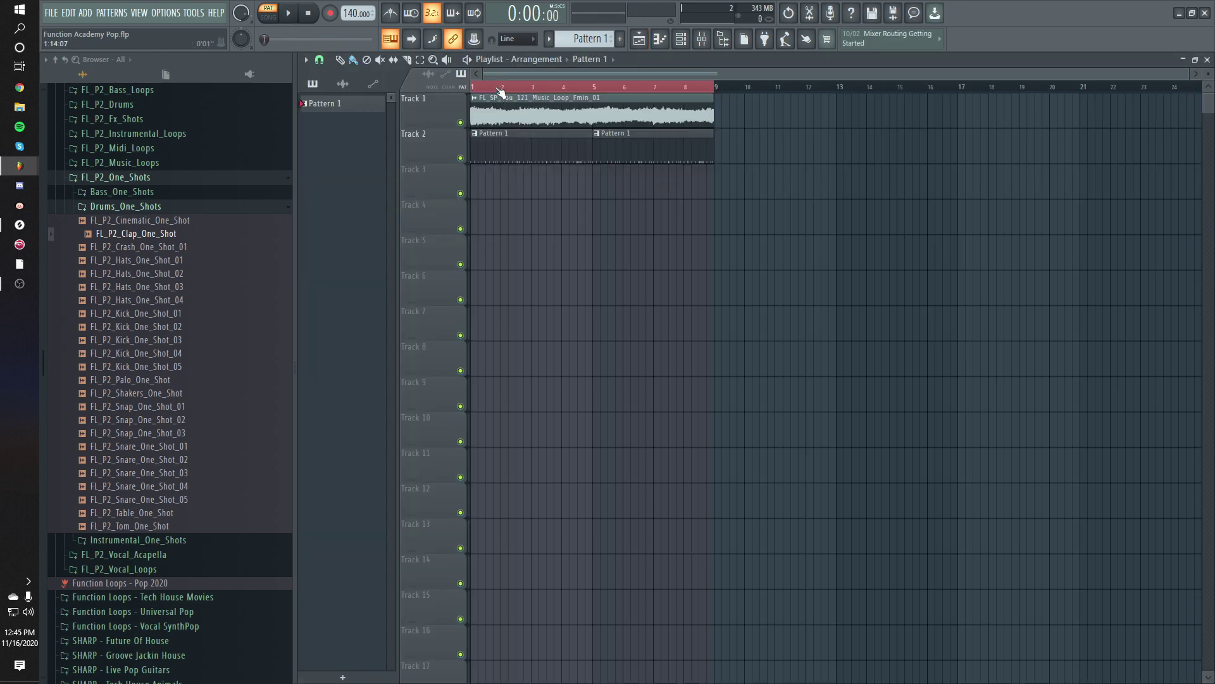
- Switch to song mode, play the arrangement, and lower the Sample Main track's volume slightly in the mixer
{"action": "key", "text": "l"}
{"action": "key", "text": "F9"}
{"action": "key", "text": "space"}
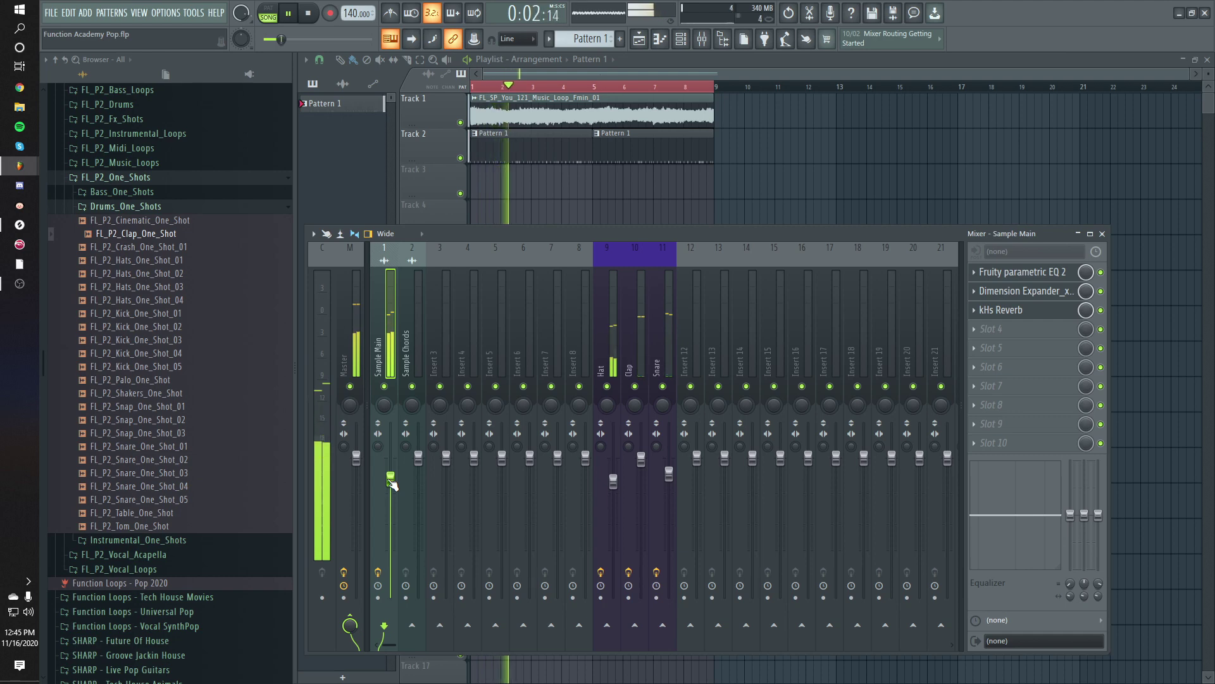
{"action": "left_click_drag", "start_coordinate": [391, 479], "coordinate": [391, 487]}
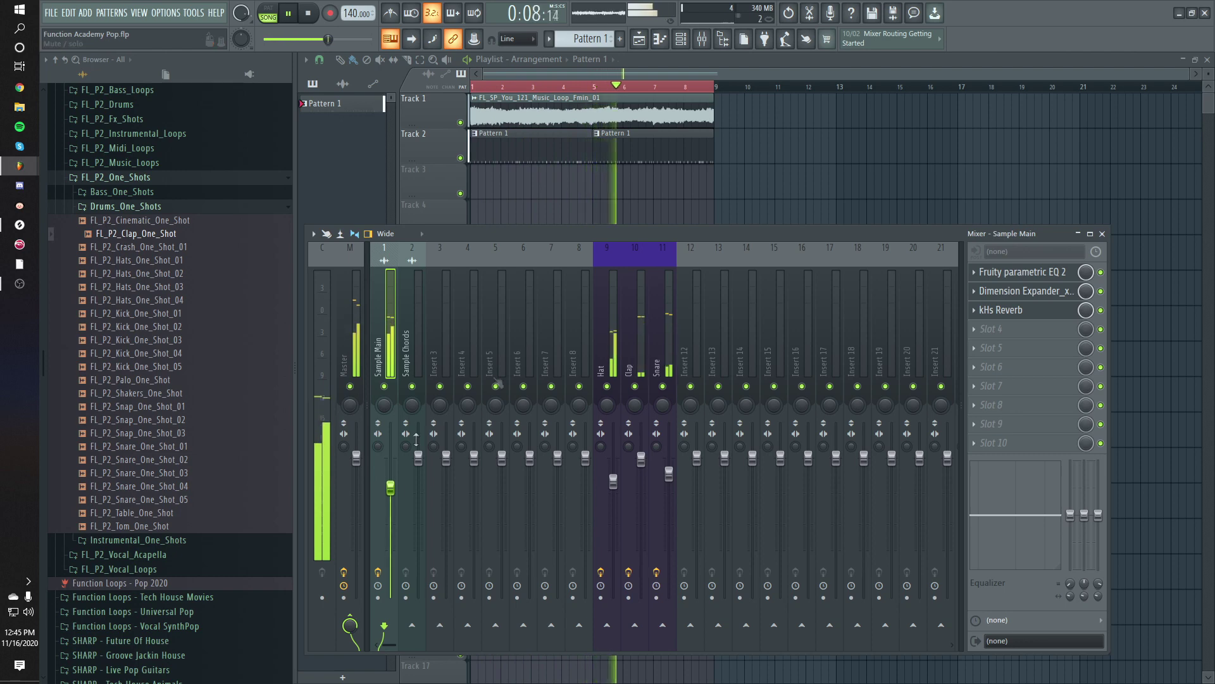
{"action": "key", "text": "space"}
- Open the FL_FPS_Kick channel, preview its sample, and place a kick hit on step 1 of the pattern
{"action": "left_click", "coordinate": [691, 49]}
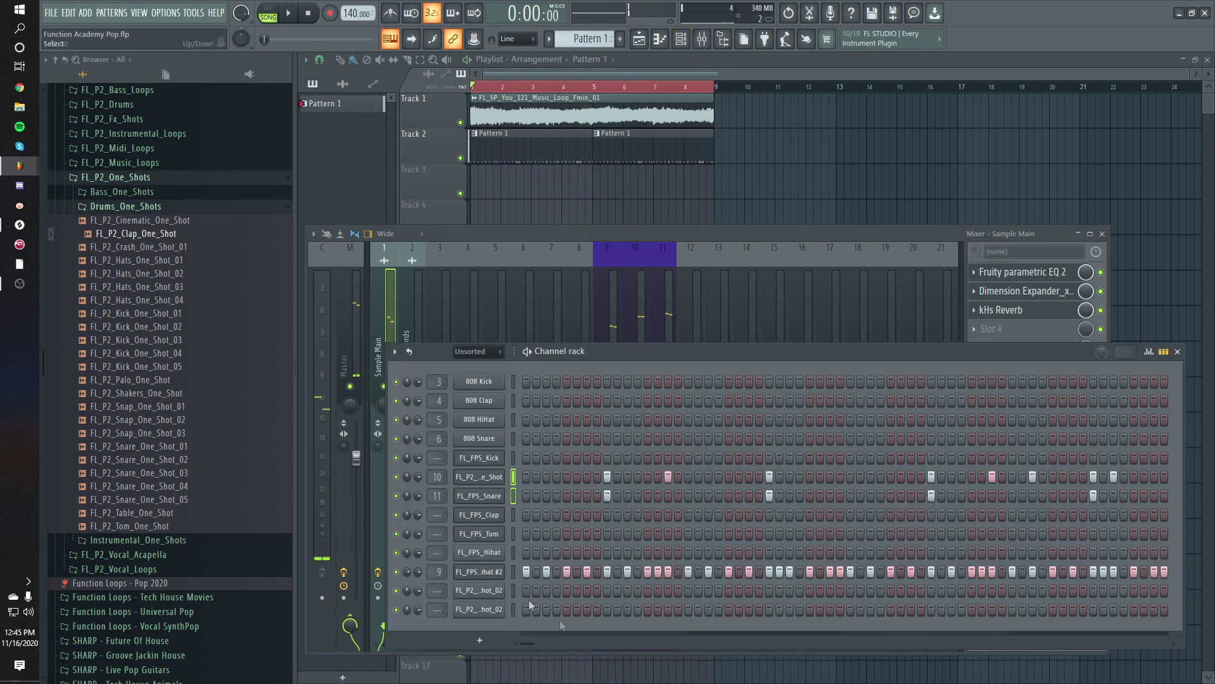
{"action": "left_click", "coordinate": [500, 457]}
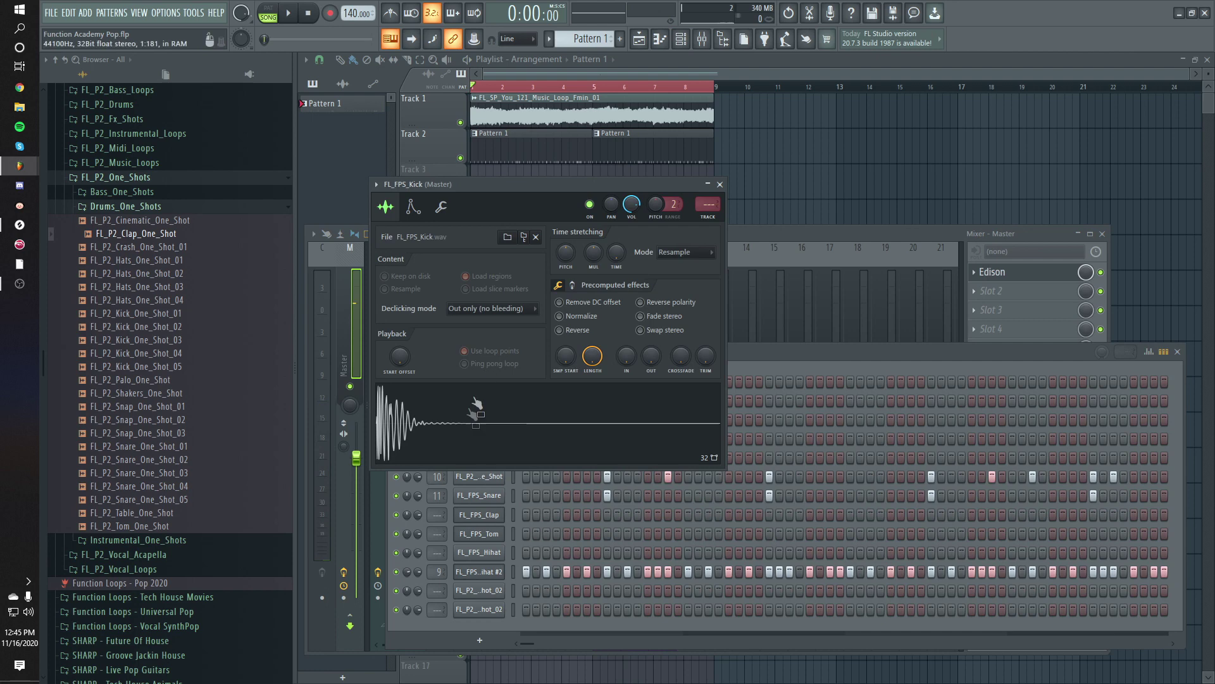
{"action": "left_click", "coordinate": [476, 422]}
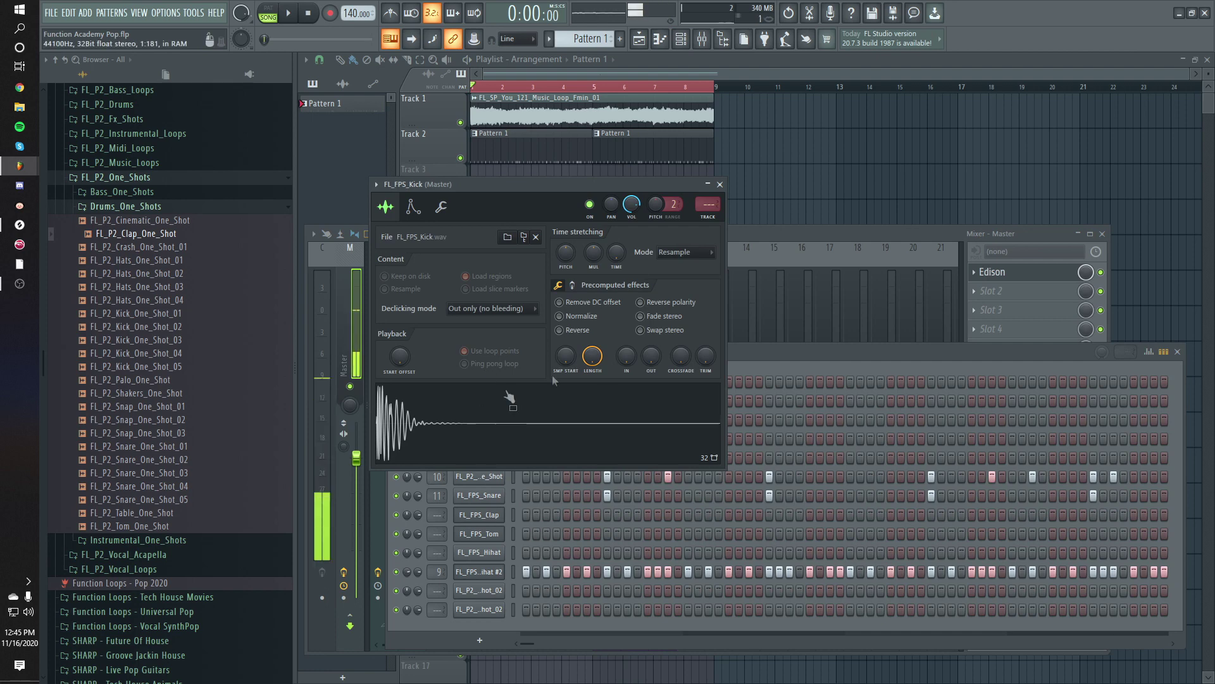
{"action": "left_click", "coordinate": [760, 354]}
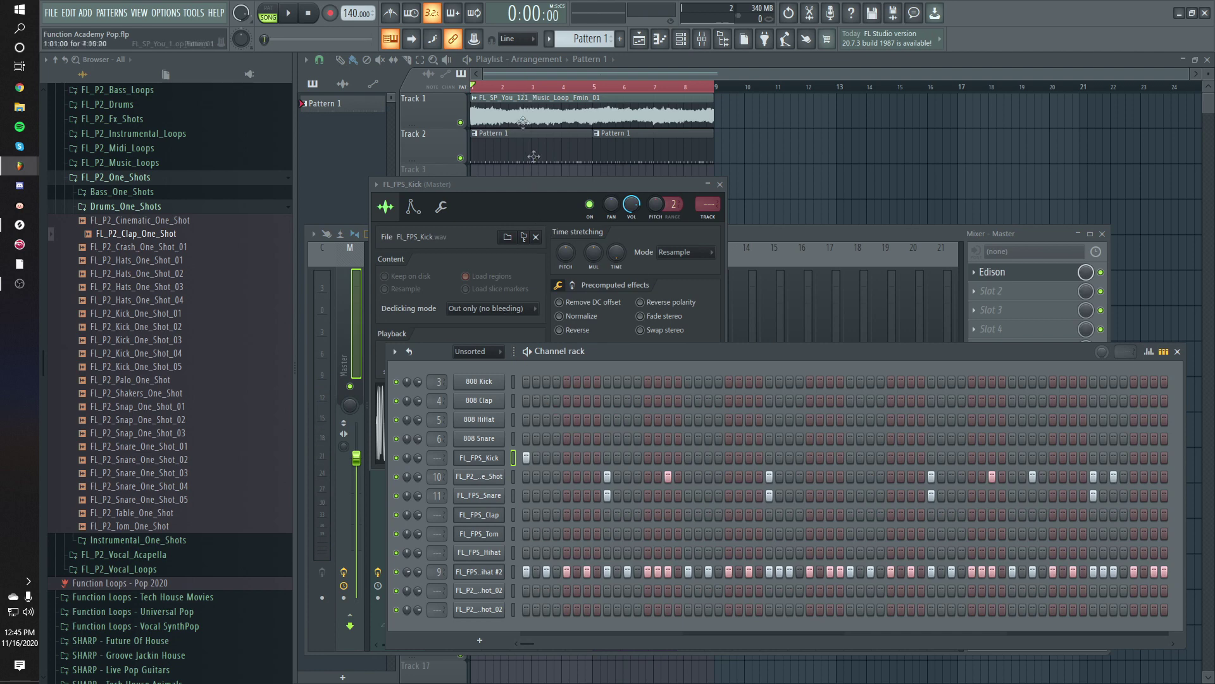
- Program FL_FPS_Kick hits on steps 13, 33 and 45 during song playback, clearing the trial hit on step 17
{"action": "left_click", "coordinate": [627, 457]}
{"action": "key", "text": "space"}
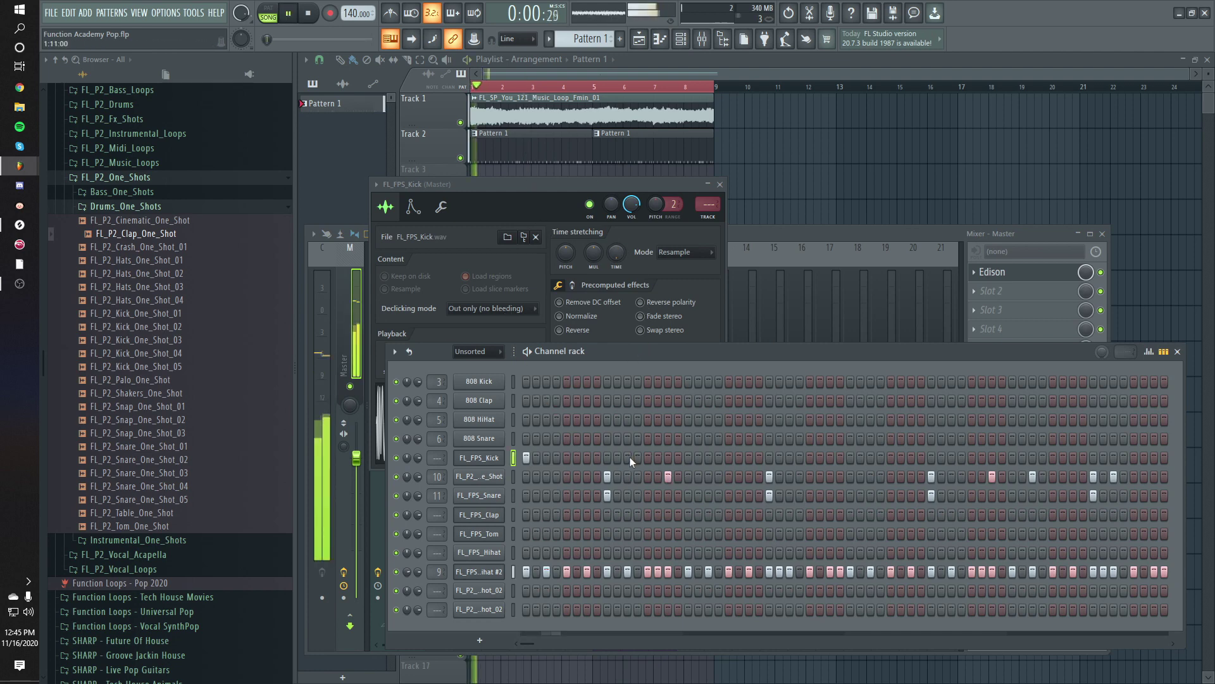
{"action": "left_click", "coordinate": [627, 457]}
{"action": "left_click", "coordinate": [648, 457]}
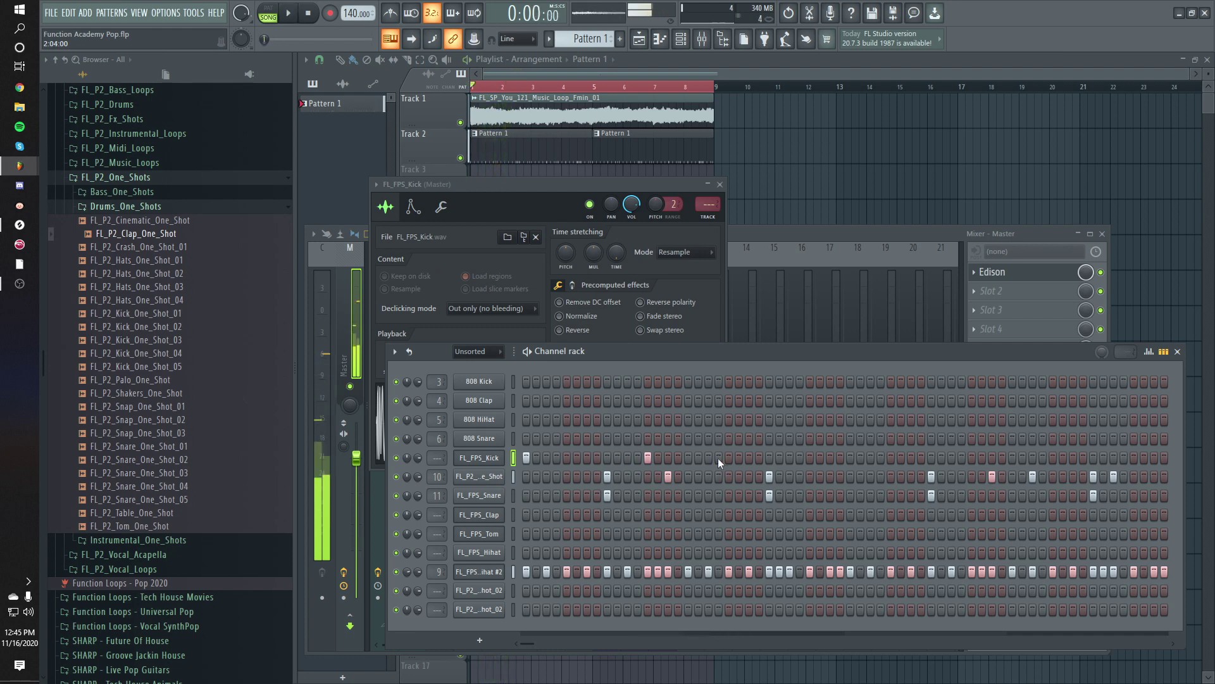
{"action": "left_click", "coordinate": [688, 457]}
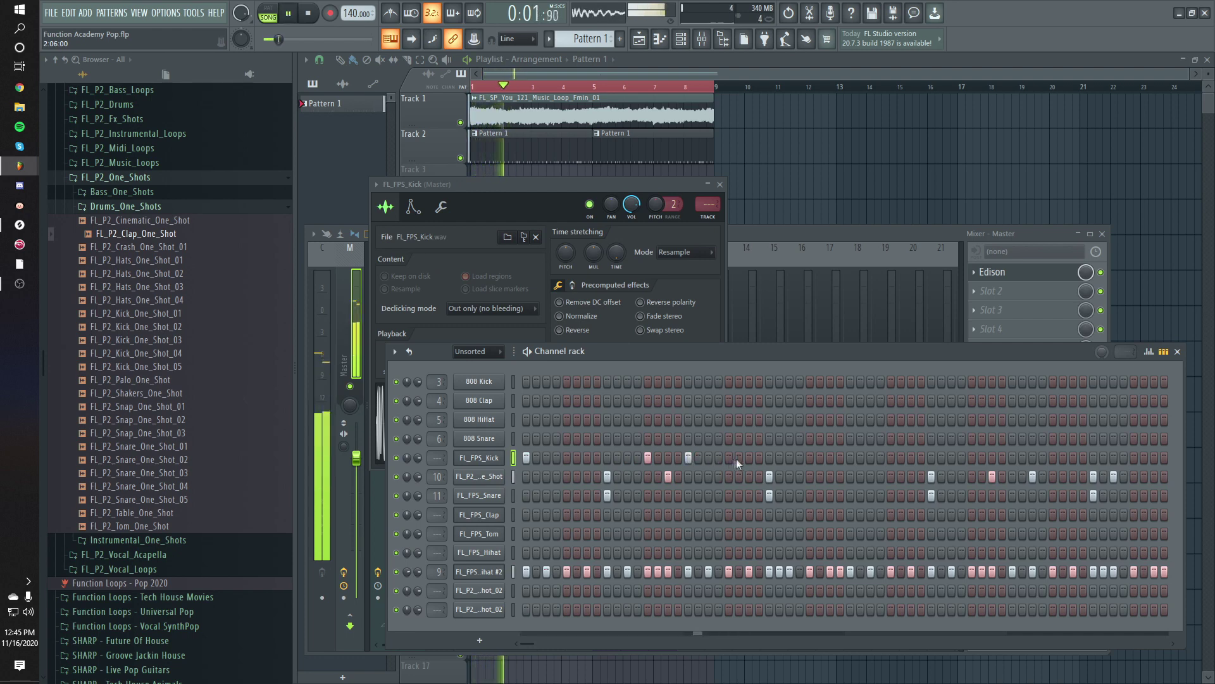
{"action": "left_click", "coordinate": [850, 457]}
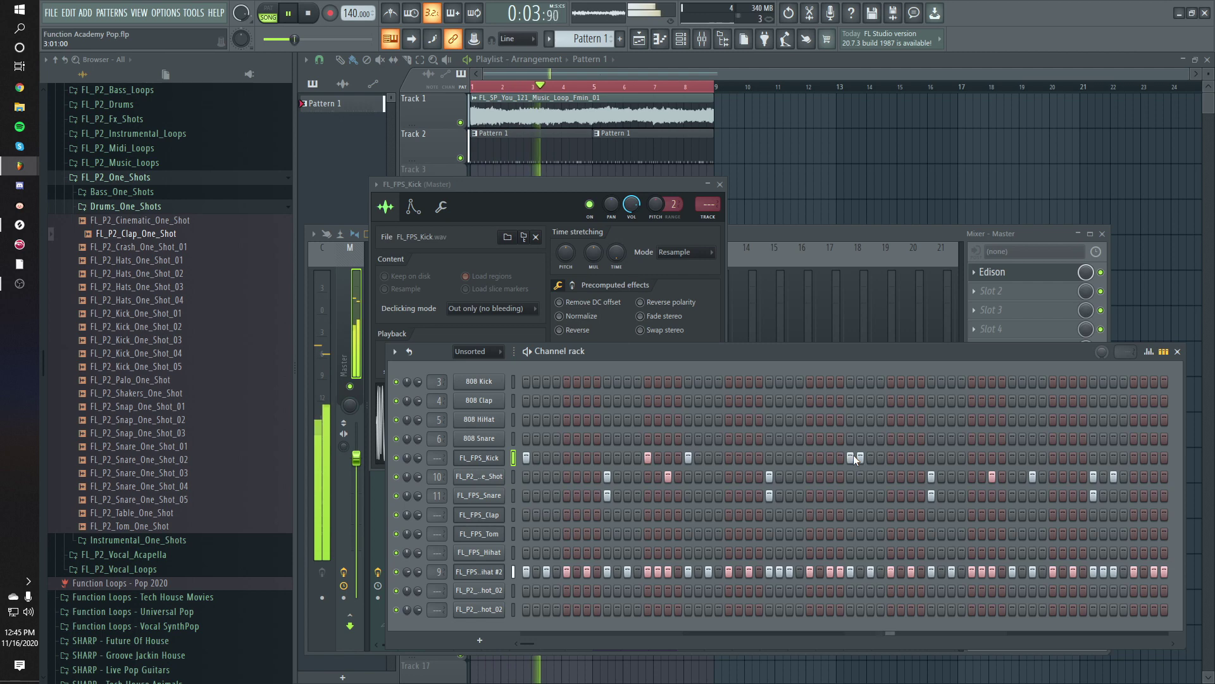
{"action": "left_click", "coordinate": [912, 457]}
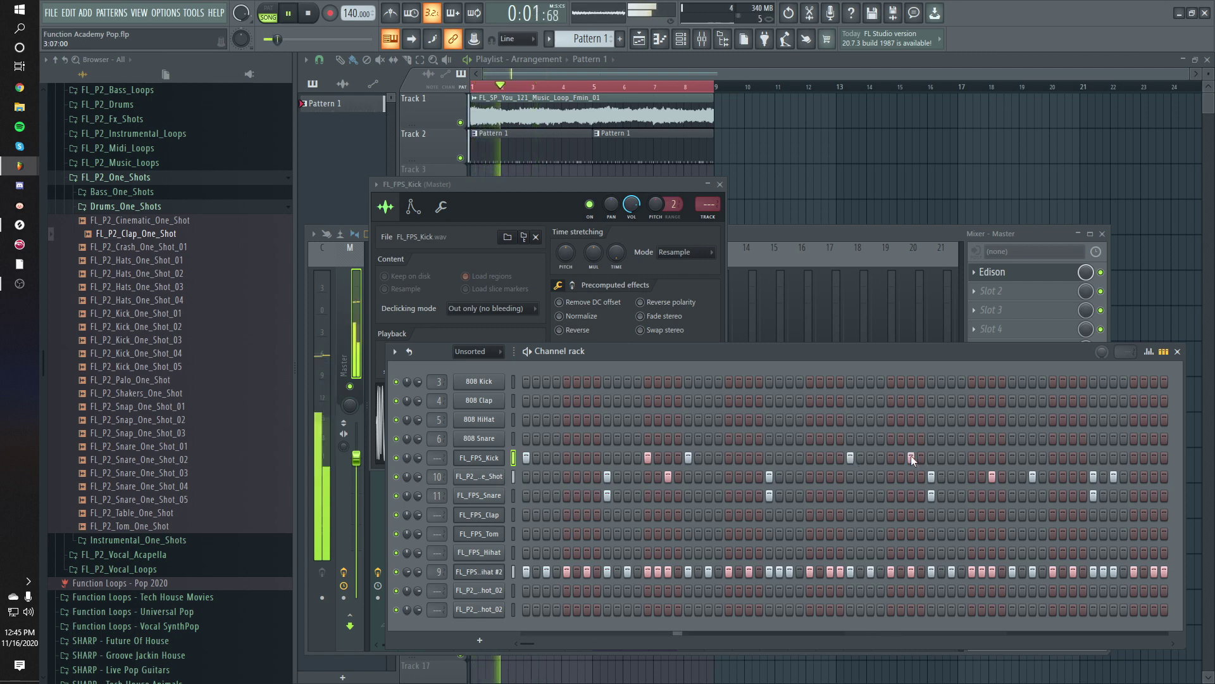
{"action": "left_click", "coordinate": [689, 457]}
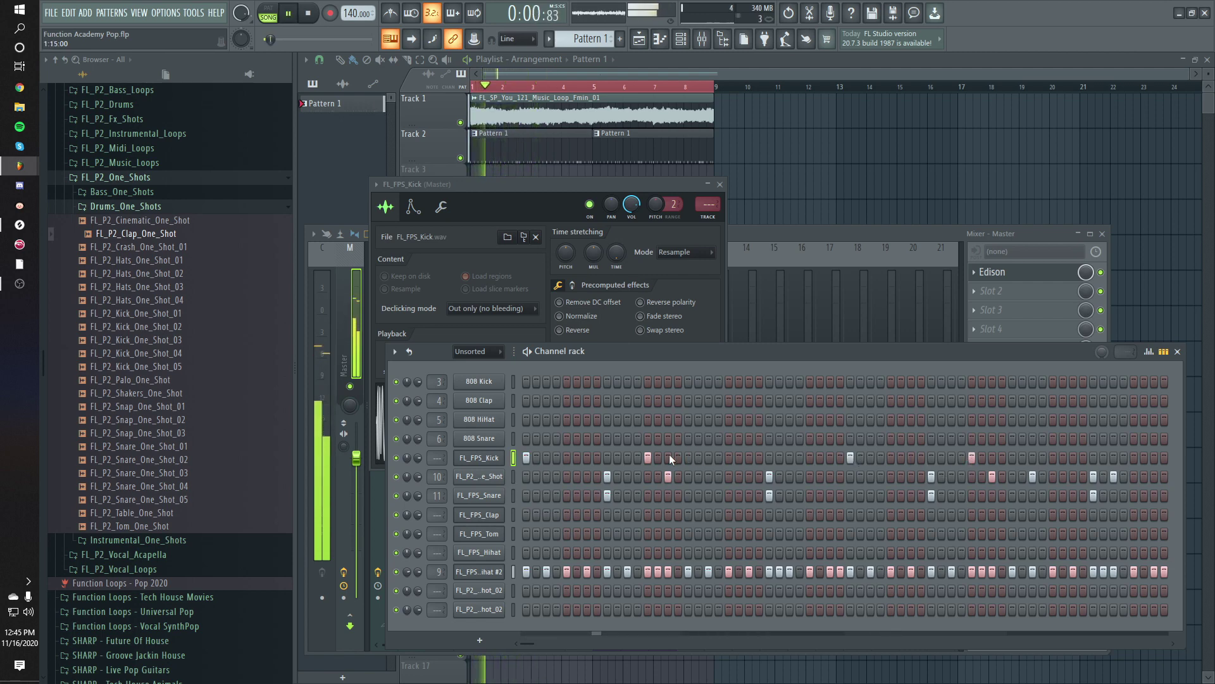
- Restart the song from the beginning and add an FL_FPS_Kick hit on step 19
{"action": "key", "text": "space"}
{"action": "key", "text": "space"}
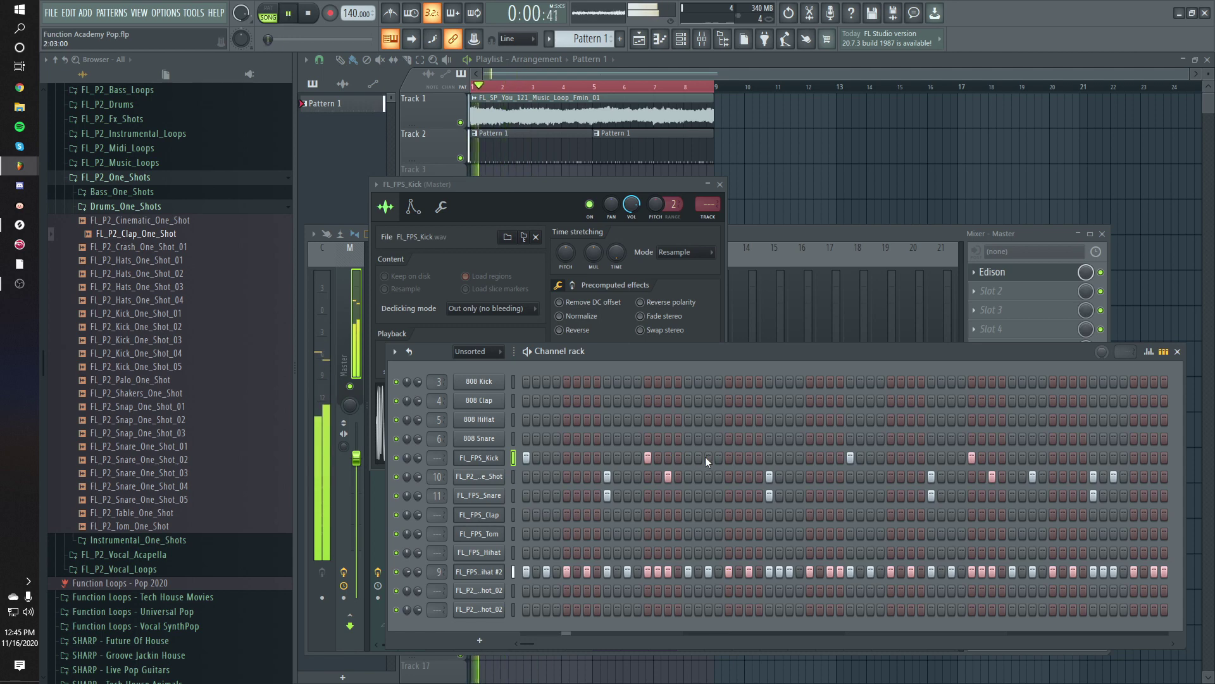
{"action": "left_click", "coordinate": [709, 457]}
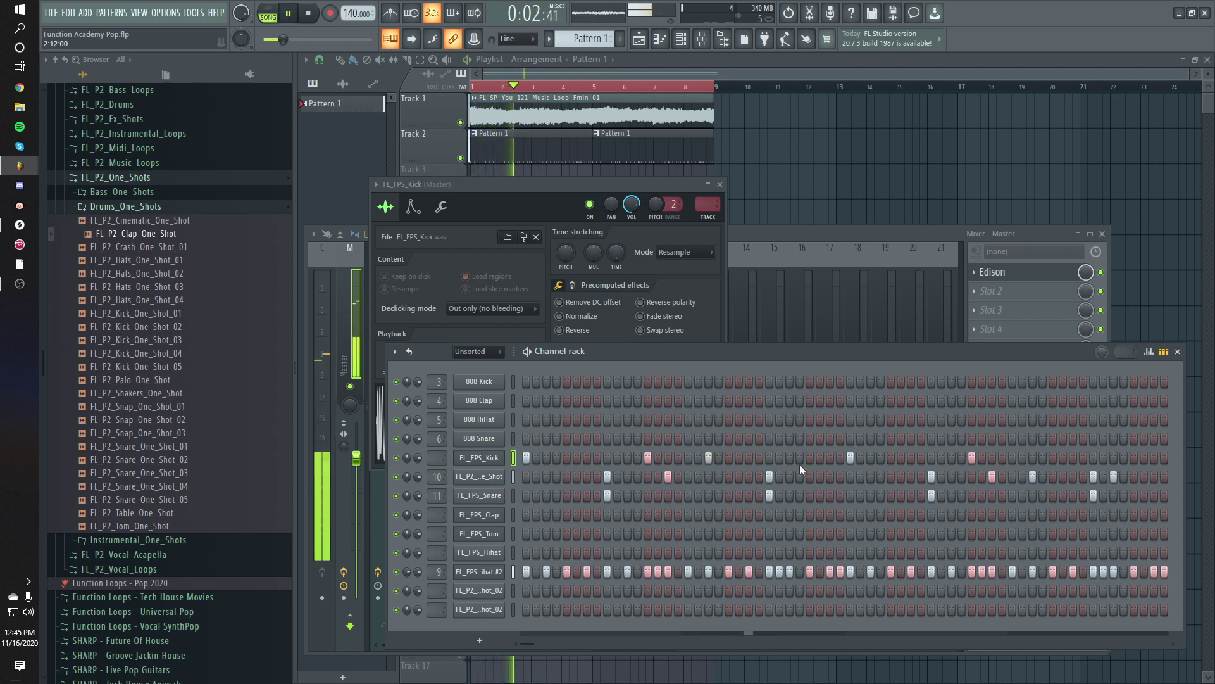
{"action": "left_click", "coordinate": [972, 457]}
{"action": "key", "text": "space"}
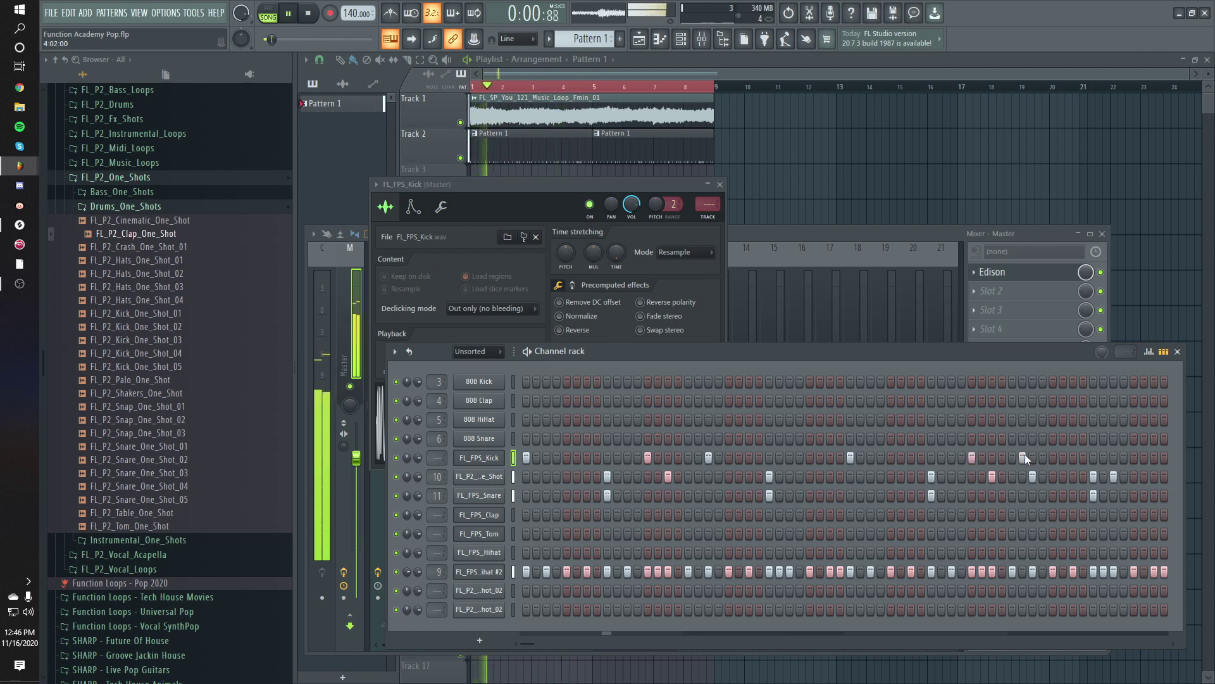
- Add FL_FPS_Kick hits on steps 51, 53 and 59, clear the one on step 50, and stop playback
{"action": "left_click", "coordinate": [1032, 457]}
{"action": "right_click", "coordinate": [1022, 457]}
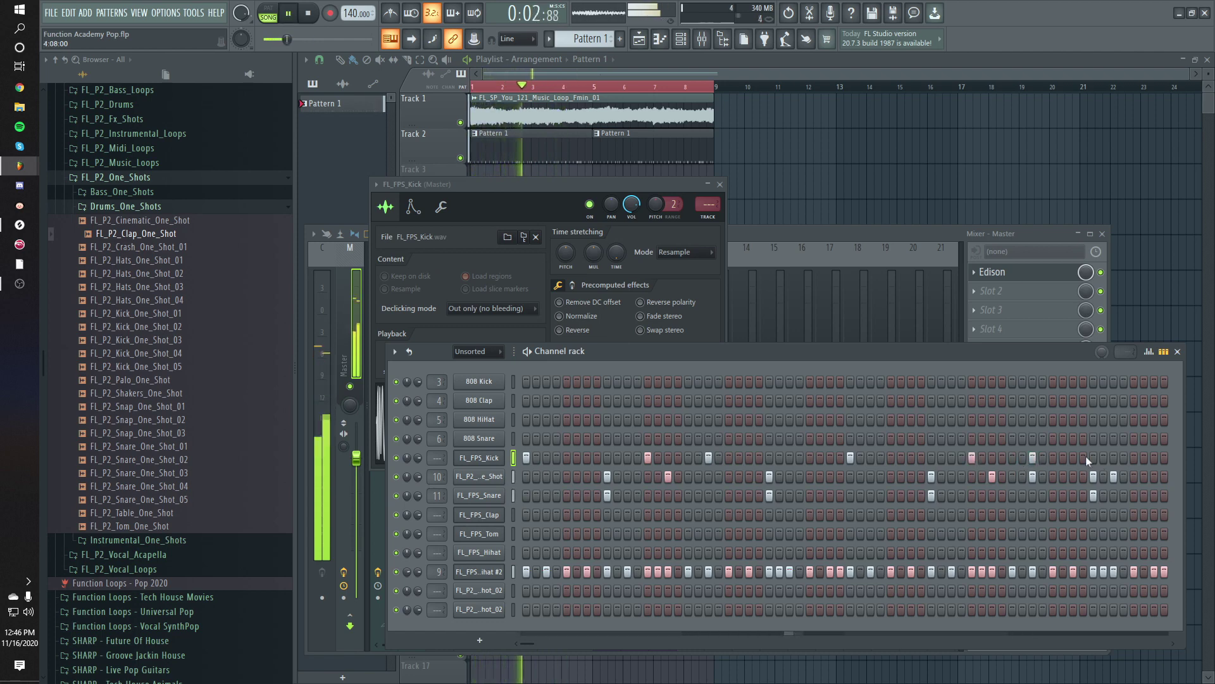
{"action": "left_click", "coordinate": [1113, 457]}
{"action": "left_click", "coordinate": [1053, 457]}
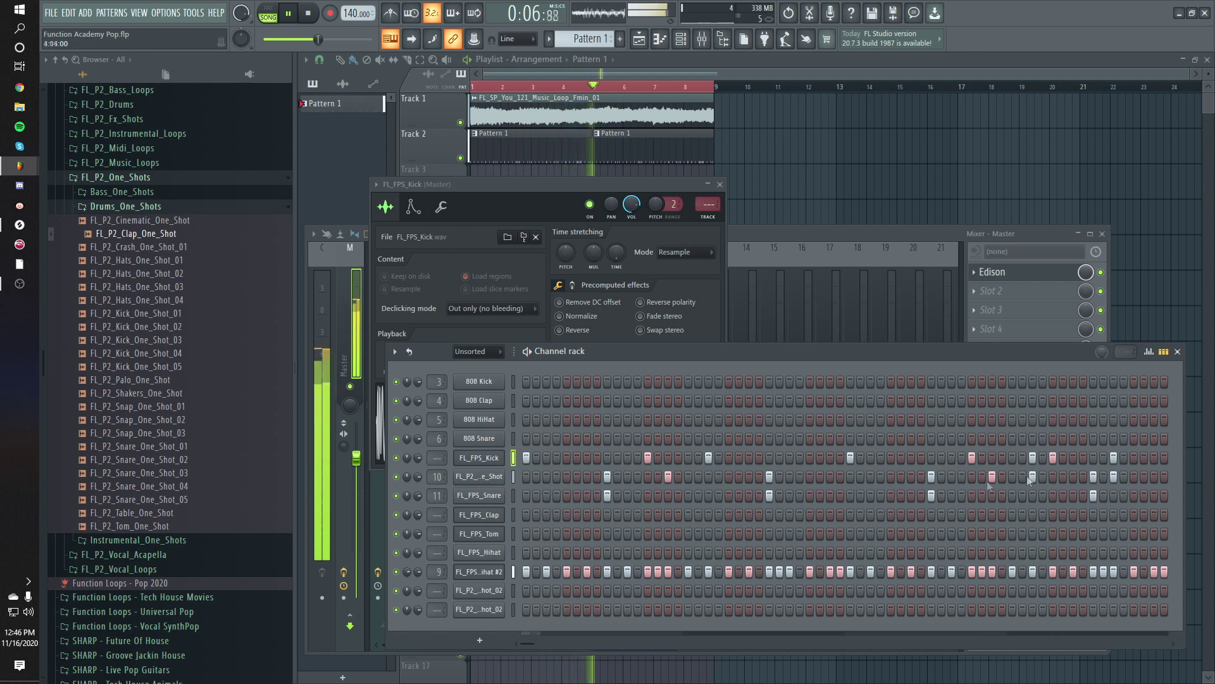
{"action": "key", "text": "space"}
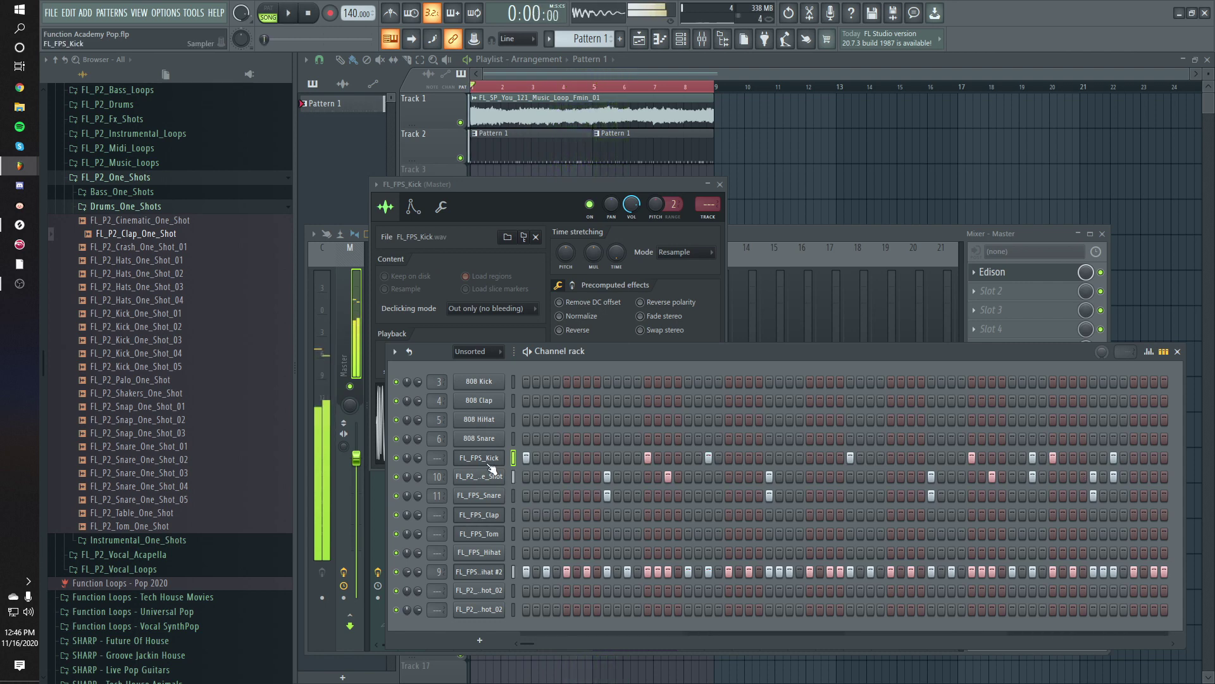
- Route FL_FPS_Kick to mixer track 8, named Kick, and load Fruity Compressor in its first effect slot
{"action": "left_click", "coordinate": [490, 468]}
{"action": "key", "text": "ctrl+l"}
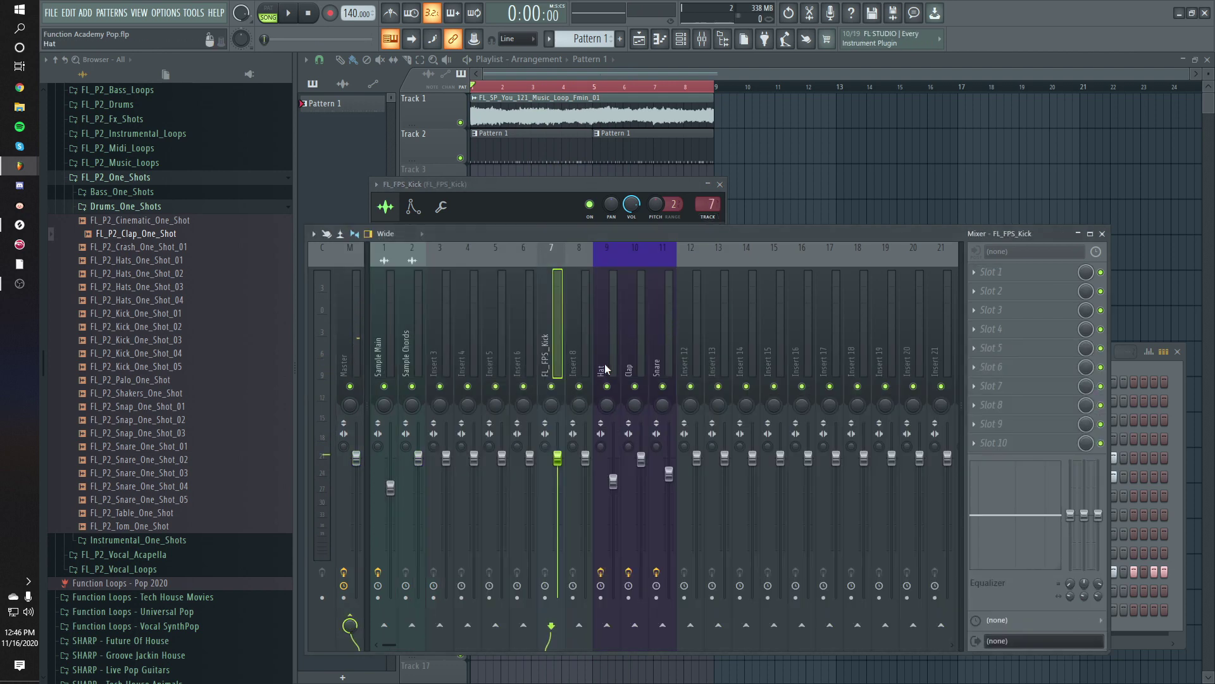
{"action": "left_click", "coordinate": [991, 272]}
{"action": "mouse_move", "coordinate": [990, 289]}
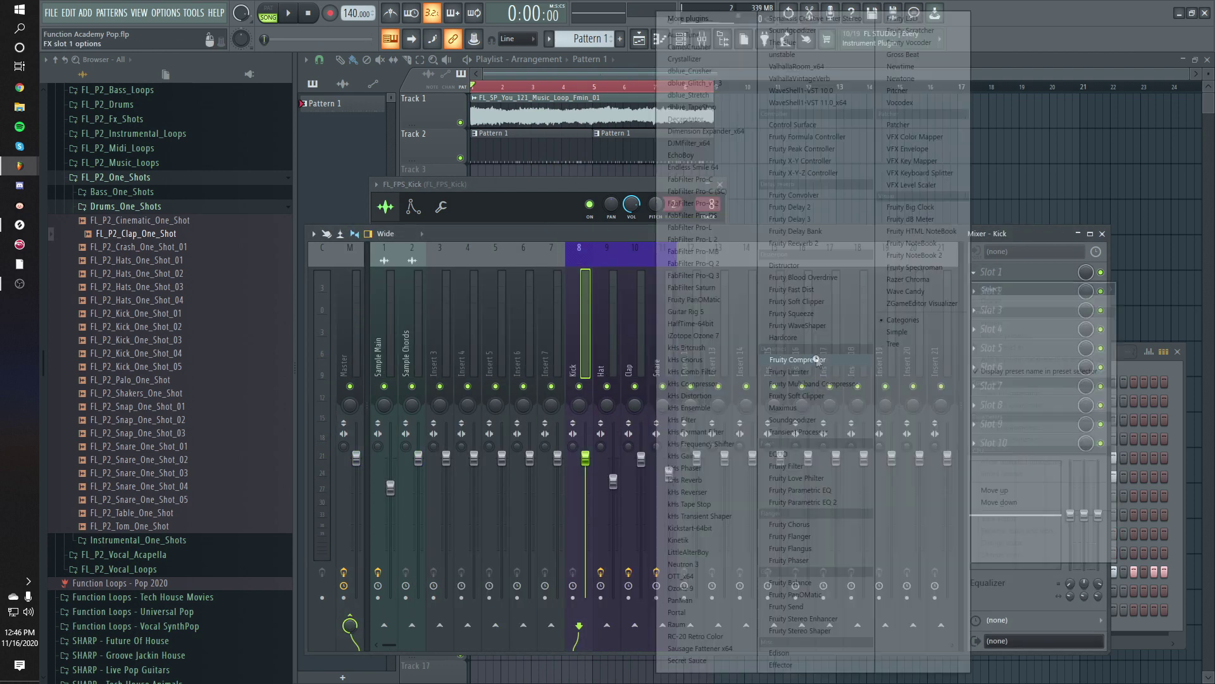
{"action": "left_click", "coordinate": [816, 359]}
- Apply the Drums preset to the Kick track's Fruity Compressor and close the plugin window
{"action": "left_click", "coordinate": [342, 151]}
{"action": "mouse_move", "coordinate": [370, 200]}
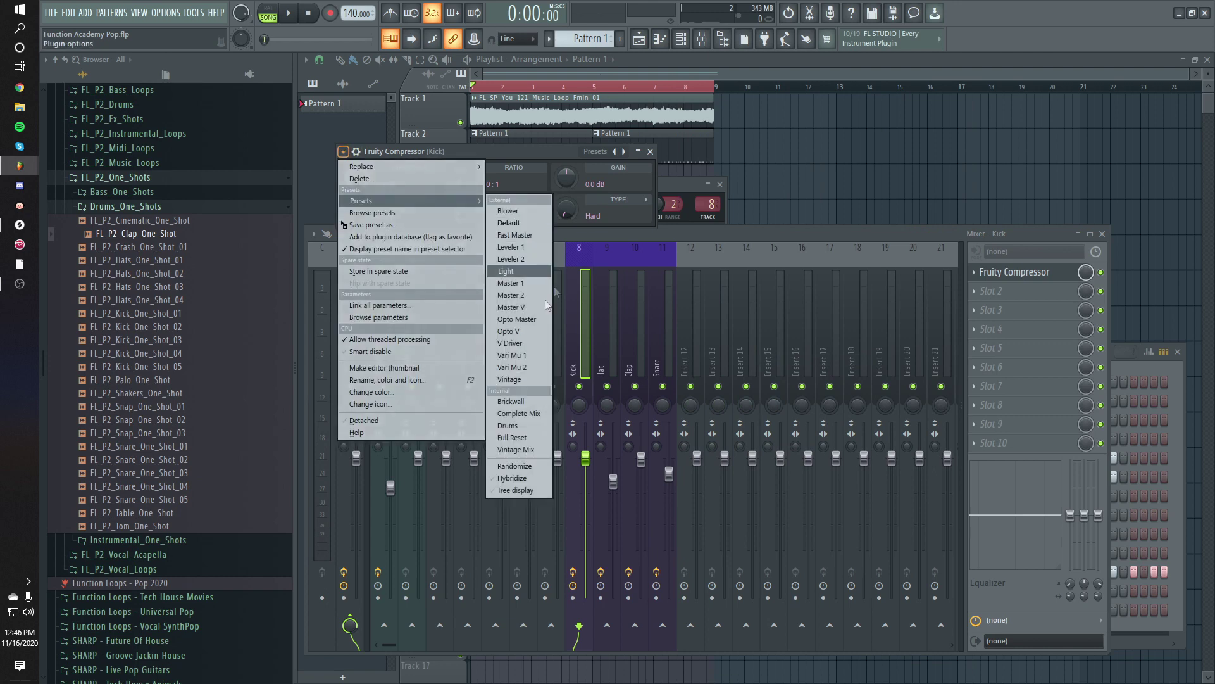
{"action": "left_click", "coordinate": [510, 426]}
{"action": "left_click", "coordinate": [650, 151]}
- Load Fruity Parametric EQ 2 in the Kick's second slot, cut band 1 slightly, and boost band 2 around 134 Hz during playback
{"action": "left_click", "coordinate": [1013, 290]}
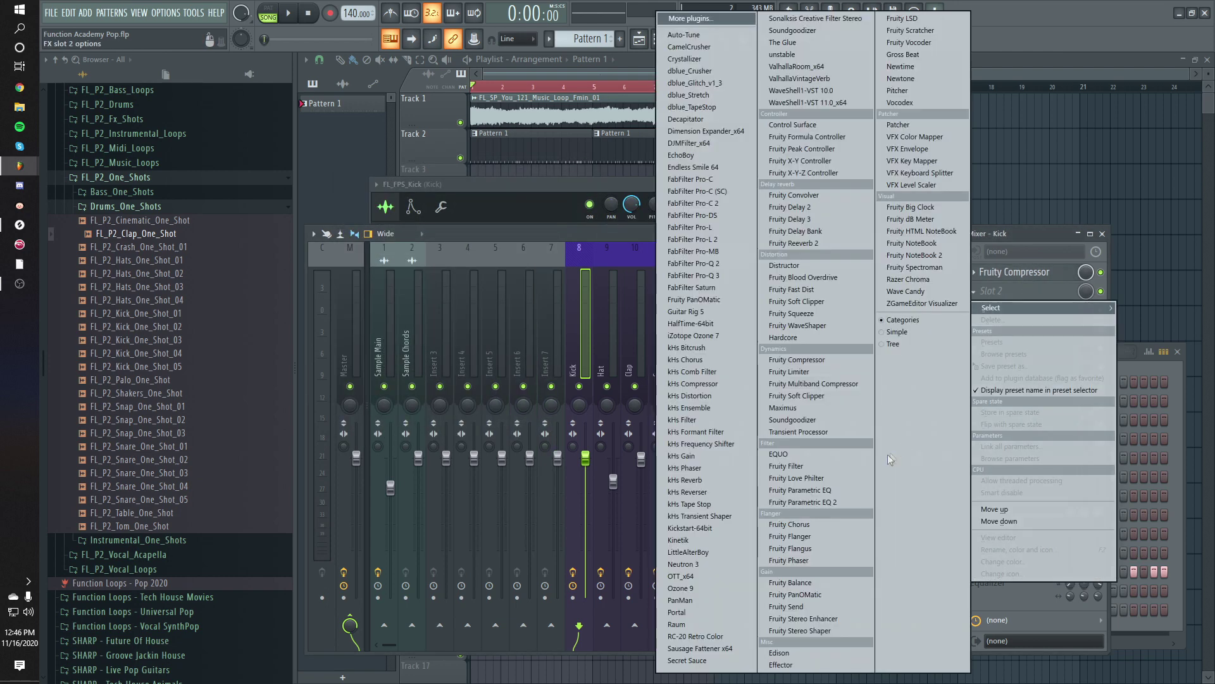
{"action": "left_click", "coordinate": [799, 502]}
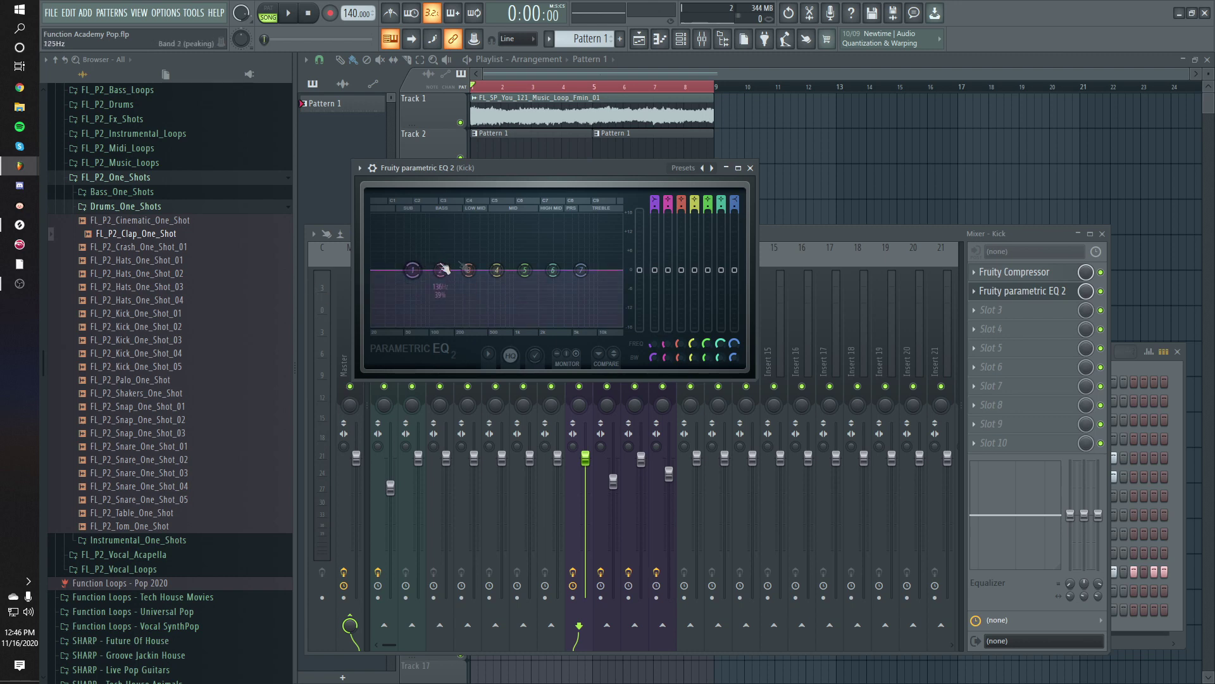
{"action": "left_click_drag", "start_coordinate": [525, 170], "coordinate": [625, 178]}
{"action": "key", "text": "space"}
{"action": "left_click_drag", "start_coordinate": [512, 279], "coordinate": [549, 284]}
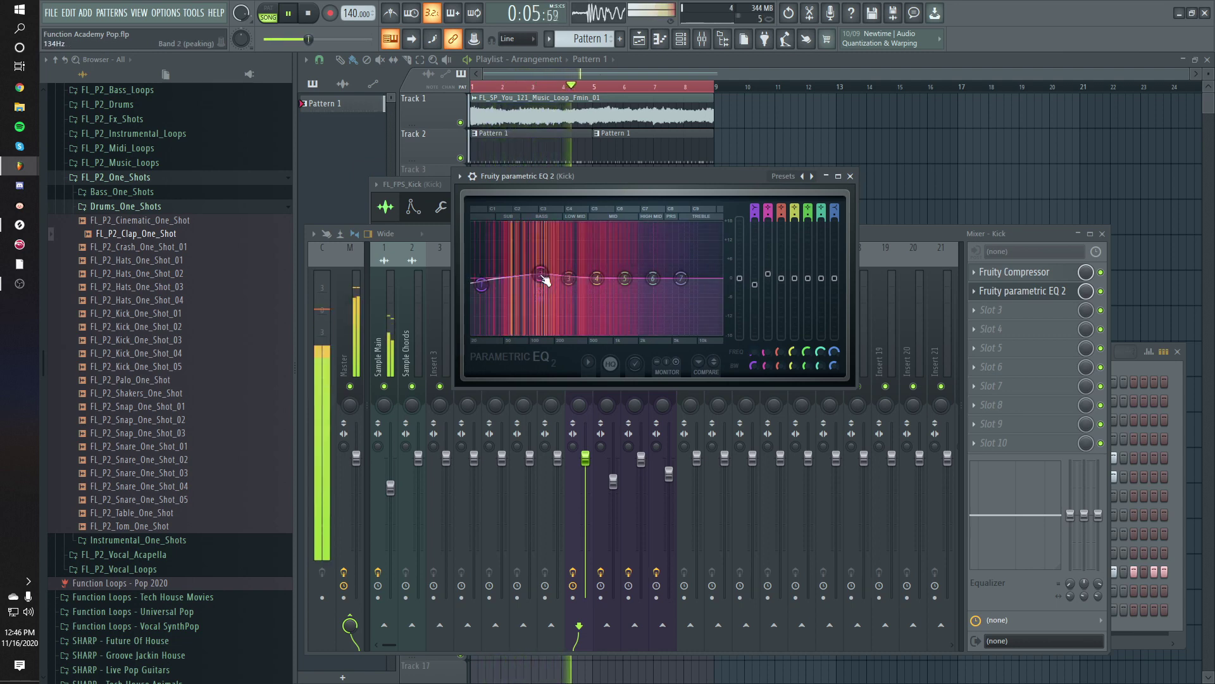
- Lower the Kick track's volume slightly in the mixer while the song plays, and stop playback
{"action": "left_click", "coordinate": [876, 230]}
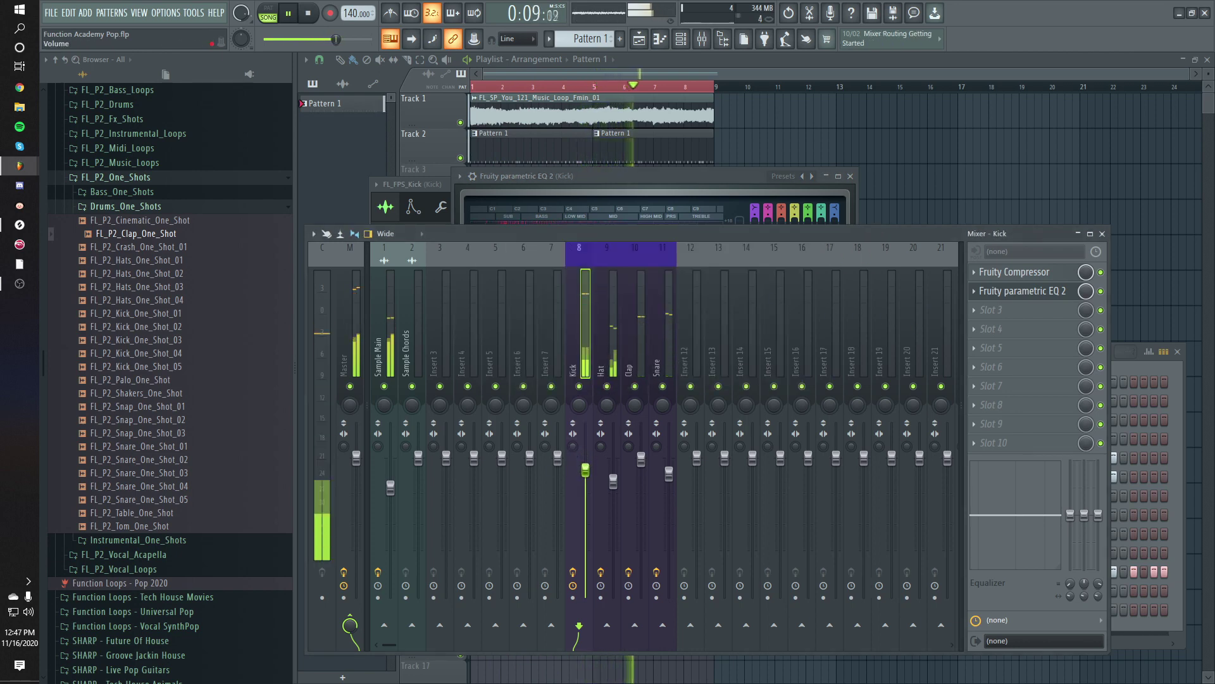
{"action": "left_click_drag", "start_coordinate": [586, 469], "coordinate": [586, 469]}
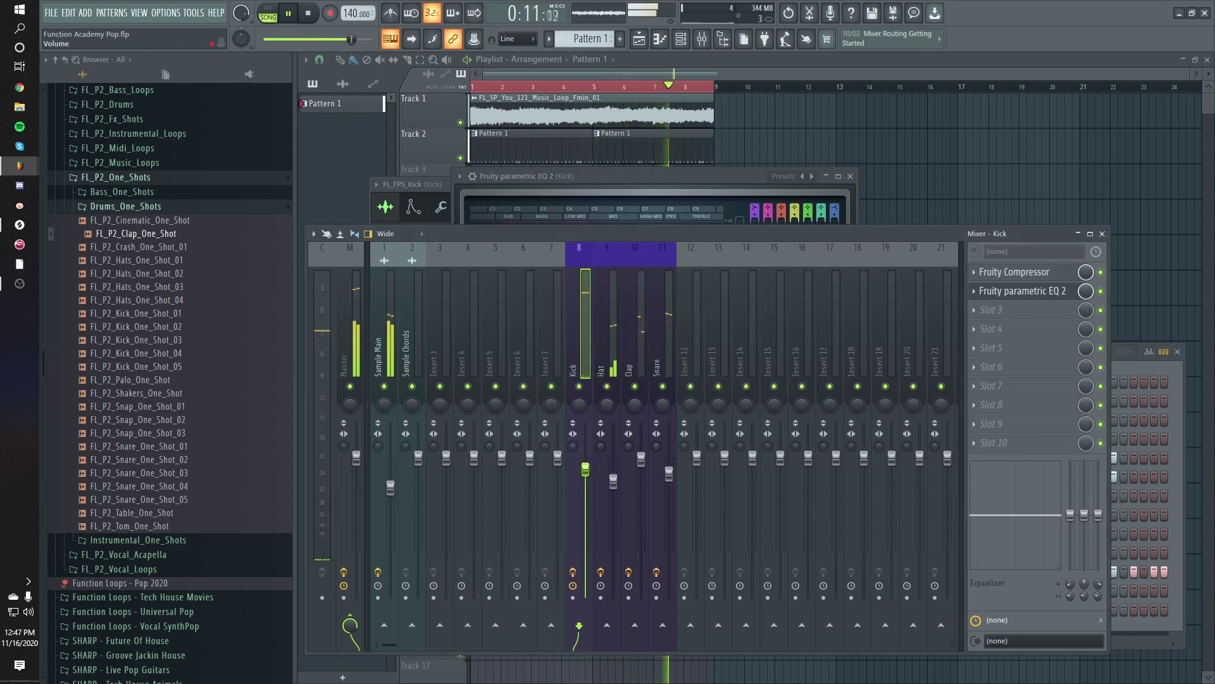
{"action": "left_click_drag", "start_coordinate": [351, 39], "coordinate": [367, 39]}
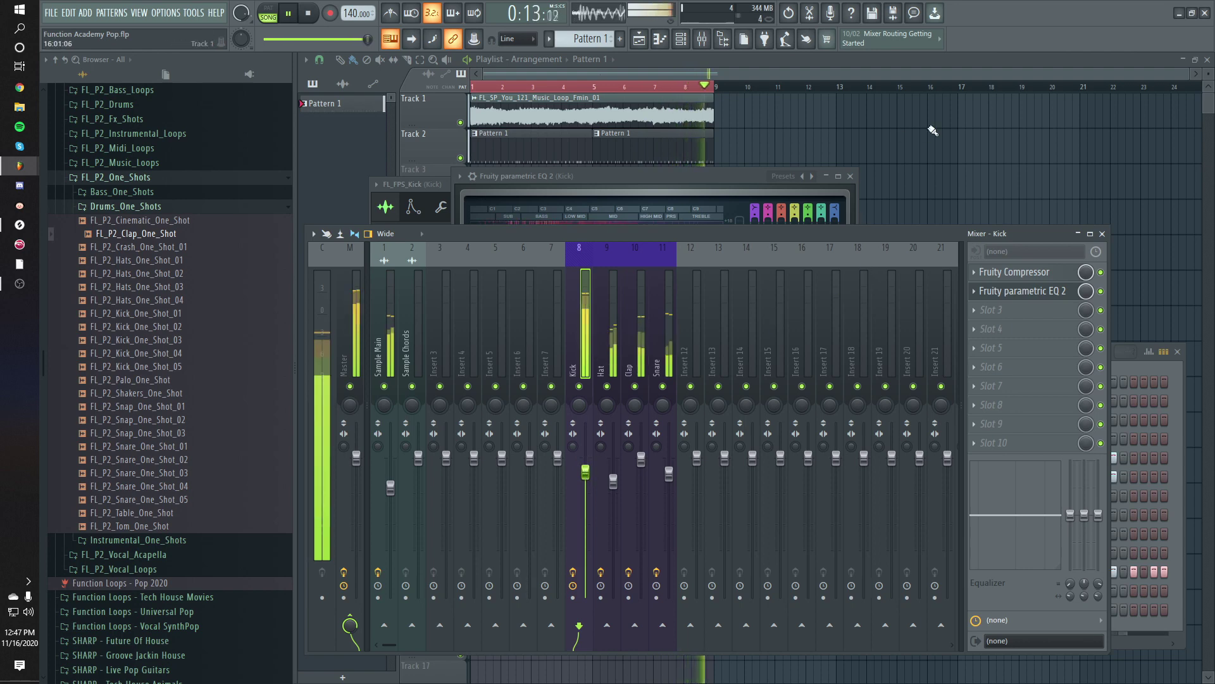
{"action": "key", "text": "space"}
- Open the FL_P2_Snare_One_Shot_02 channel, preview its sample, and place a hit on step 5
{"action": "left_click", "coordinate": [680, 38]}
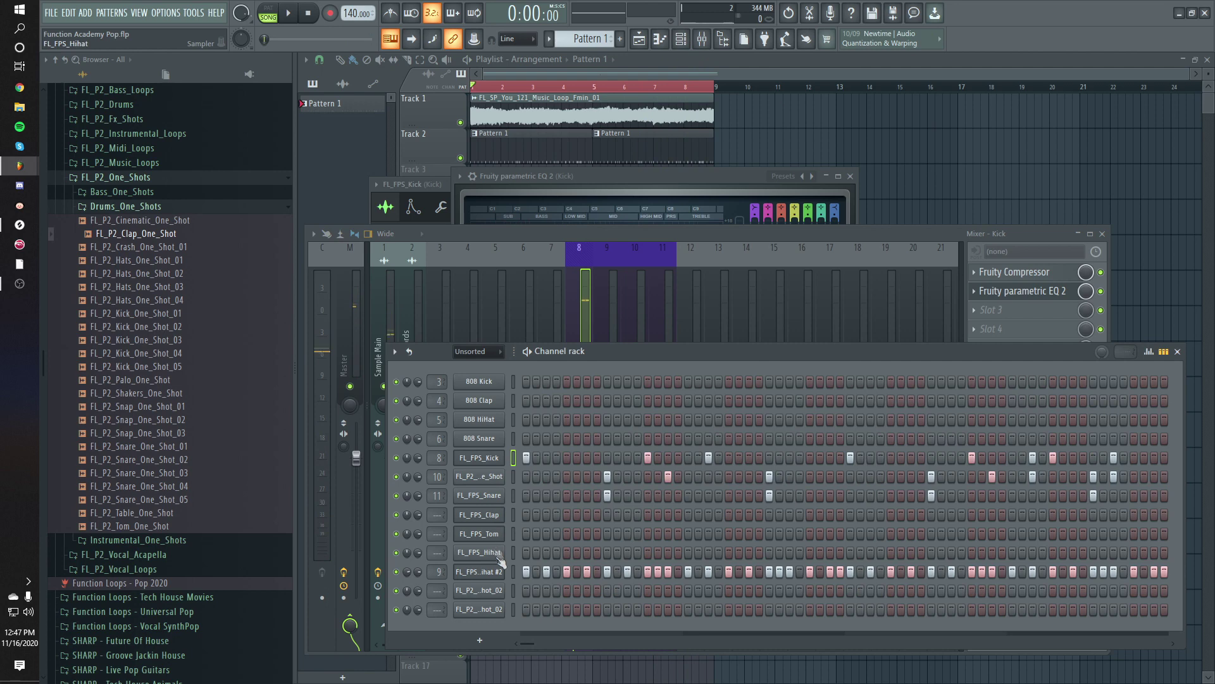
{"action": "left_click", "coordinate": [492, 612]}
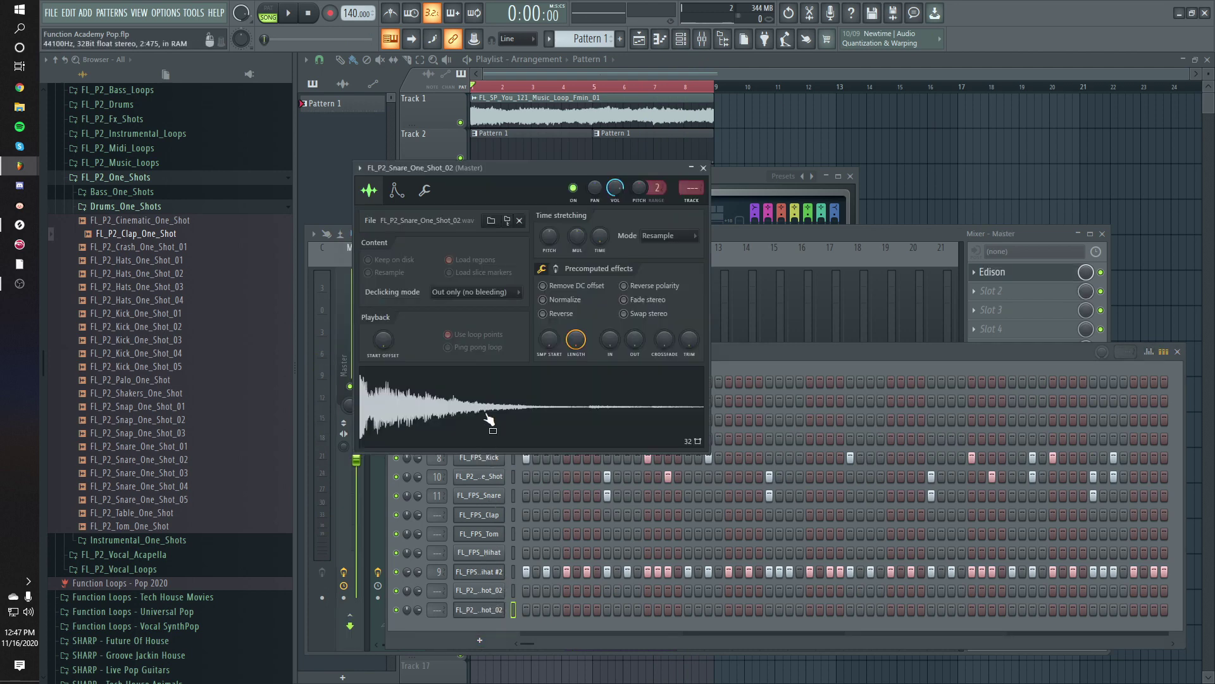
{"action": "left_click", "coordinate": [568, 607]}
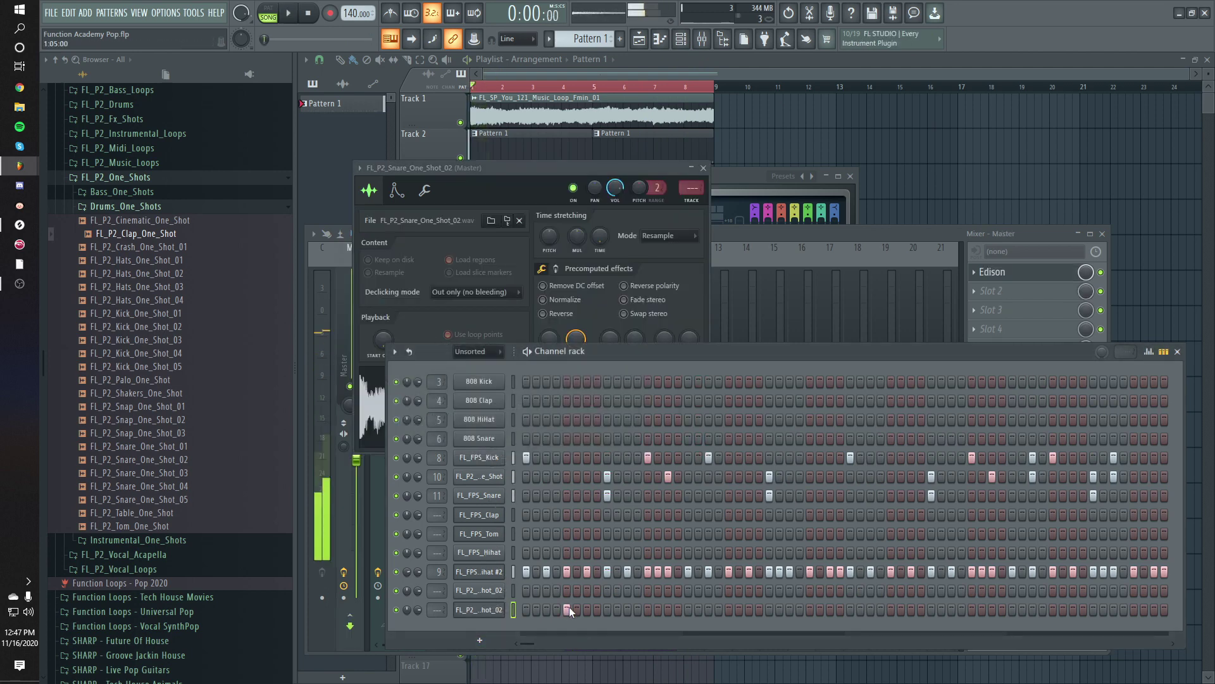
- Raise the pitch of the FL_P2_Snare_One_Shot_02 sample, preview it, and route the channel to the Off snare mixer track
{"action": "left_click", "coordinate": [493, 611]}
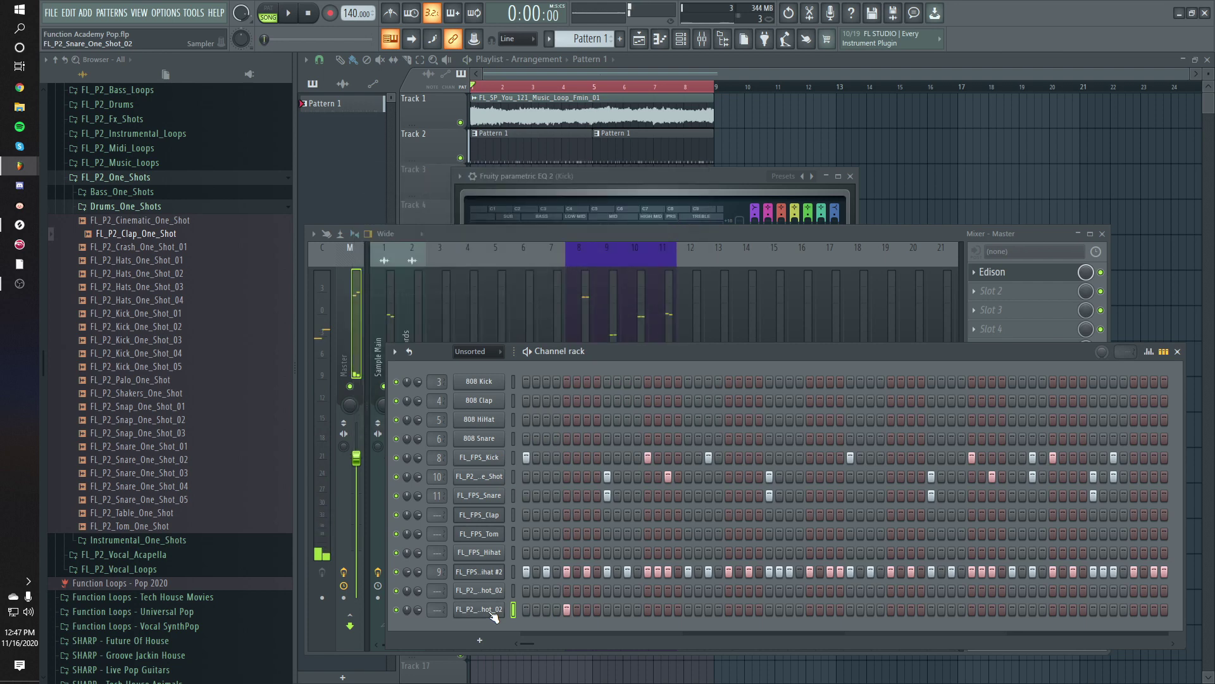
{"action": "left_click", "coordinate": [492, 610]}
{"action": "left_click_drag", "start_coordinate": [640, 339], "coordinate": [640, 285]}
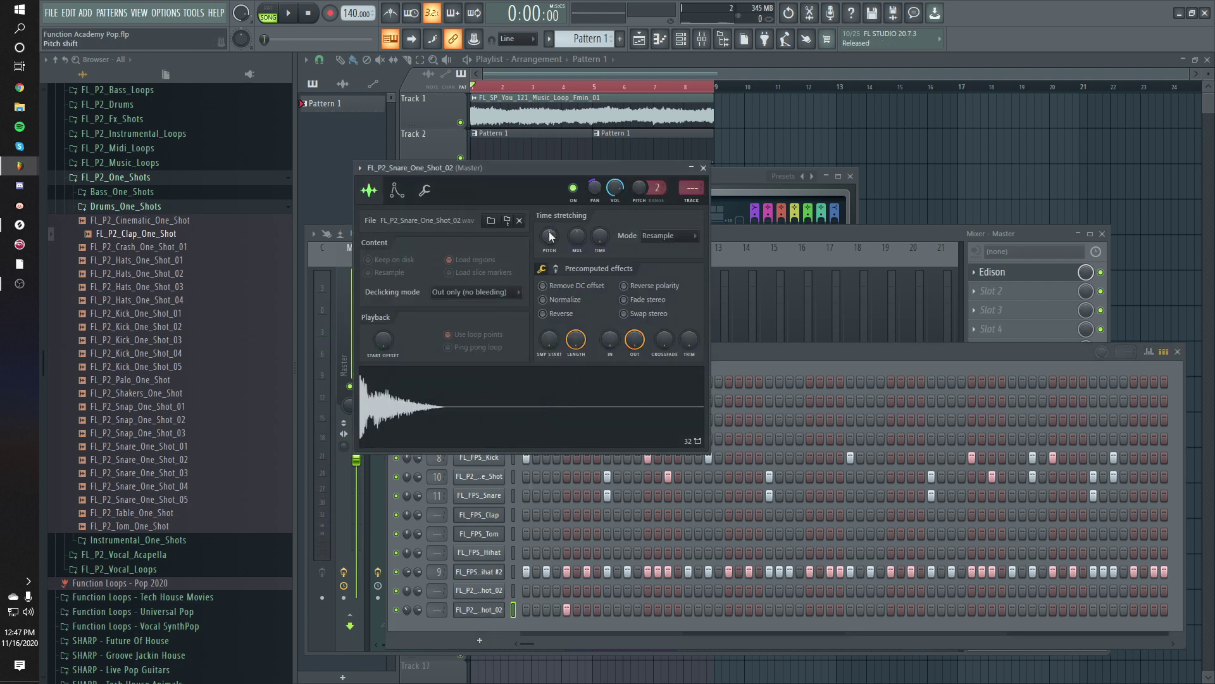
{"action": "left_click", "coordinate": [495, 422]}
{"action": "left_click", "coordinate": [510, 421]}
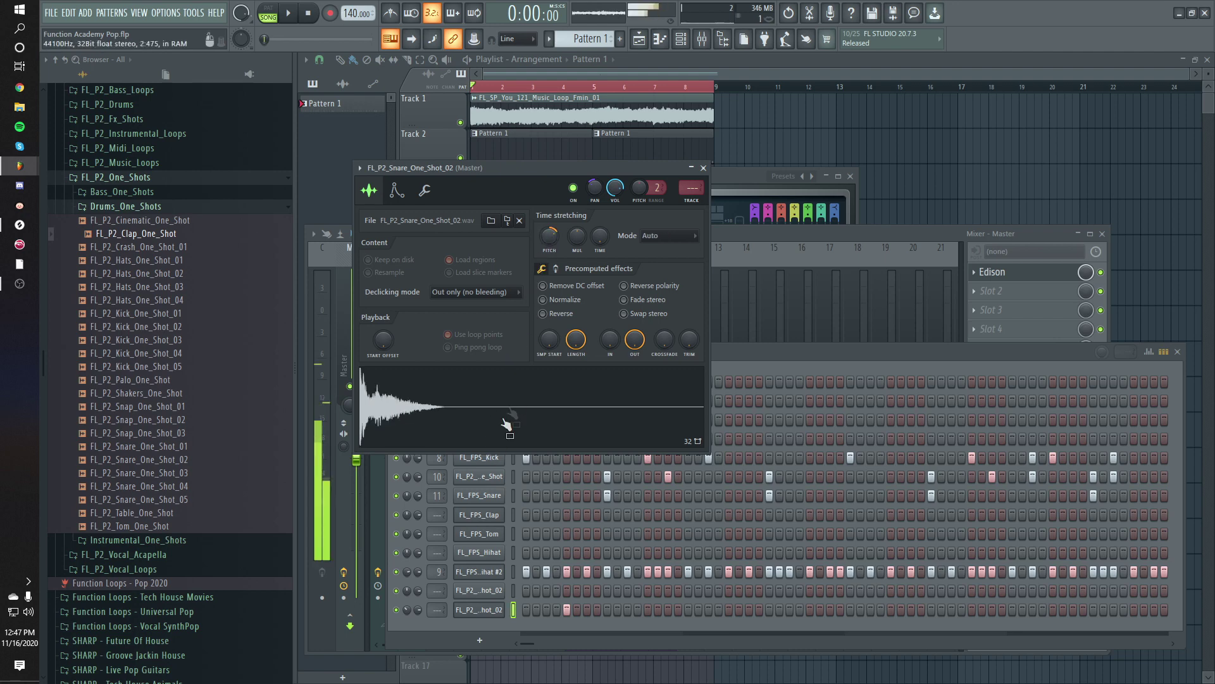
{"action": "left_click", "coordinate": [692, 200]}
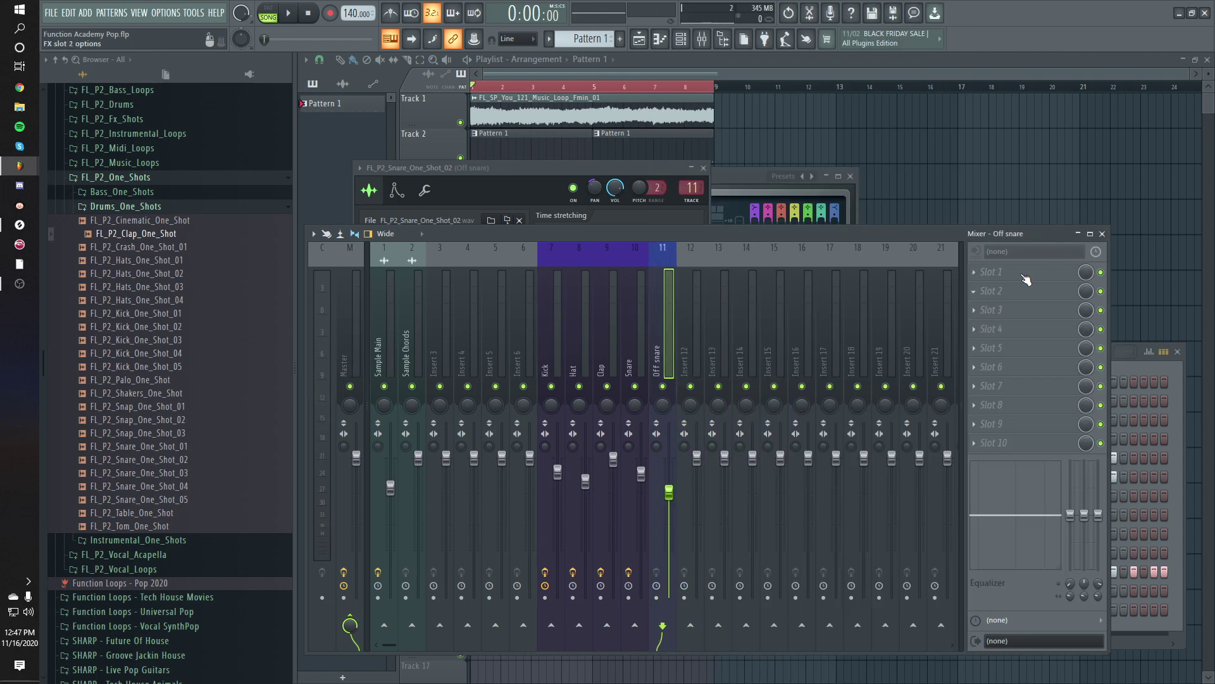
{"action": "left_click", "coordinate": [1032, 290]}
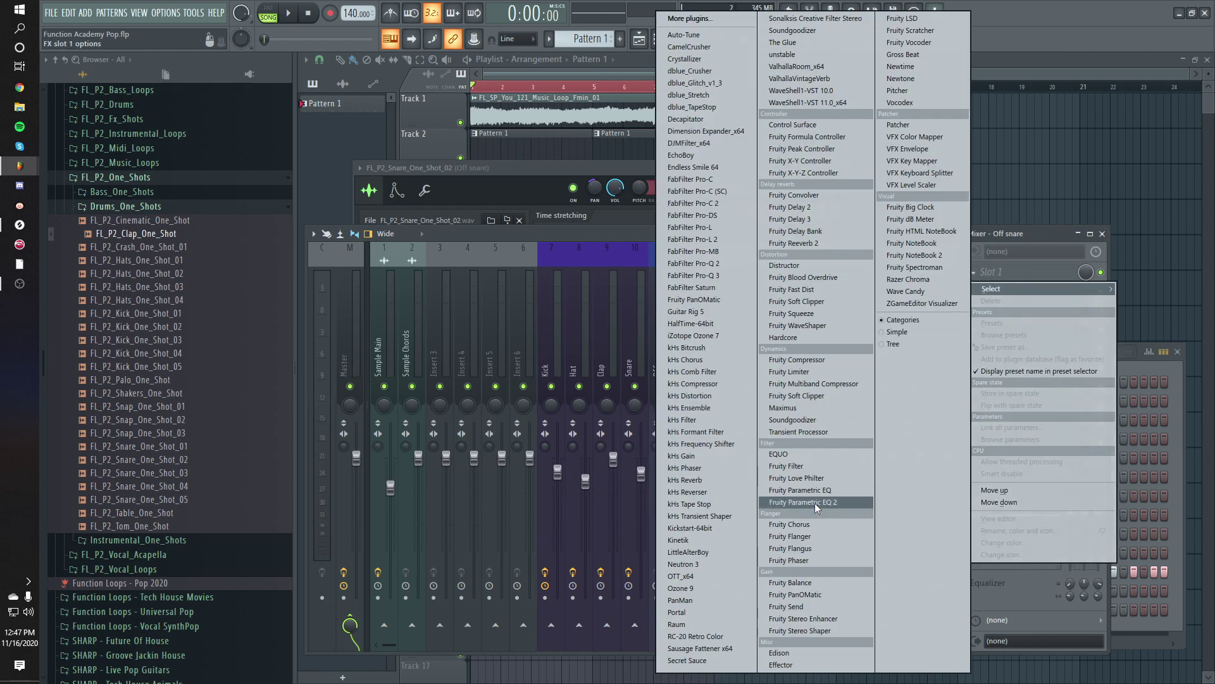
{"action": "left_click", "coordinate": [823, 499]}
{"action": "left_click", "coordinate": [836, 459]}
{"action": "left_click", "coordinate": [643, 333]}
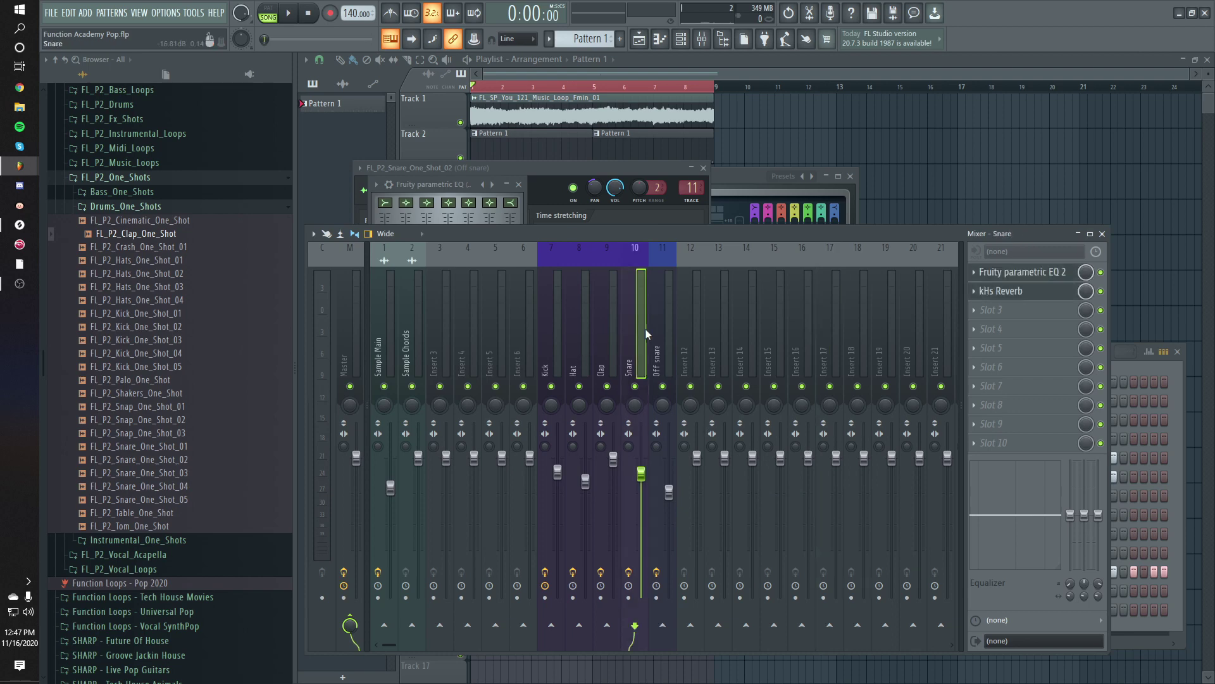
{"action": "left_click", "coordinate": [662, 331]}
{"action": "left_click", "coordinate": [1033, 276]}
{"action": "key", "text": "space"}
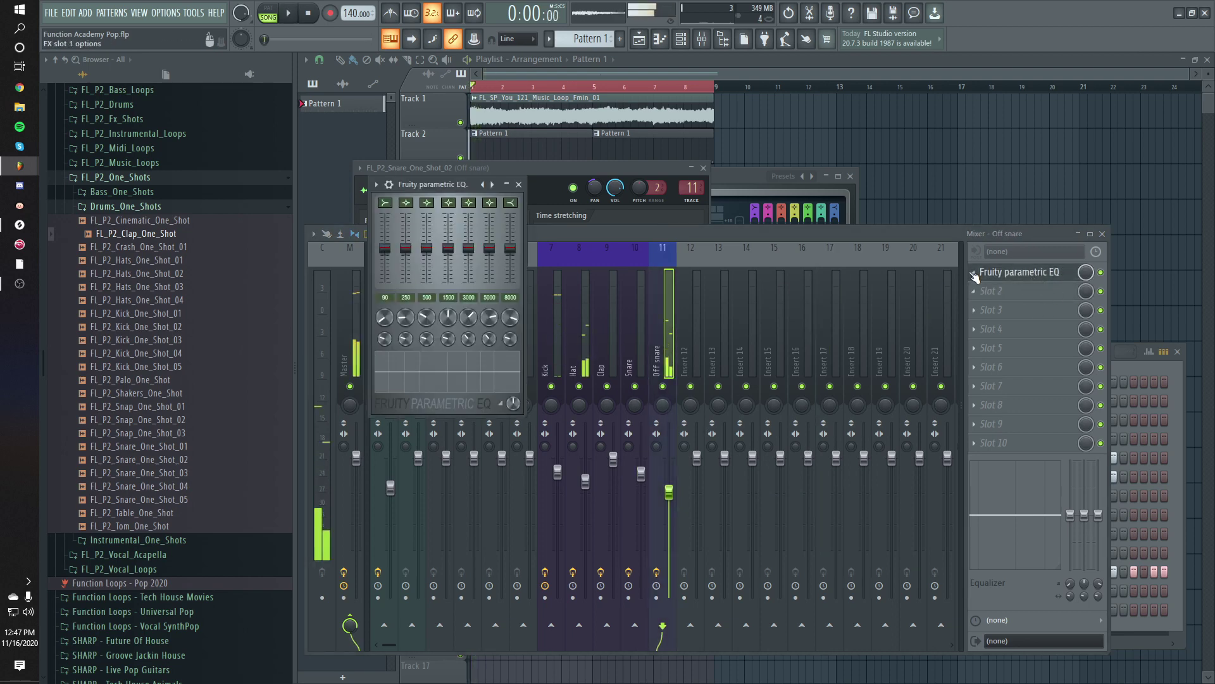
- Replace the Off snare track's first-slot equalizer with Fruity Parametric EQ 2 and pull band 1 fully down to cut the lows
{"action": "left_click", "coordinate": [974, 271]}
{"action": "mouse_move", "coordinate": [994, 289]}
{"action": "left_click", "coordinate": [821, 502]}
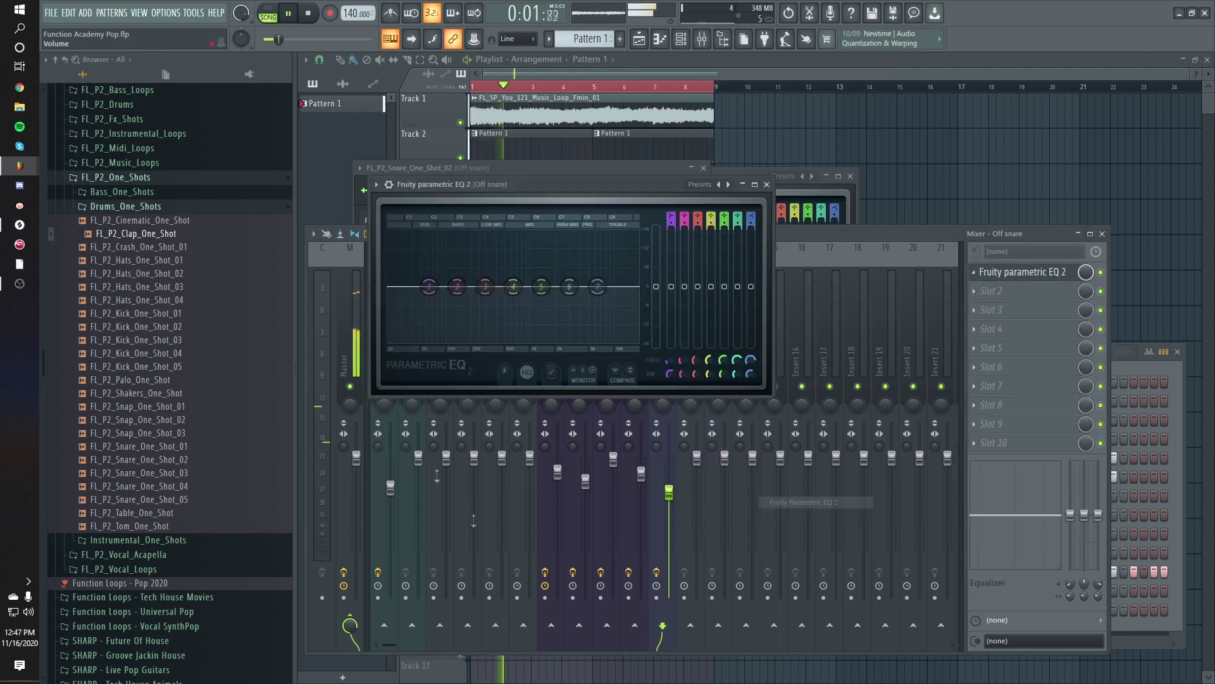
{"action": "left_click_drag", "start_coordinate": [431, 286], "coordinate": [497, 341]}
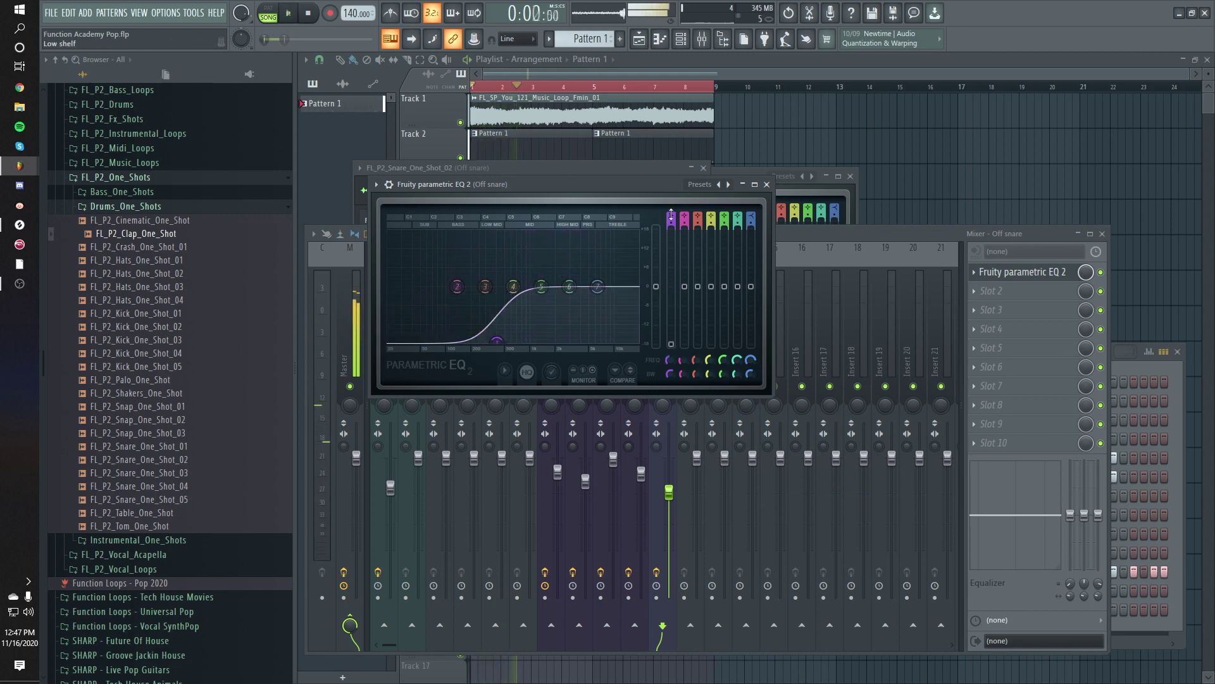
- Load kHs Reverb in the Off snare track's second slot and adjust its mix and its decay to about 4.2 s
{"action": "left_click", "coordinate": [1012, 294]}
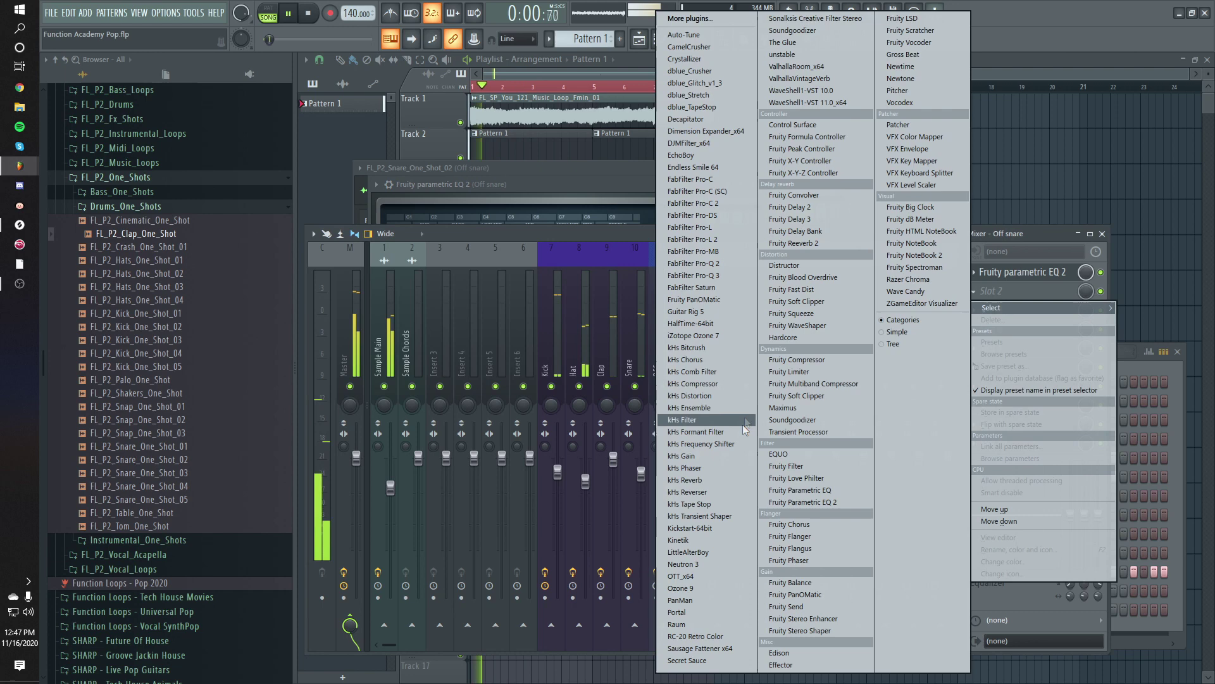
{"action": "left_click", "coordinate": [696, 479]}
{"action": "key", "text": "space"}
{"action": "mouse_move", "coordinate": [510, 329]}
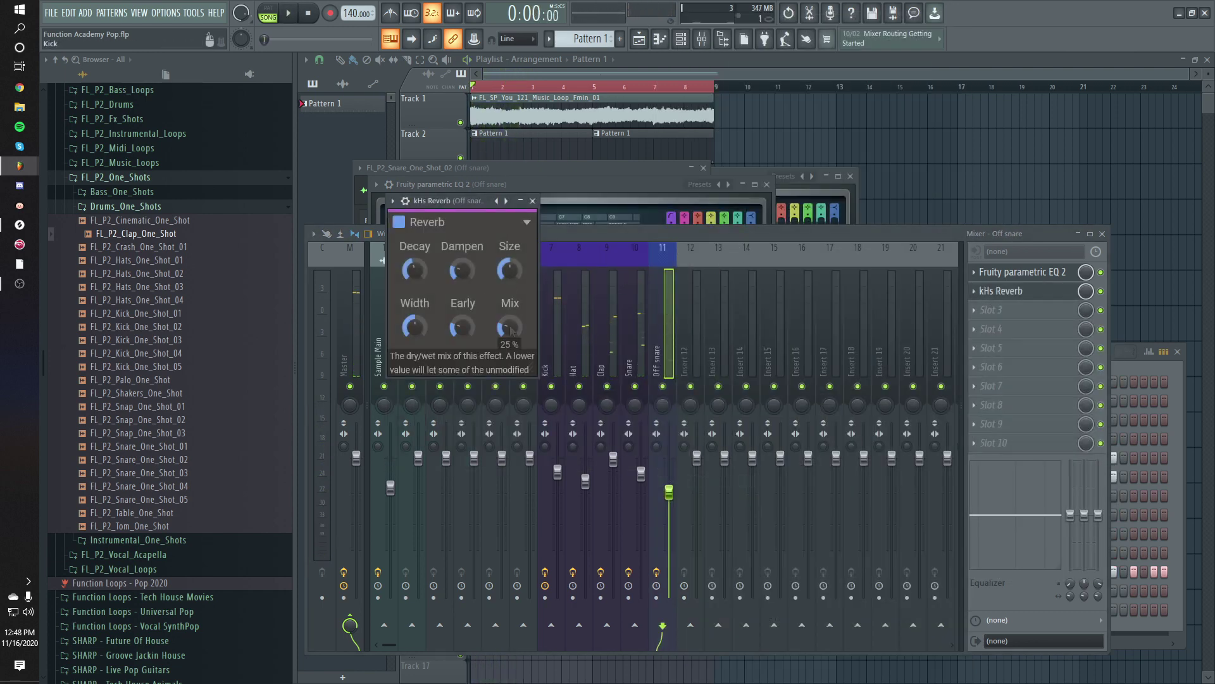
{"action": "left_click", "coordinate": [287, 10]}
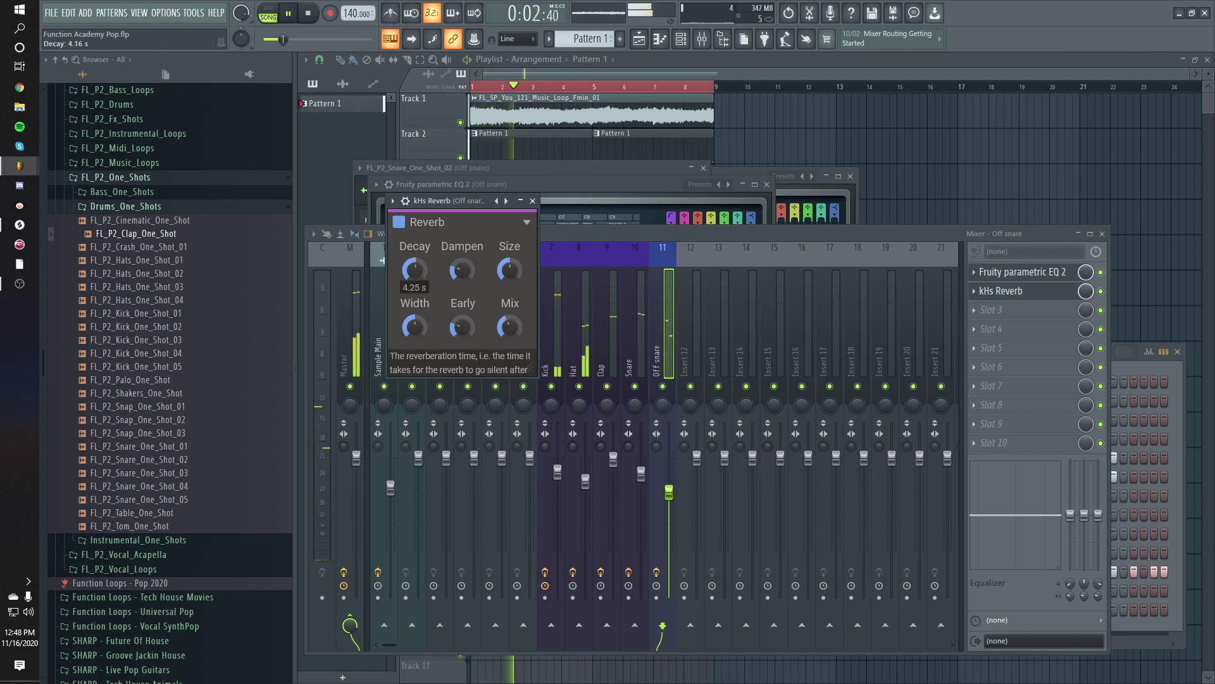
- Solo the Off snare track during playback, pan it to the left, and lower its volume
{"action": "left_click", "coordinate": [670, 275]}
{"action": "key", "text": "space"}
{"action": "key", "text": "space"}
{"action": "right_click", "coordinate": [663, 386]}
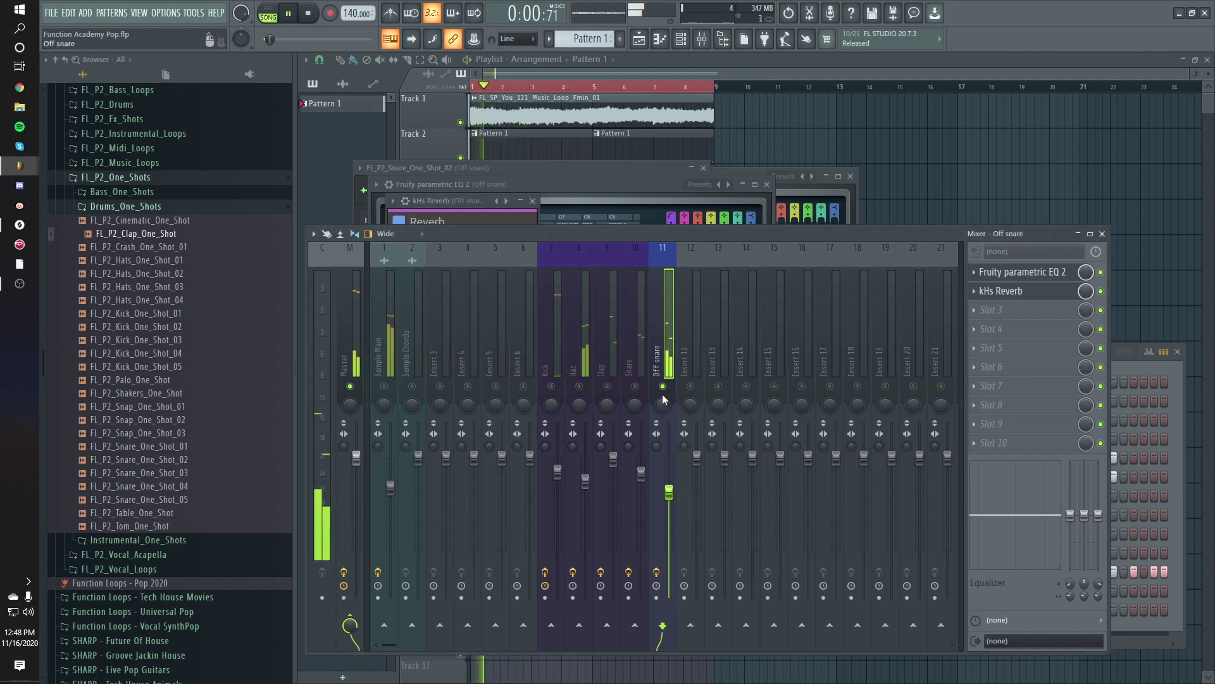
{"action": "left_click_drag", "start_coordinate": [662, 403], "coordinate": [662, 425]}
{"action": "left_click_drag", "start_coordinate": [670, 491], "coordinate": [669, 523]}
- Replay the soloed Off snare track a few times, and unsolo it to hear it in the full mix
{"action": "key", "text": "space"}
{"action": "key", "text": "space"}
{"action": "key", "text": "space"}
{"action": "key", "text": "space"}
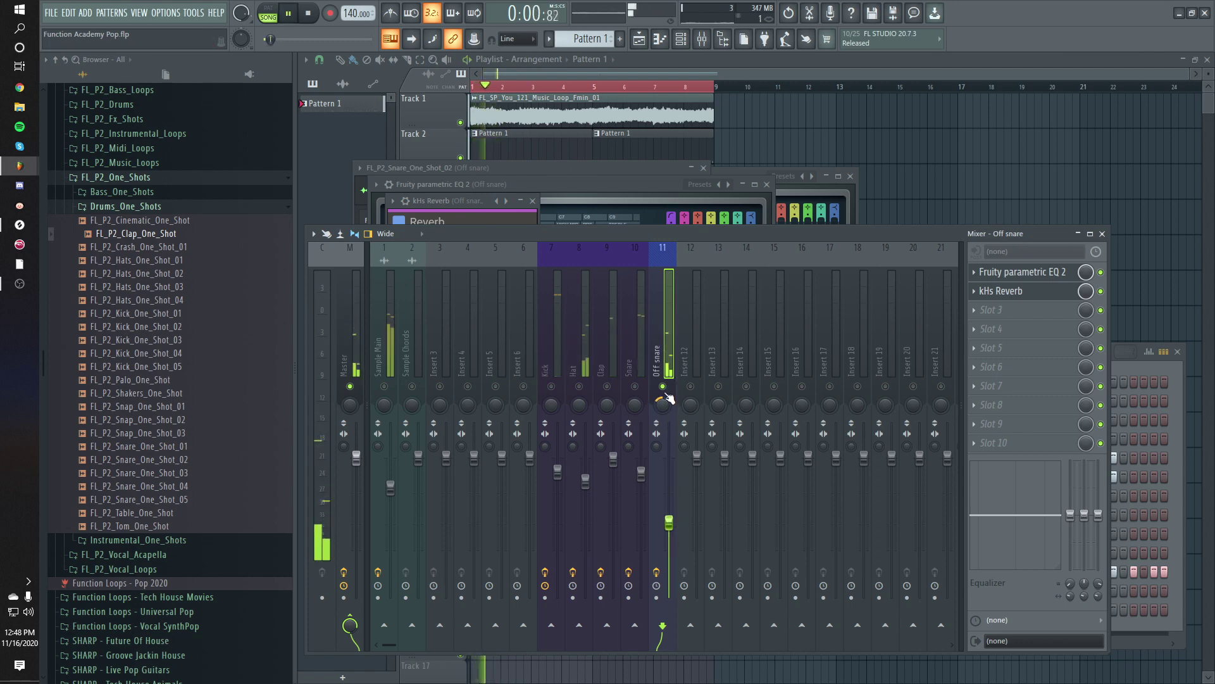
{"action": "right_click", "coordinate": [662, 386]}
{"action": "key", "text": "space"}
{"action": "key", "text": "space"}
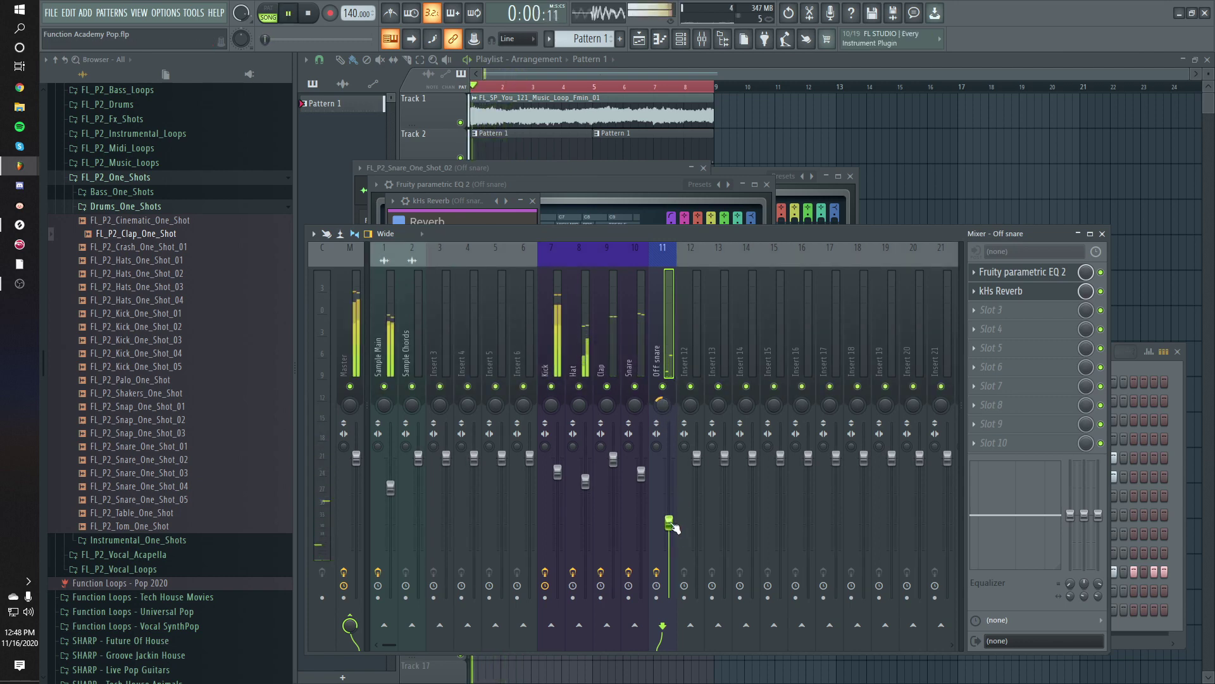
- Add a second FL_P2_Snare_One_Shot_02 hit on step 37 in the channel rack and stop playback
{"action": "left_click", "coordinate": [681, 38]}
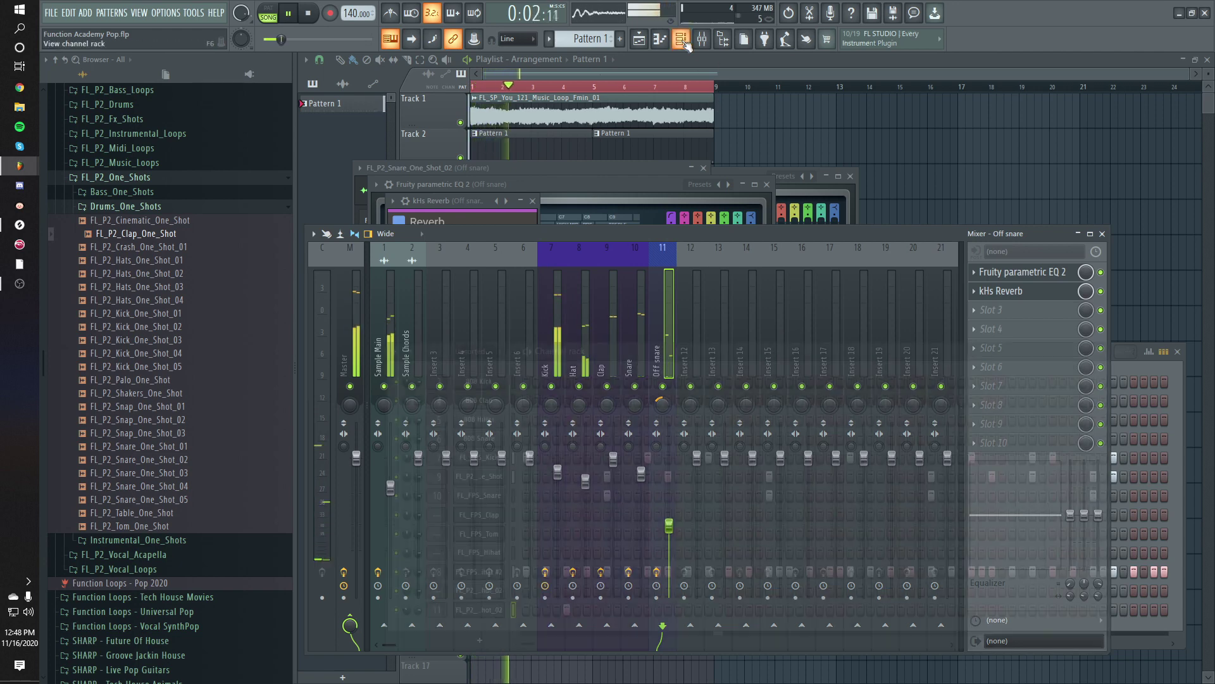
{"action": "left_click", "coordinate": [890, 608]}
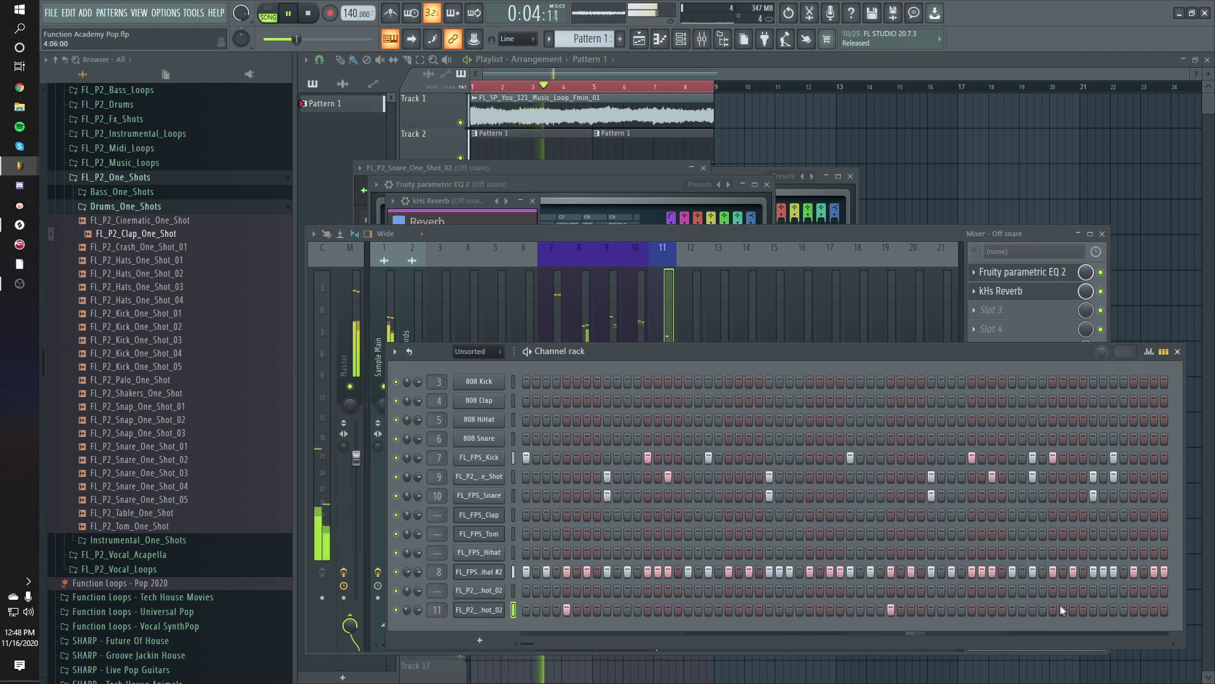
{"action": "key", "text": "space"}
- Check the FL_P2_Snare_One_Shot_02 hits in the piano roll during playback and return to the channel rack
{"action": "right_click", "coordinate": [483, 610]}
{"action": "left_click", "coordinate": [544, 502]}
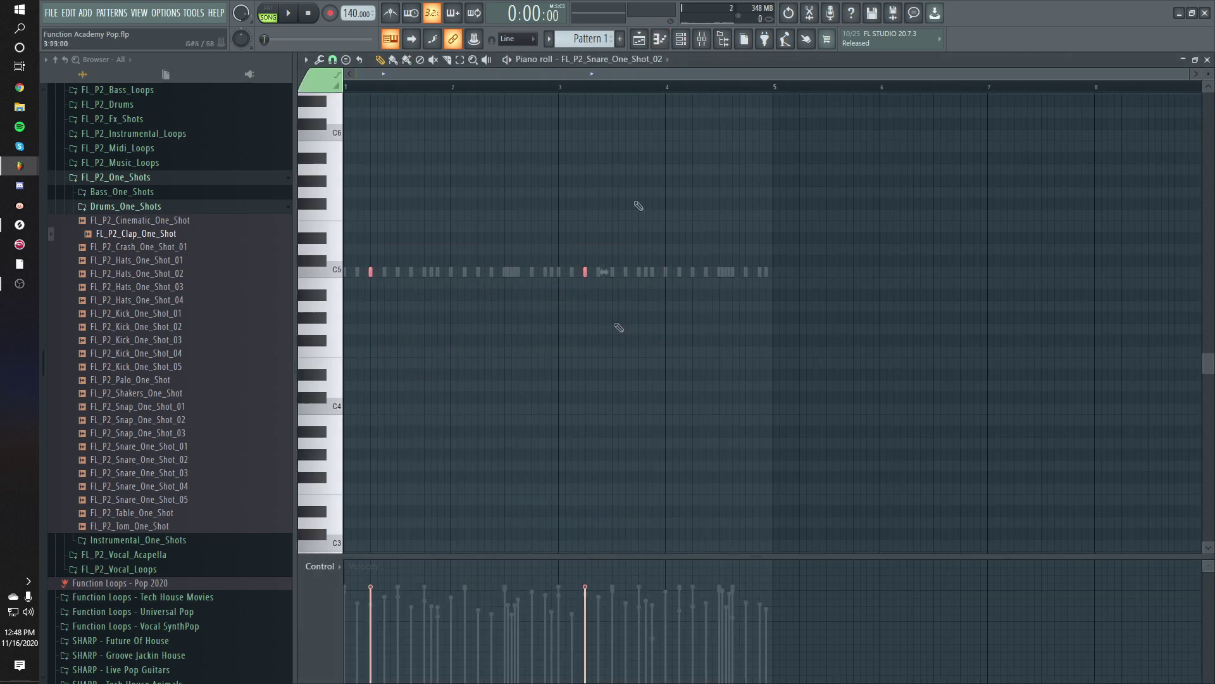
{"action": "key", "text": "space"}
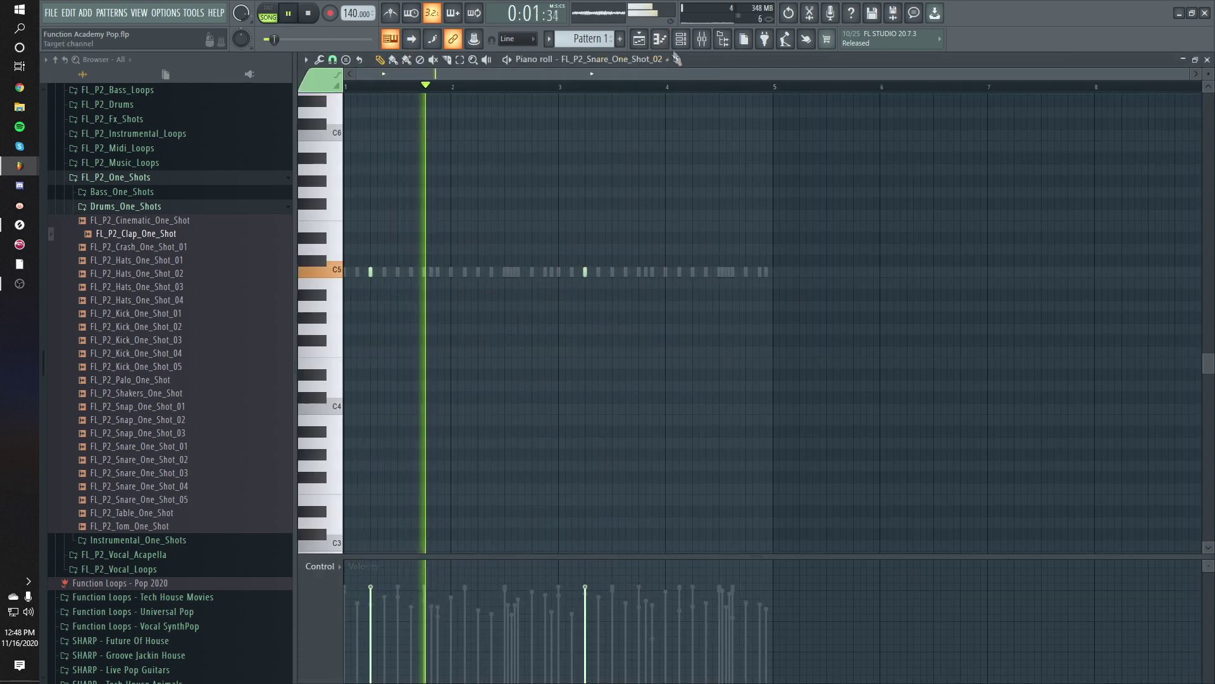
{"action": "key", "text": "F6"}
{"action": "key", "text": "space"}
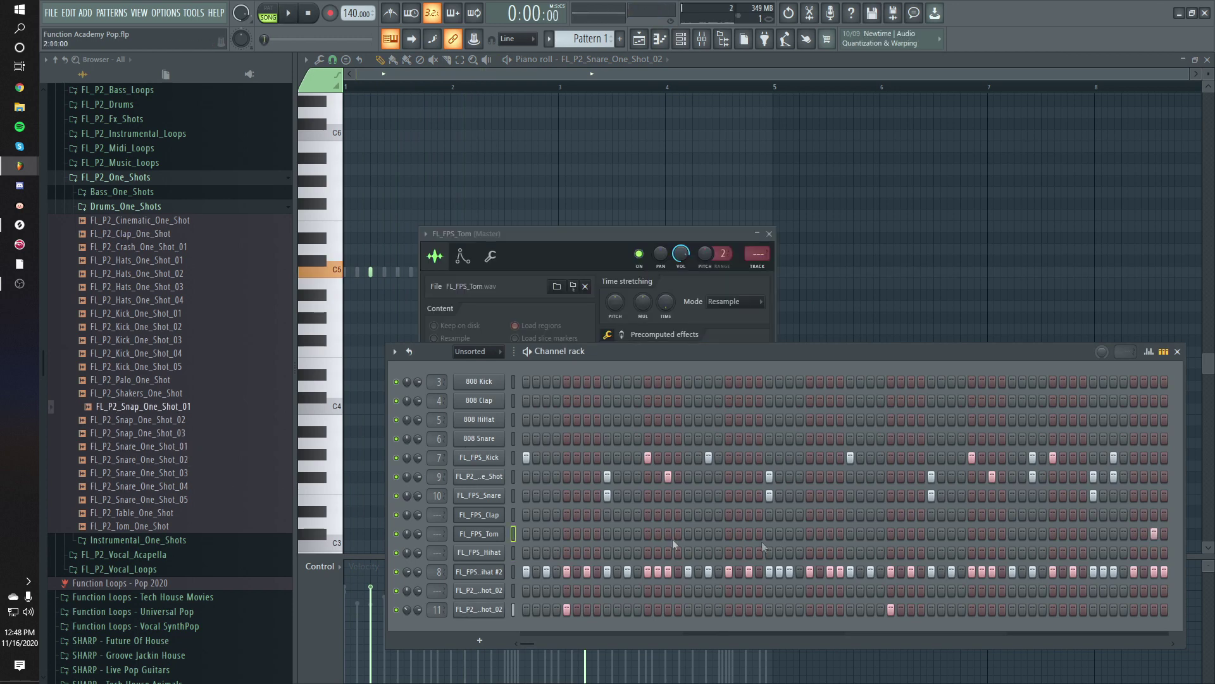
- Shape the FL_FPS_Tom sample by adjusting its pitch, precomputed reverb, and fade-out
{"action": "left_click", "coordinate": [493, 533]}
{"action": "left_click", "coordinate": [492, 533]}
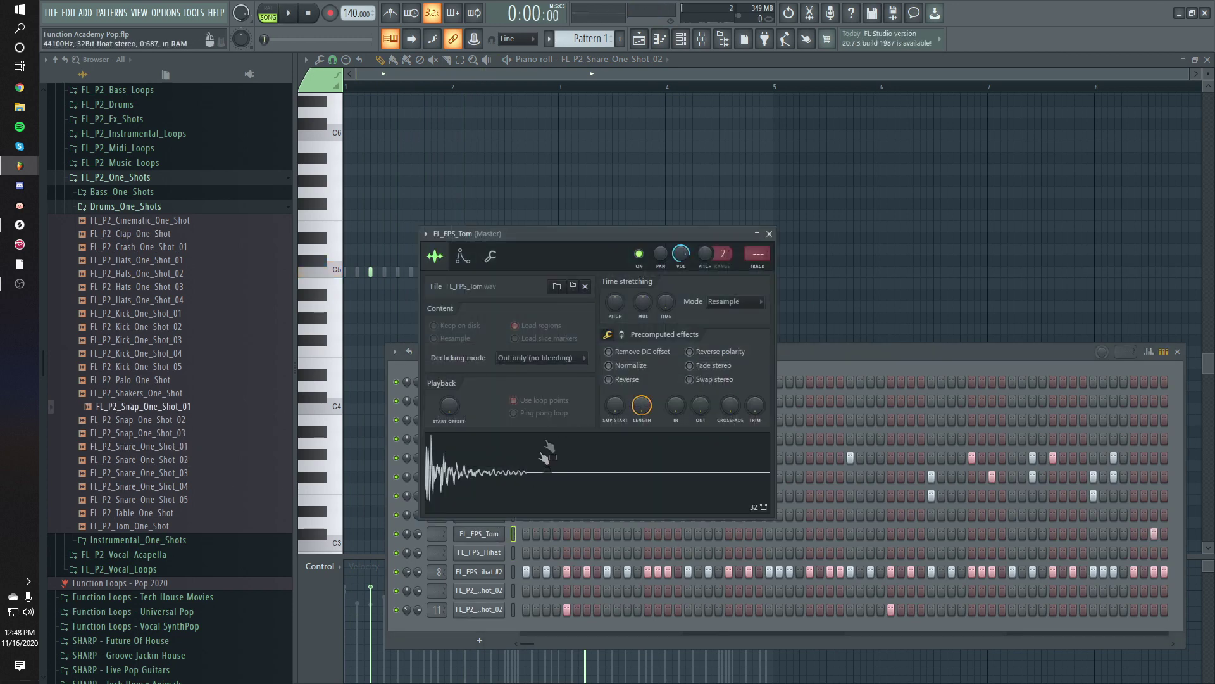
{"action": "left_click", "coordinate": [622, 334]}
{"action": "left_click", "coordinate": [610, 334]}
{"action": "left_click", "coordinate": [621, 336]}
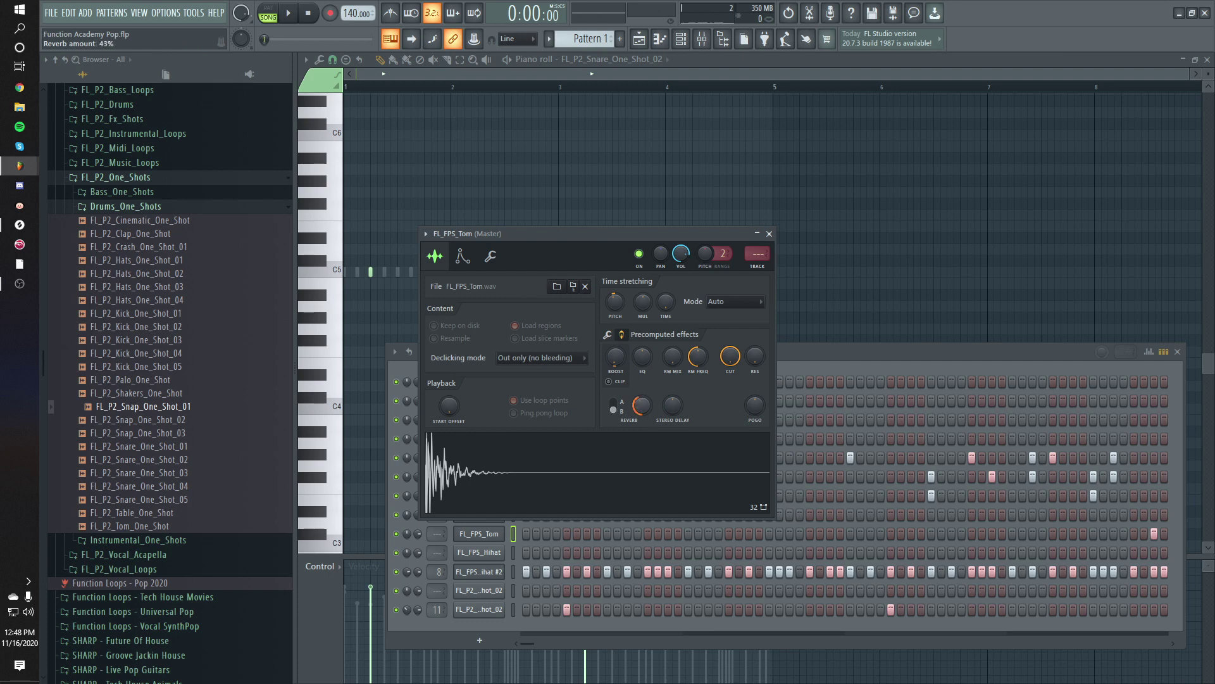
{"action": "left_click_drag", "start_coordinate": [641, 405], "coordinate": [642, 415]}
{"action": "left_click_drag", "start_coordinate": [675, 408], "coordinate": [664, 423]}
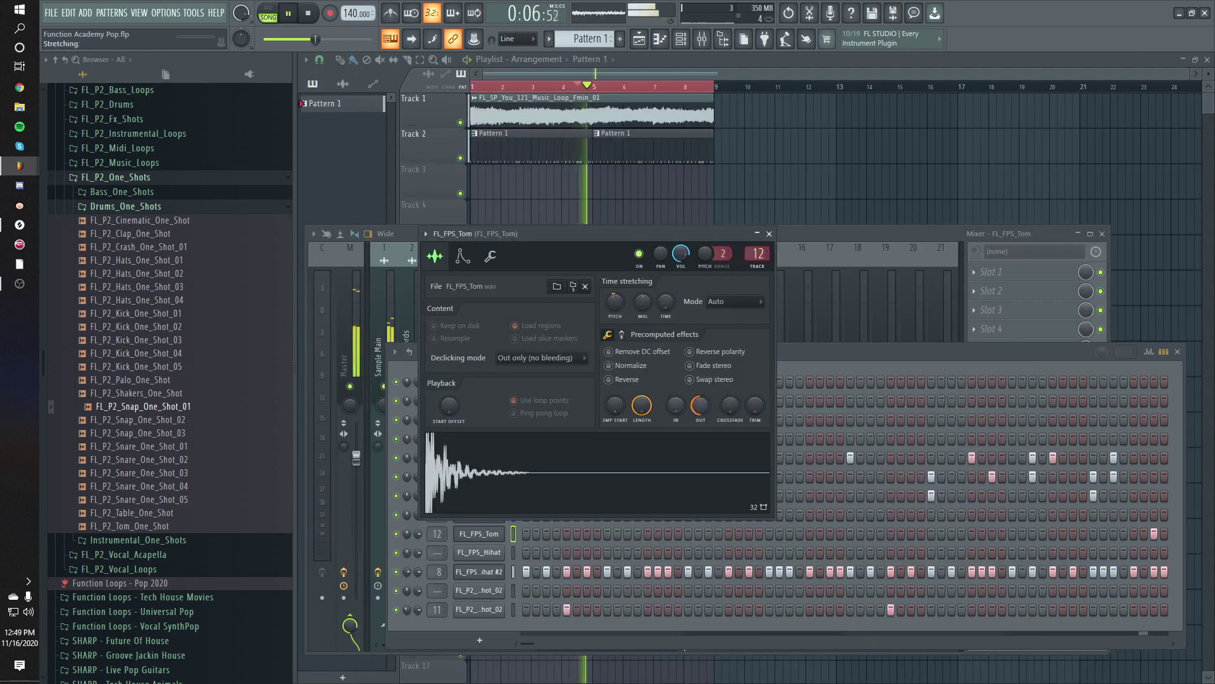
{"action": "left_click_drag", "start_coordinate": [700, 407], "coordinate": [700, 422]}
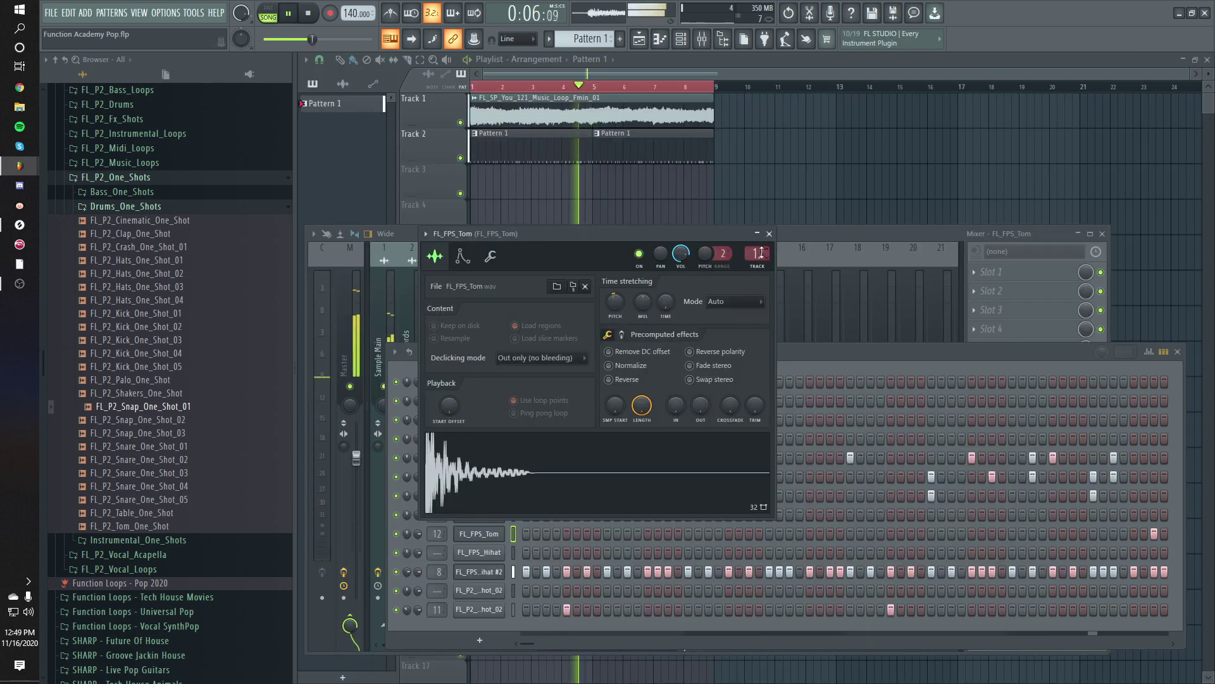
- Lower the FL_FPS_Tom mixer track's volume to about -12.8 dB while the song plays
{"action": "double_click", "coordinate": [757, 254]}
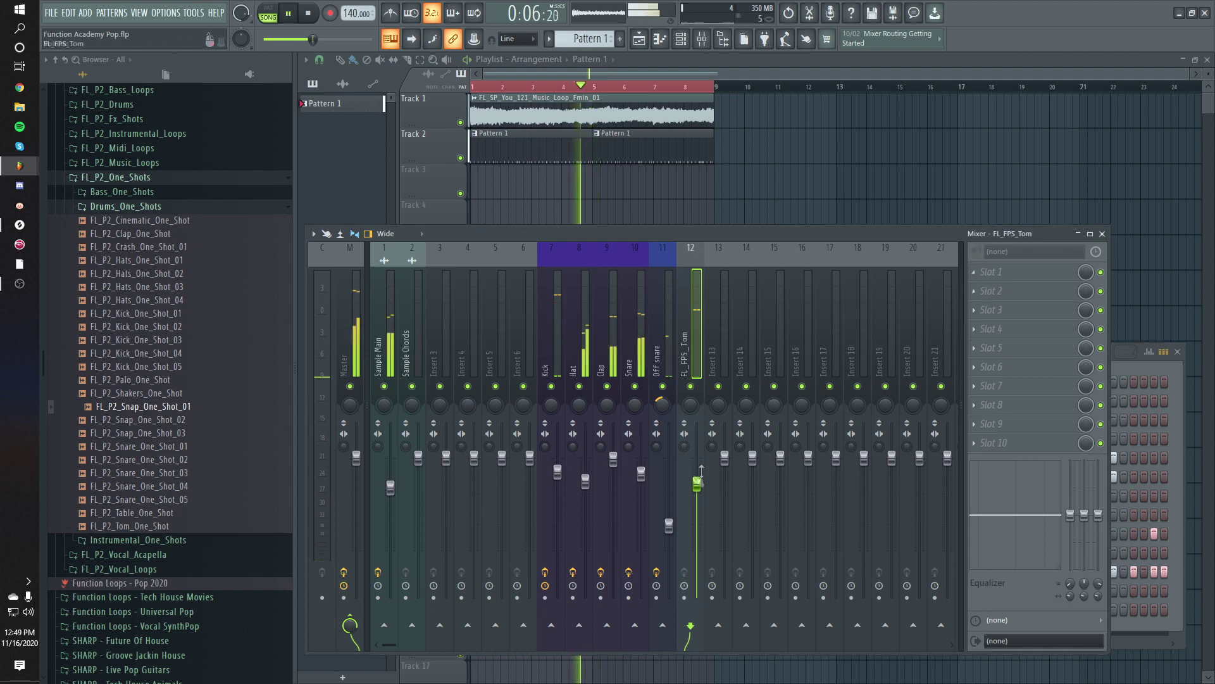
{"action": "left_click_drag", "start_coordinate": [700, 473], "coordinate": [700, 511]}
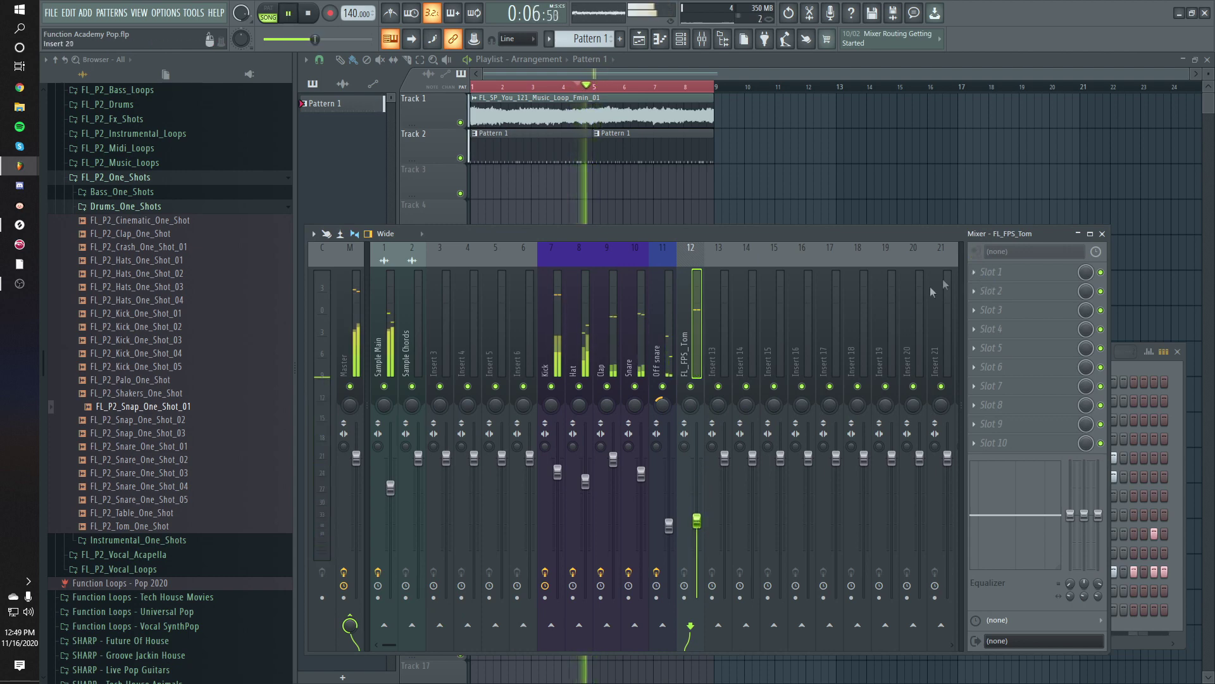
{"action": "left_click_drag", "start_coordinate": [697, 521], "coordinate": [698, 529]}
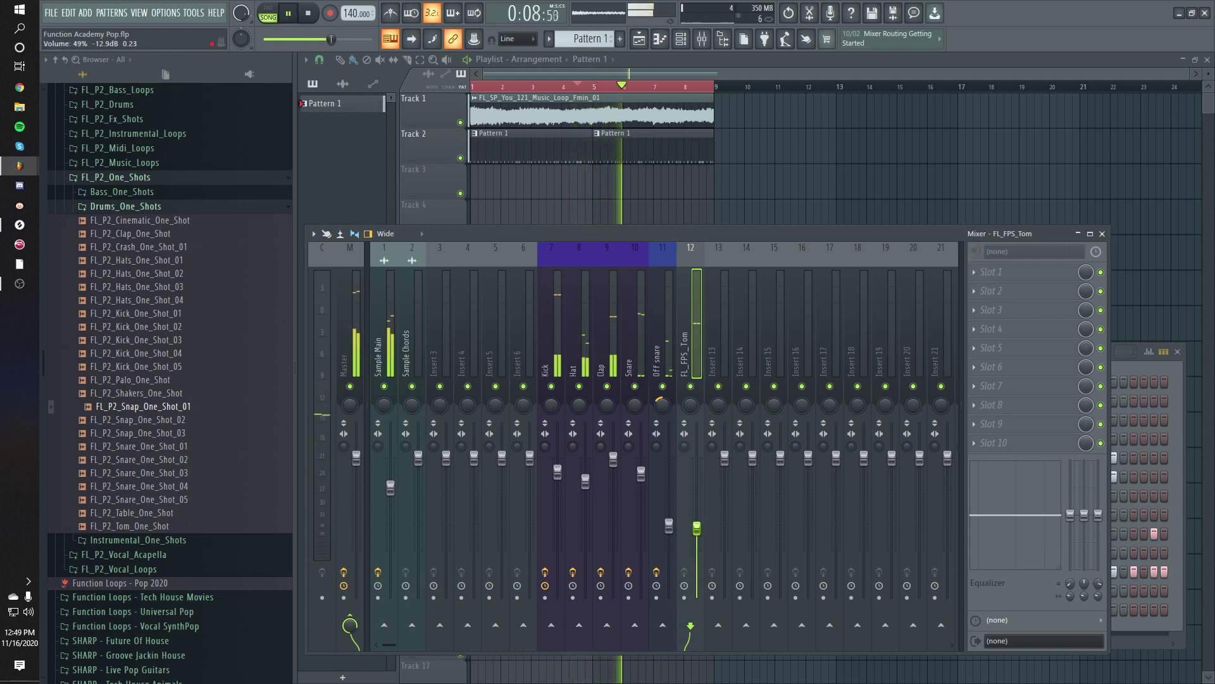
- Replay the section with the tom, close the mixer, and return the playhead to the start of the playlist
{"action": "key", "text": "space"}
{"action": "key", "text": "space"}
{"action": "key", "text": "space"}
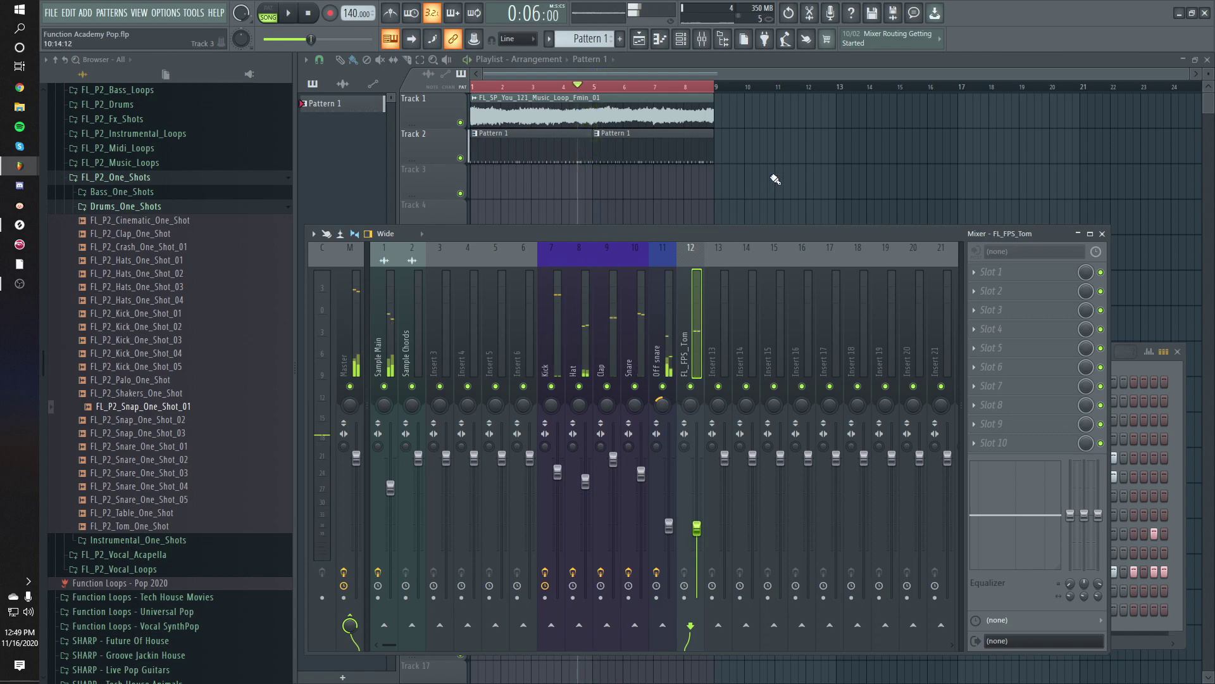
{"action": "key", "text": "F9"}
{"action": "key", "text": "Home"}
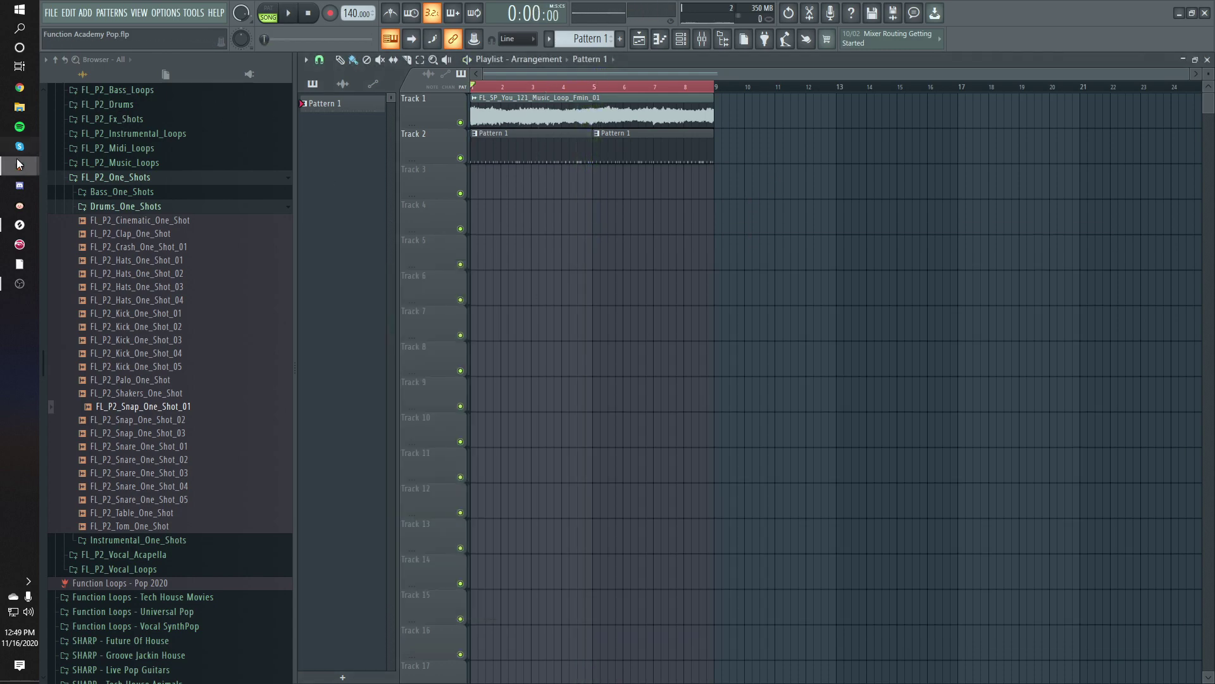
{"action": "mouse_move", "coordinate": [18, 165]}
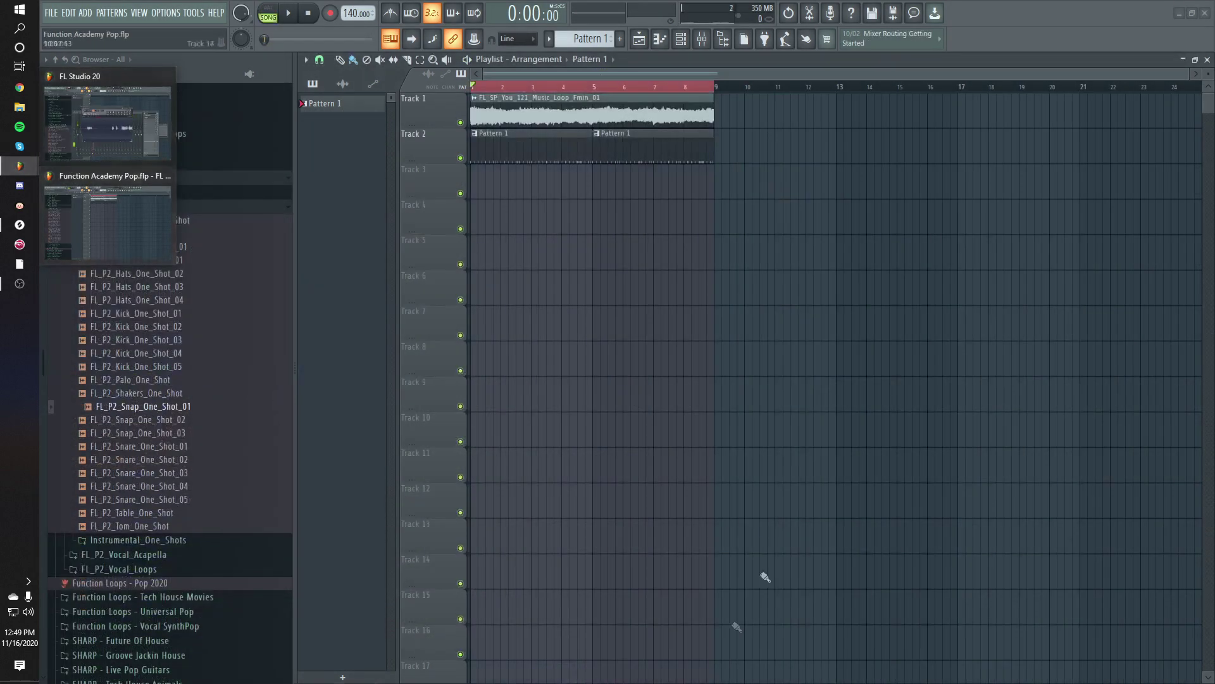